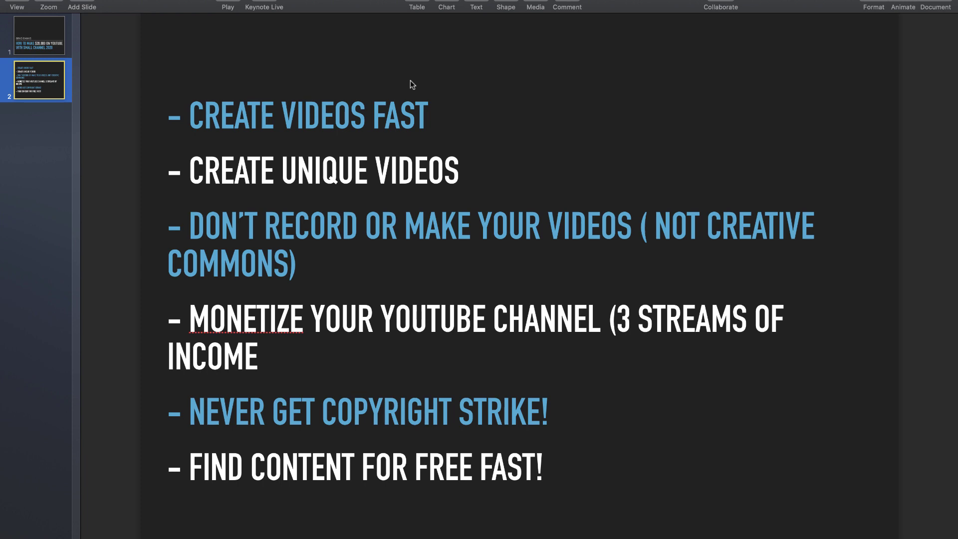
Switch to Chrome and read the YouTube Course sales page from its headline down to the limited-time price offer
key(super+Tab)
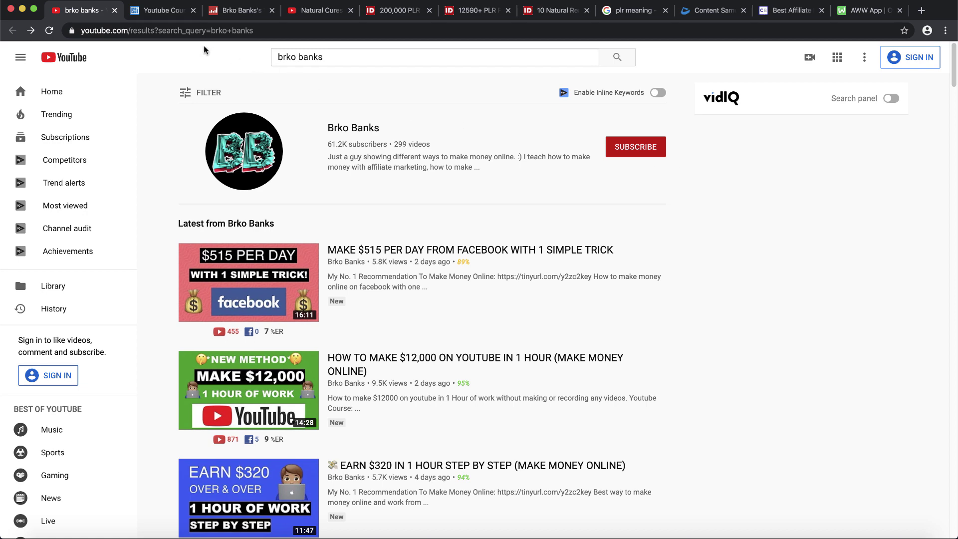
click(172, 11)
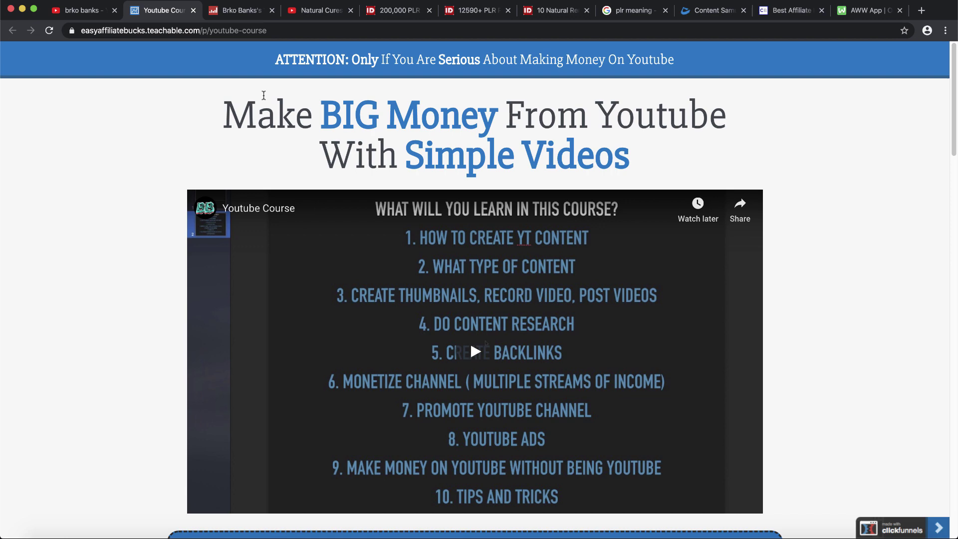
drag(236, 110, 518, 136)
click(518, 136)
scroll(453, 154, down, 8)
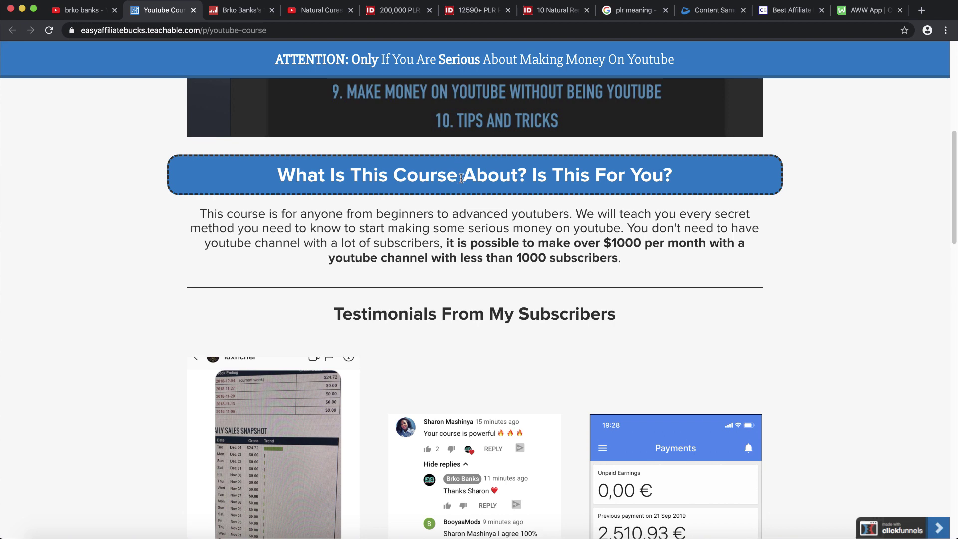
scroll(462, 178, down, 16)
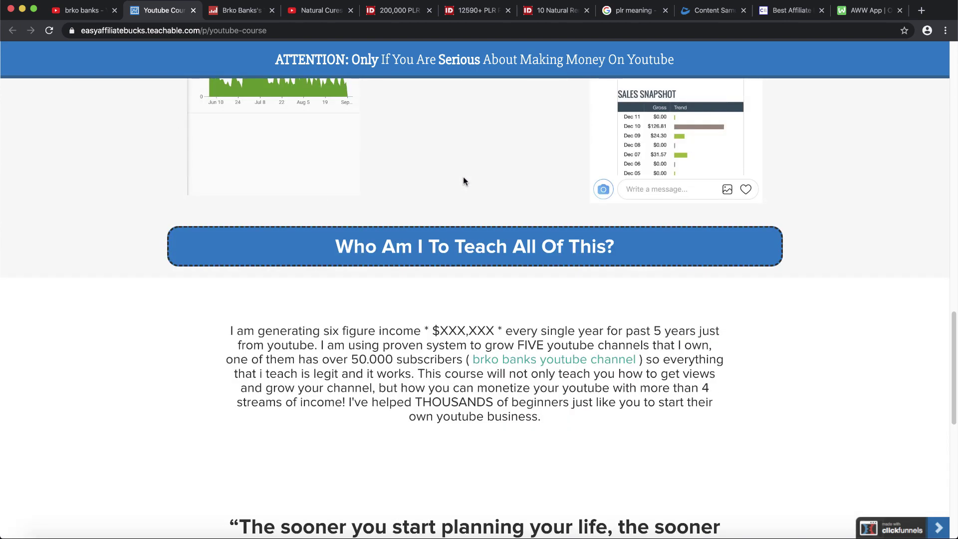
scroll(464, 181, down, 10)
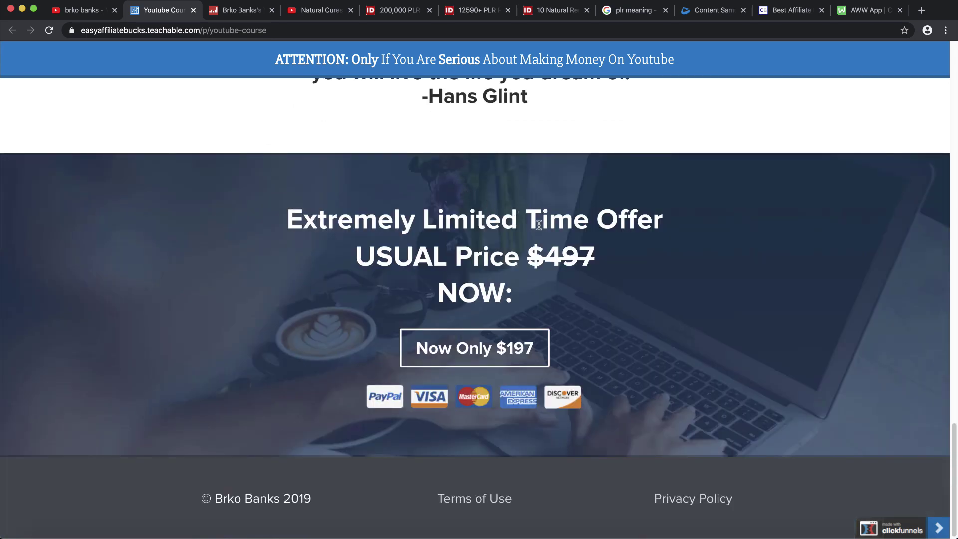
scroll(320, 248, down, 1)
Open the checkout for the $197 YouTube Course and look over the order form
click(467, 351)
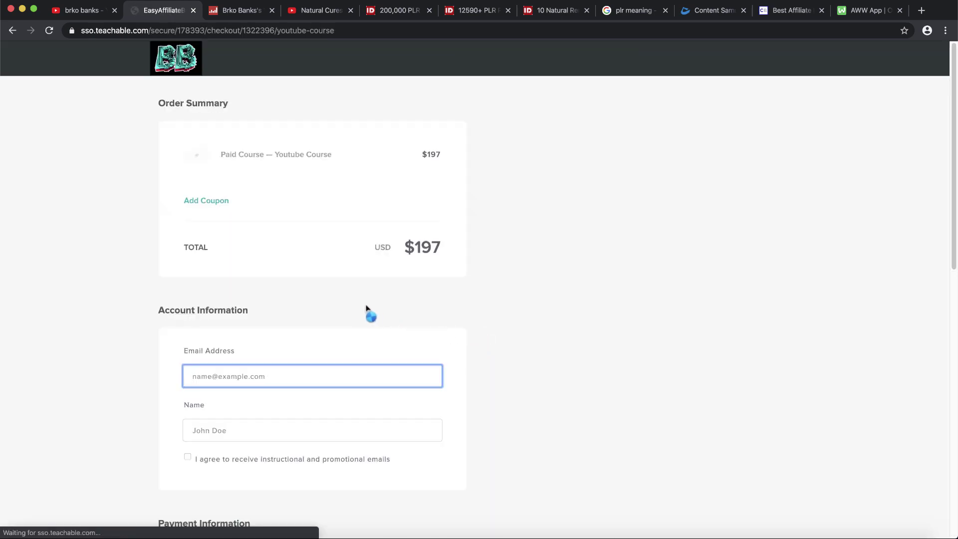
scroll(349, 299, down, 1)
scroll(321, 285, down, 5)
scroll(317, 282, up, 6)
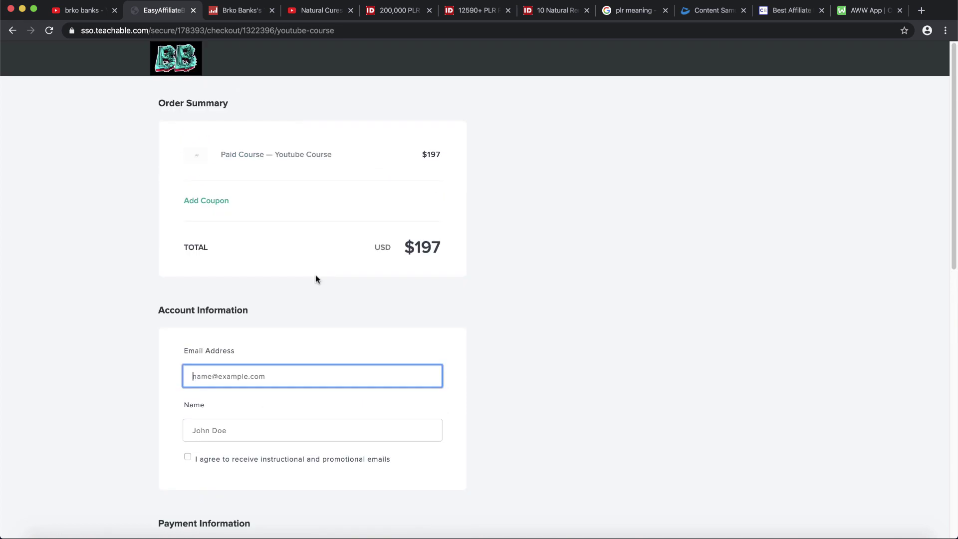
Add the coupon code blackfriday to the YouTube Course order and apply it
click(203, 202)
click(213, 205)
text(bla)
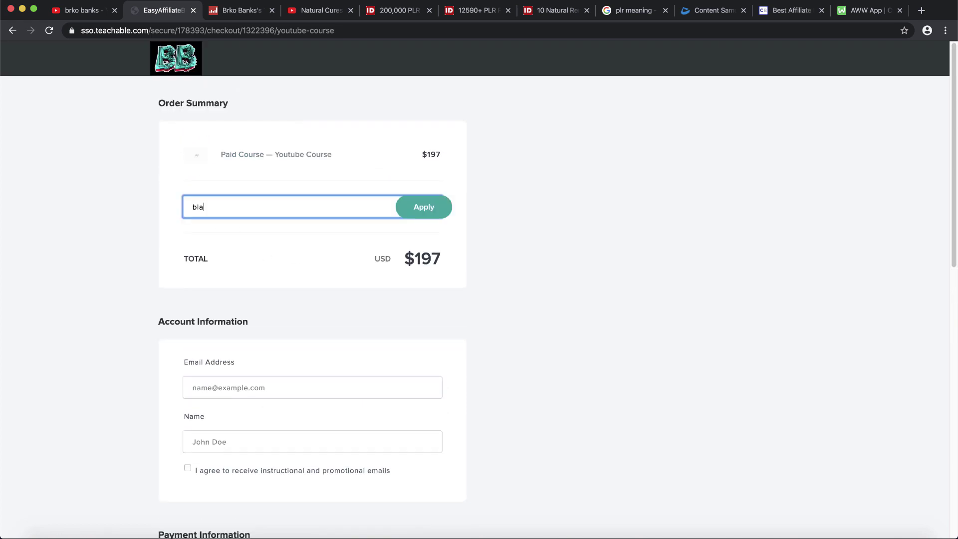
text(ckfriday)
click(427, 204)
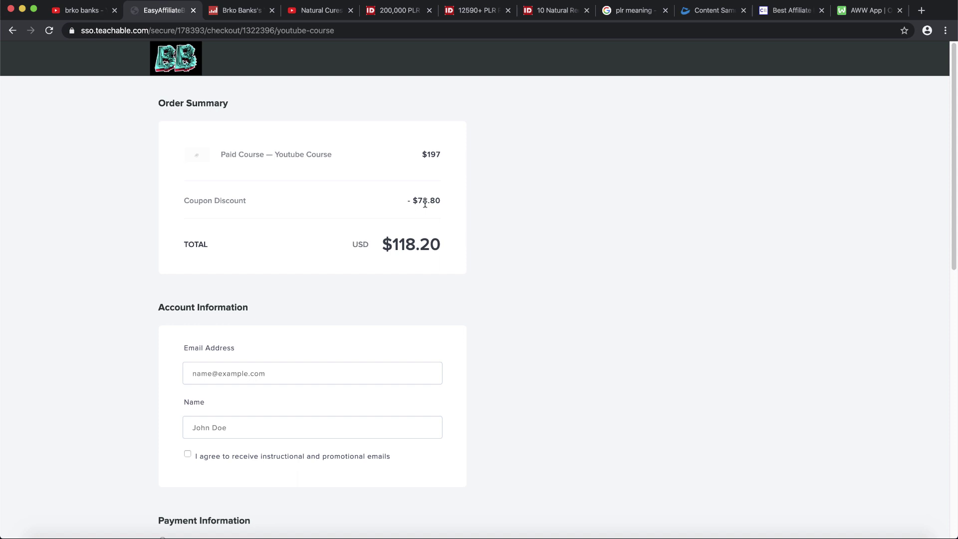
Examine the Brko Banks summary on Social Blade, especially the video views for the last 30 days
click(239, 10)
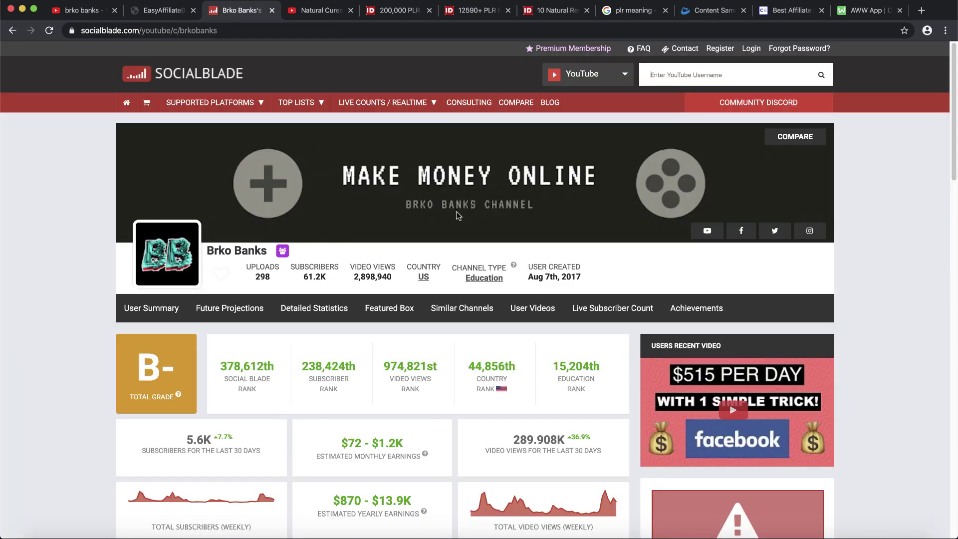
scroll(456, 211, down, 5)
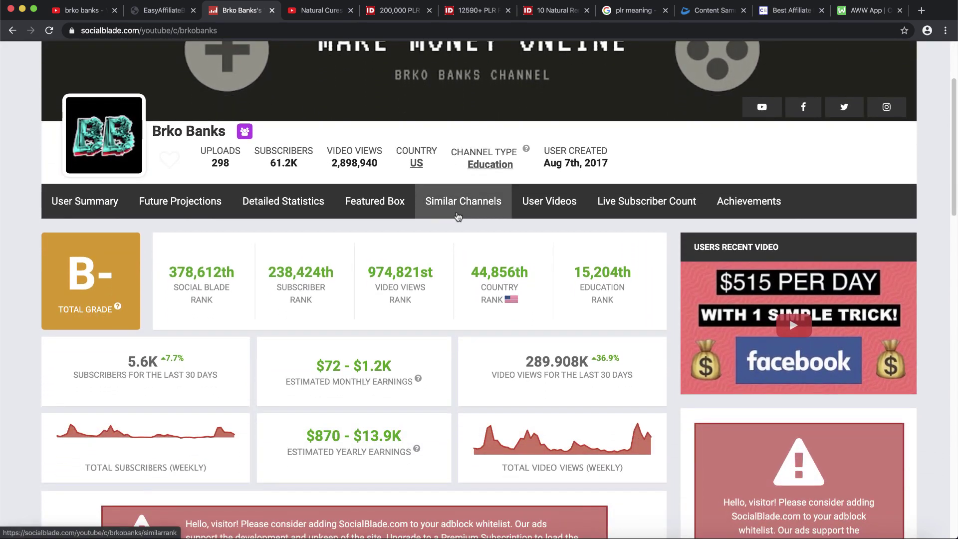
scroll(456, 215, left, 1)
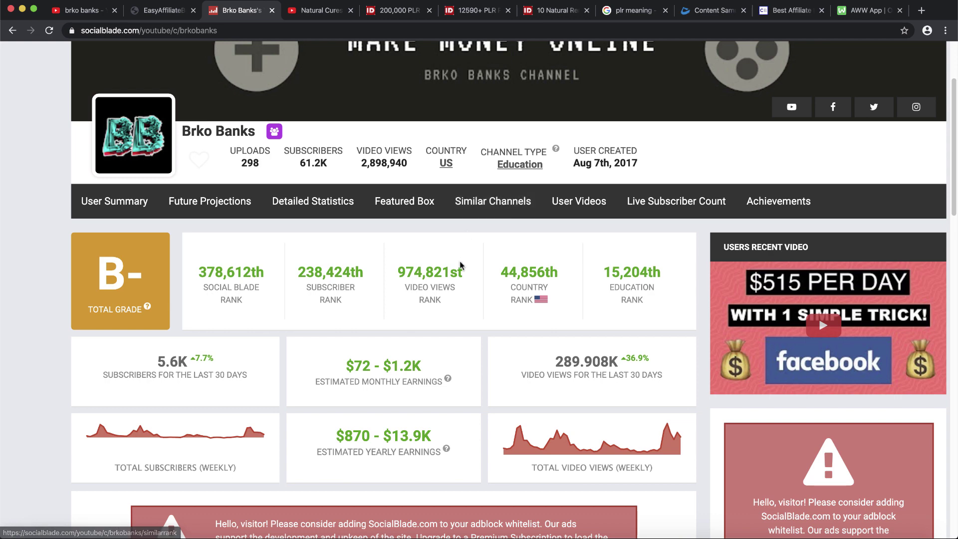
scroll(469, 235, down, 5)
drag(555, 131, 620, 131)
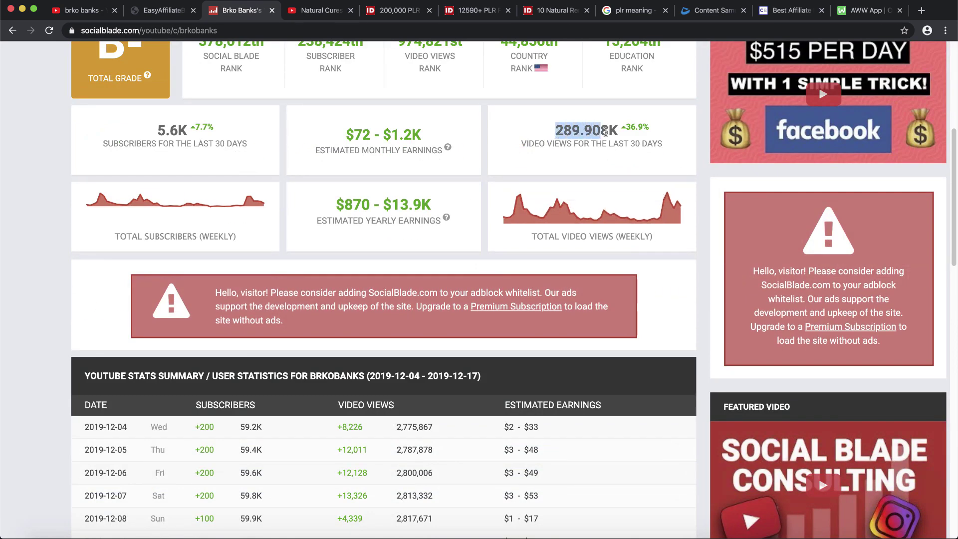
click(627, 132)
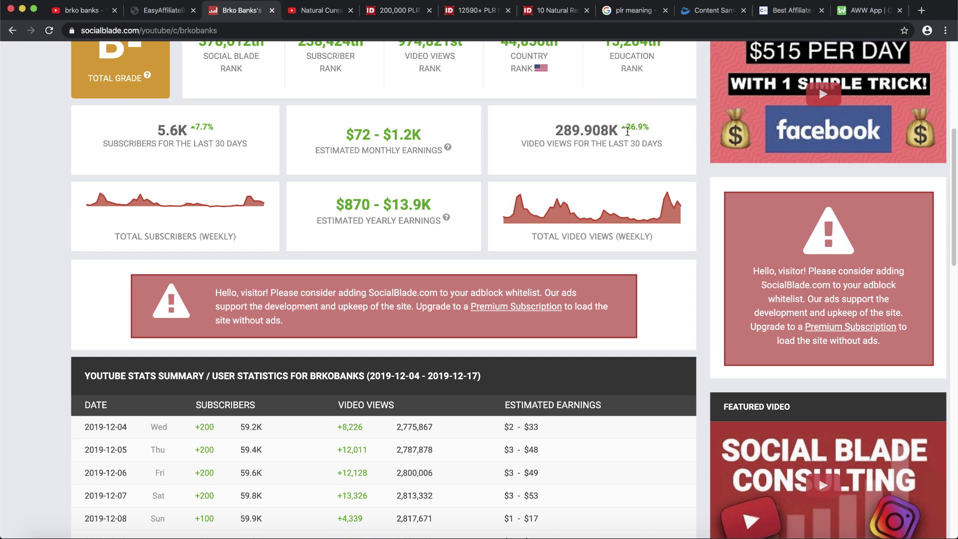
Review the Brko Banks daily statistics table, monthly views and subscribers charts, and estimated earnings on Social Blade
scroll(450, 200, down, 5)
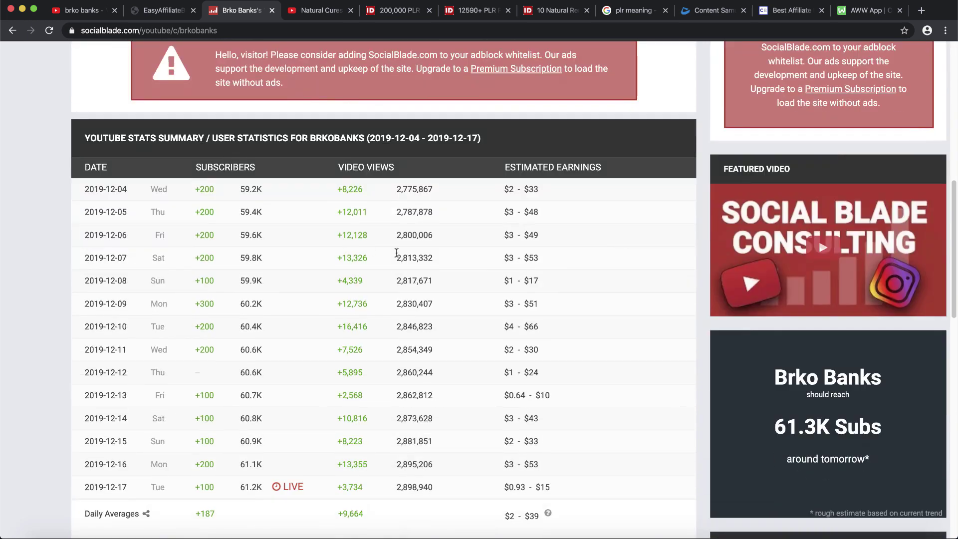
scroll(447, 286, down, 1)
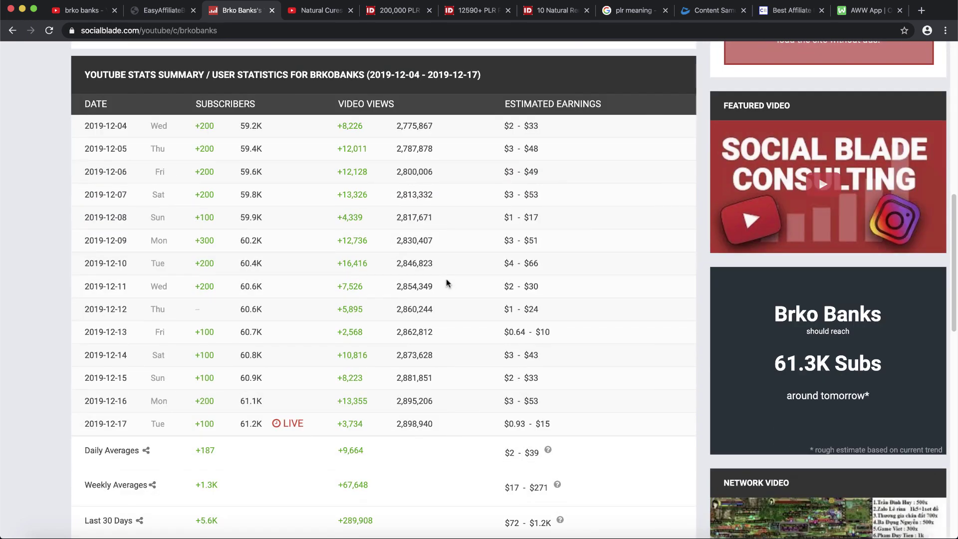
scroll(448, 283, down, 12)
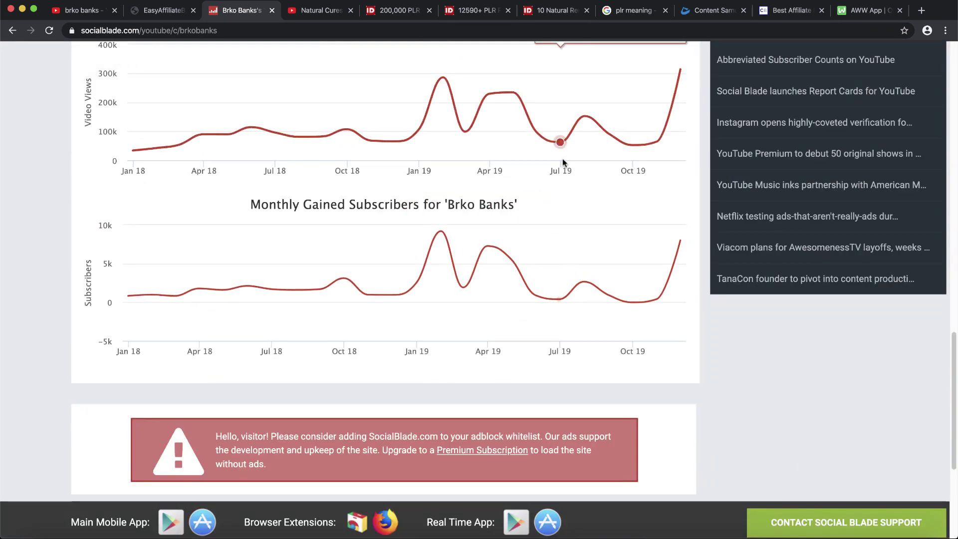
scroll(546, 145, up, 6)
scroll(551, 163, down, 4)
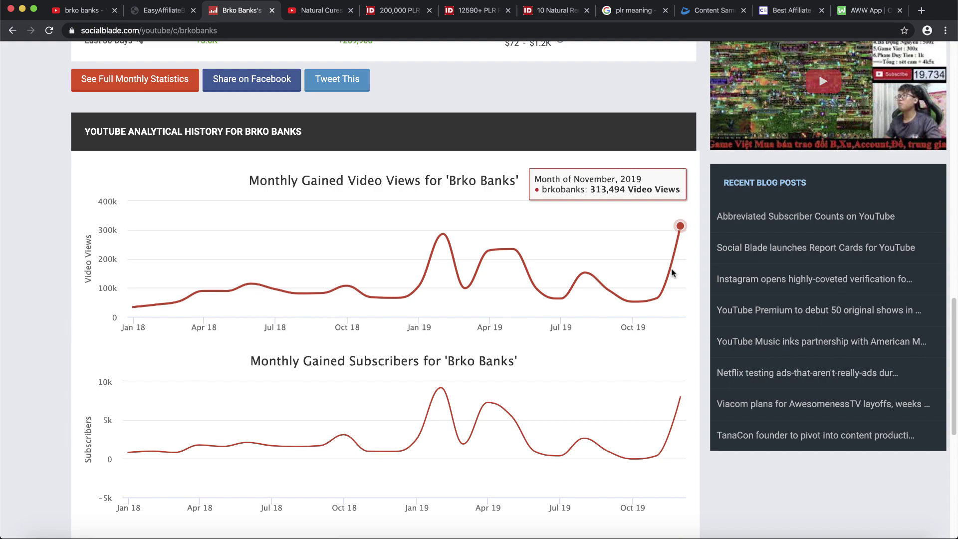
scroll(670, 269, up, 12)
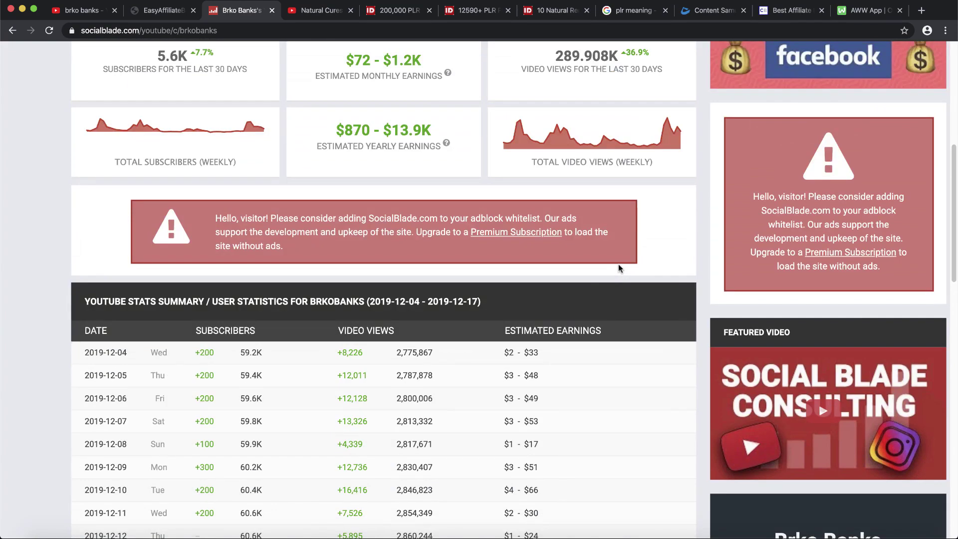
scroll(618, 268, down, 2)
scroll(599, 240, up, 6)
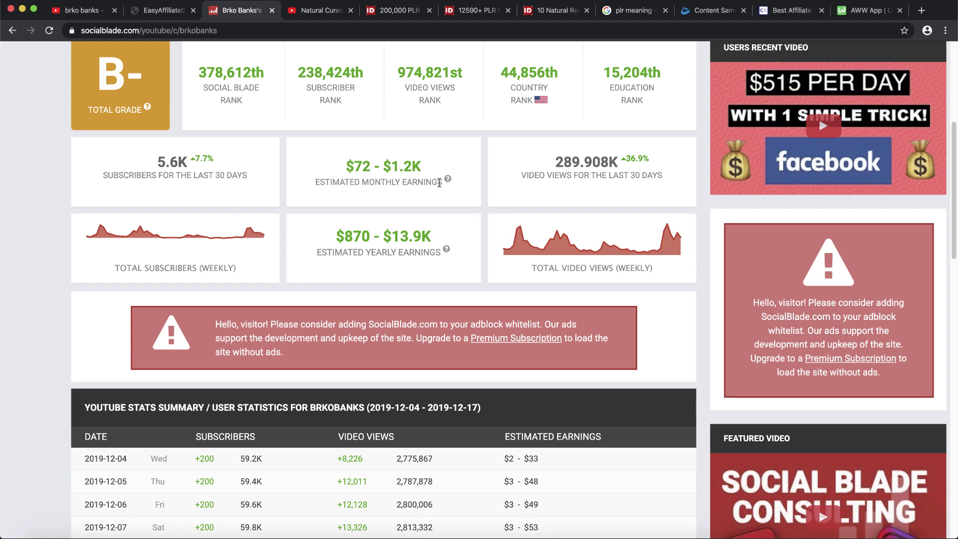
From the Natural Cures channel, open "7 Things You Can Do To Lose Weight Naturally" in a new tab, skip to about 1:29 and pause it
click(296, 19)
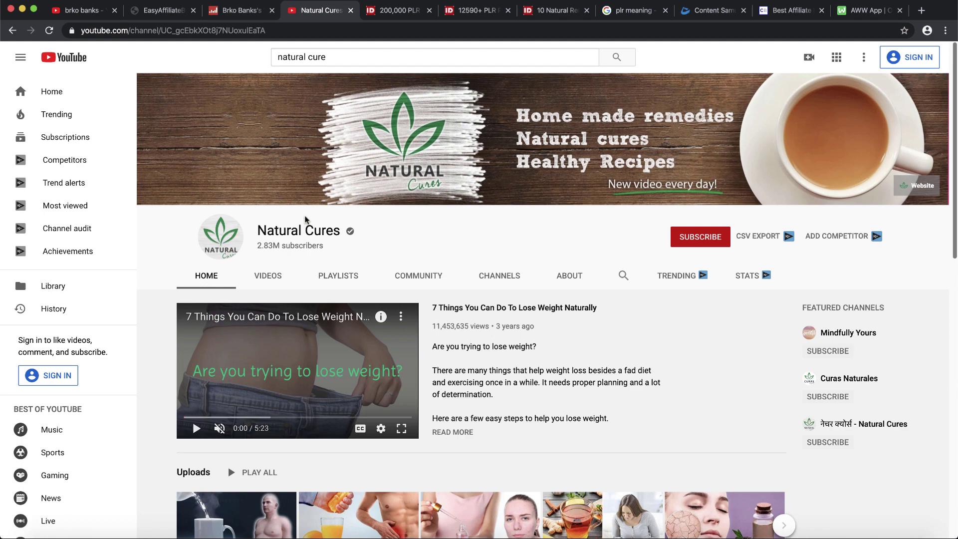
super+click(497, 307)
click(367, 10)
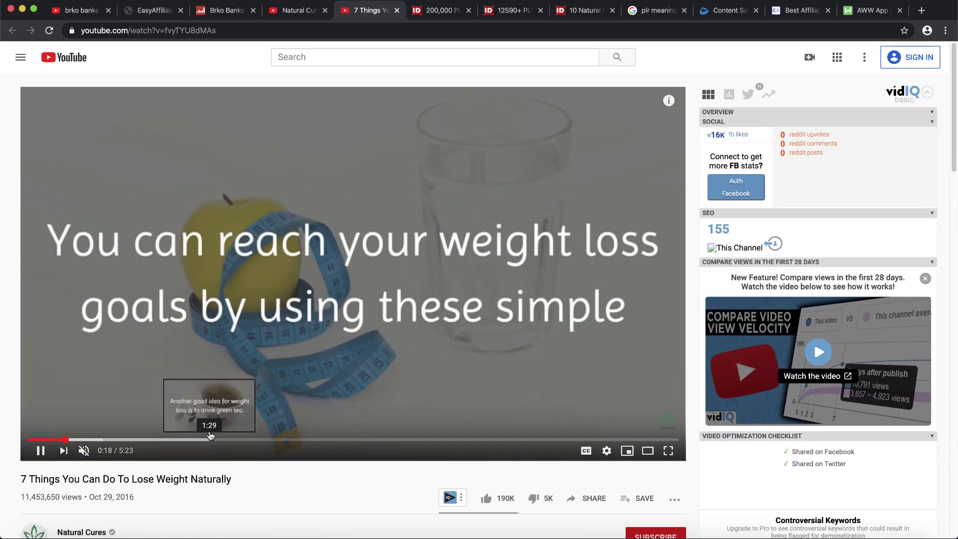
click(210, 439)
click(358, 335)
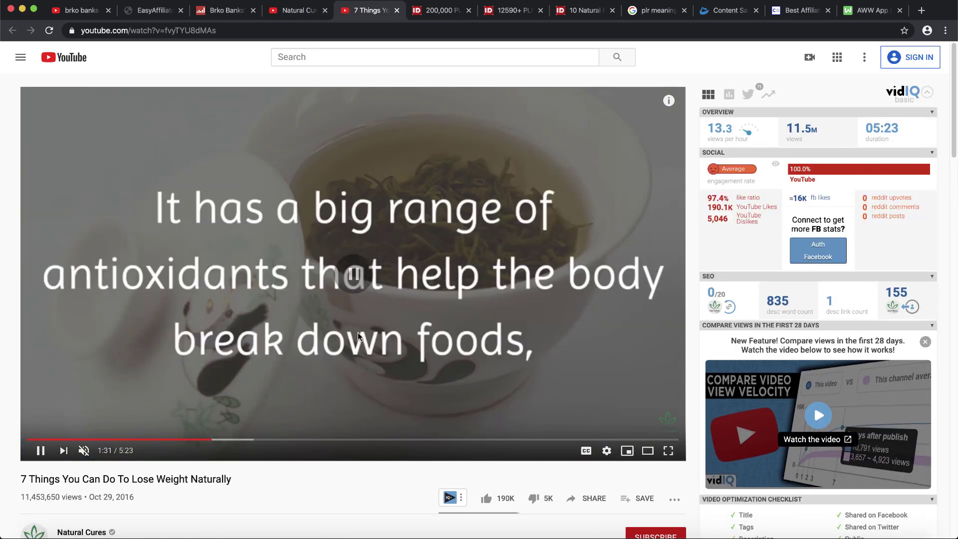
Play a few more seconds of the weight-loss video and pause it at 1:36
scroll(427, 313, down, 2)
scroll(298, 156, up, 2)
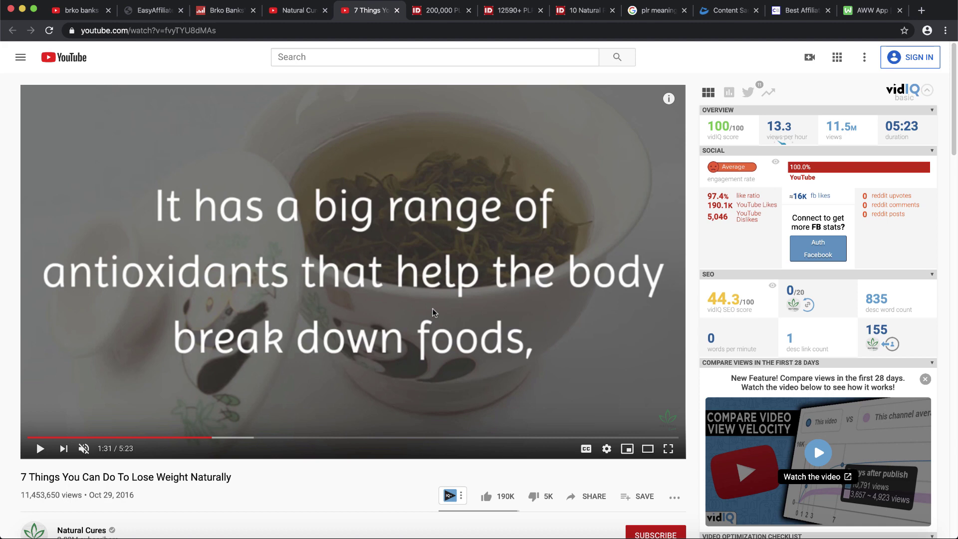
scroll(389, 318, down, 2)
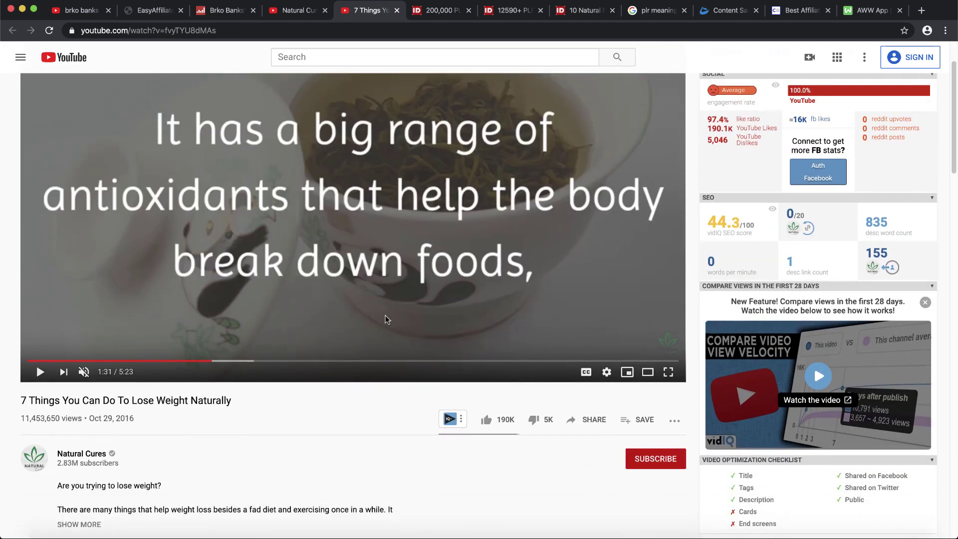
scroll(324, 350, up, 2)
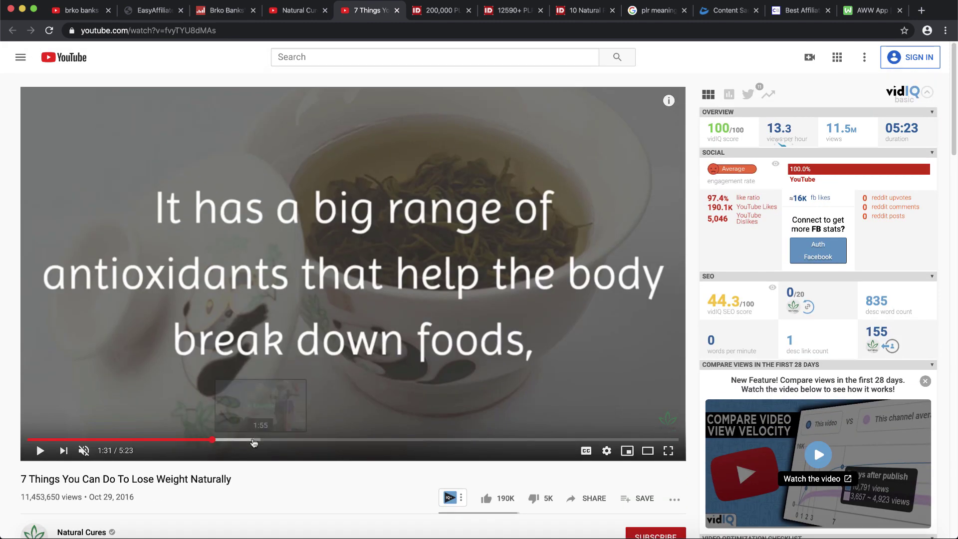
click(270, 375)
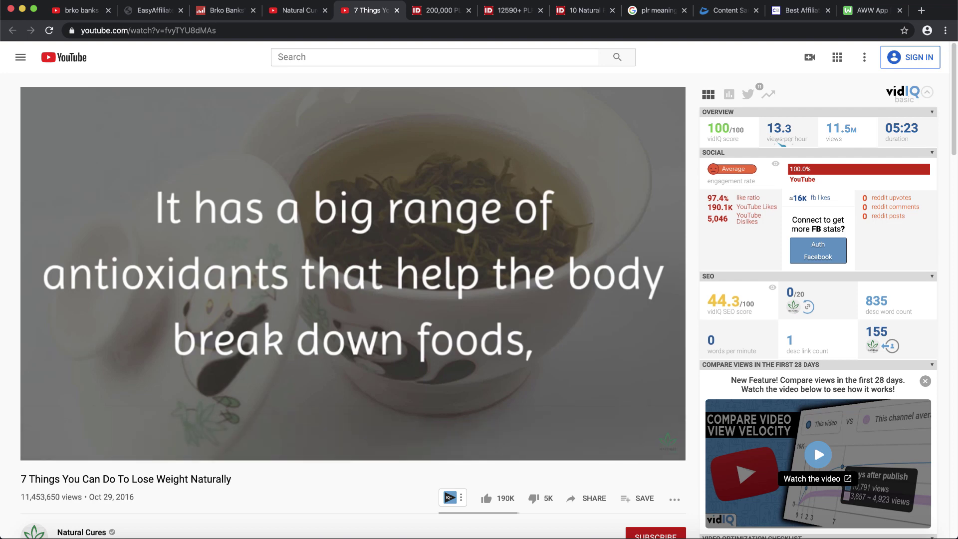
click(344, 318)
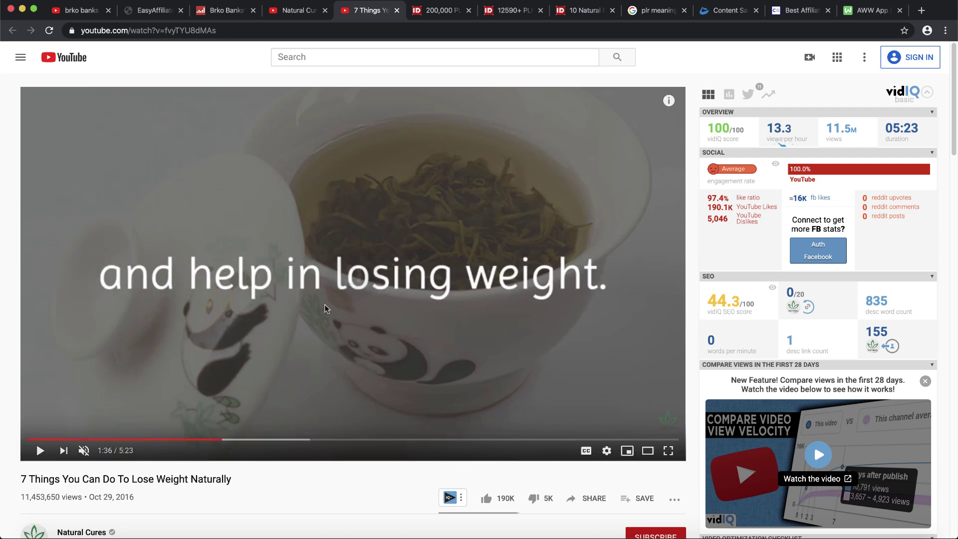
Examine the view count shown beneath the weight-loss video
scroll(325, 309, down, 6)
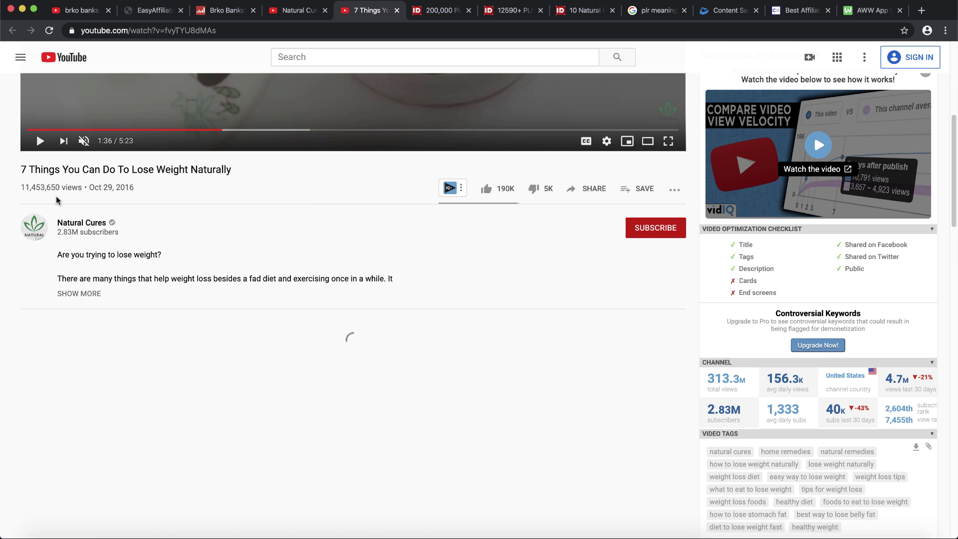
drag(20, 188, 82, 189)
click(44, 189)
scroll(166, 249, up, 6)
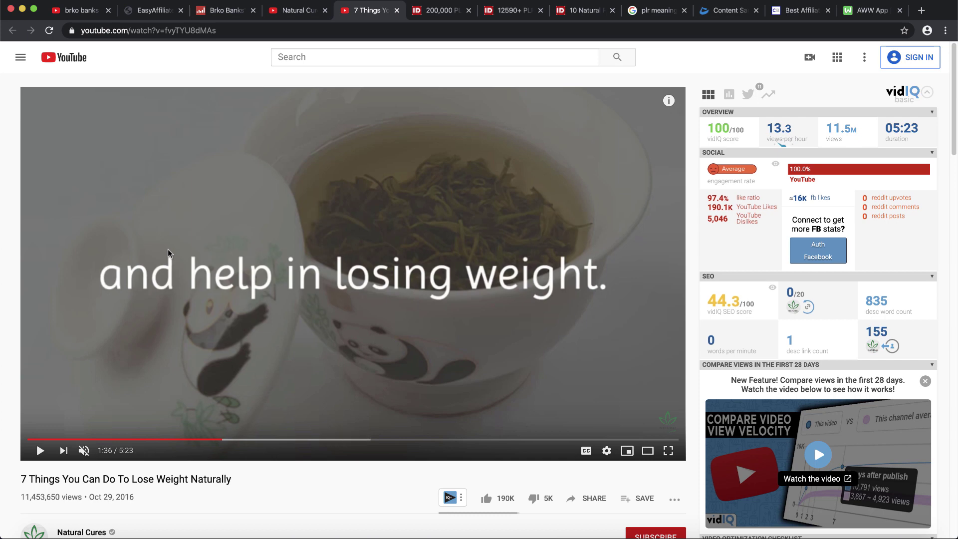
Check the Natural Cures channel's subscriber count and recent uploads, and return to the weight-loss video
click(278, 10)
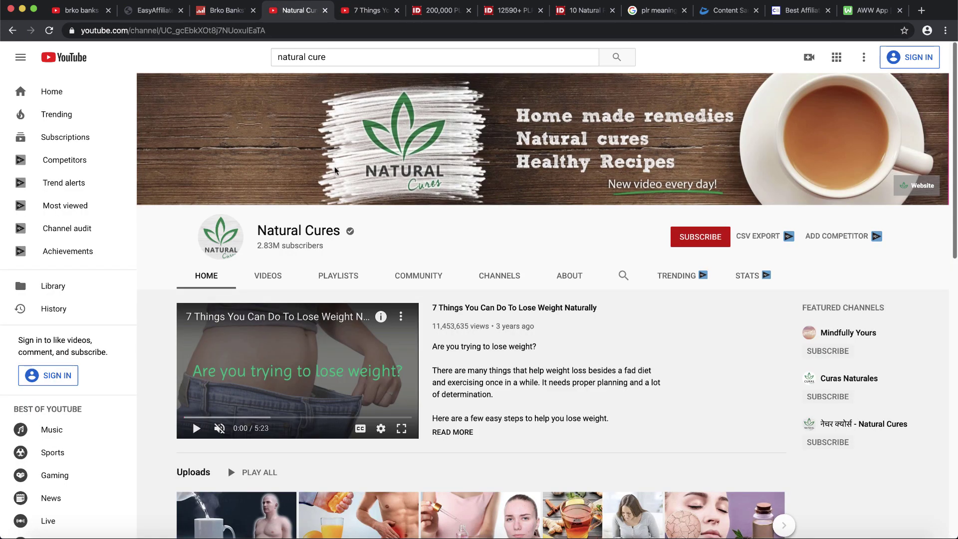
scroll(335, 167, down, 4)
scroll(382, 180, up, 4)
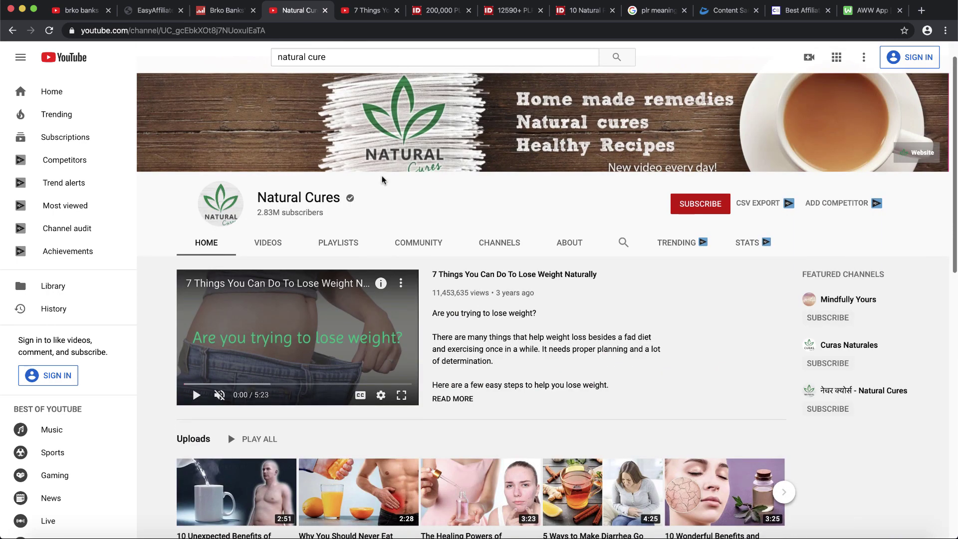
scroll(382, 179, up, 2)
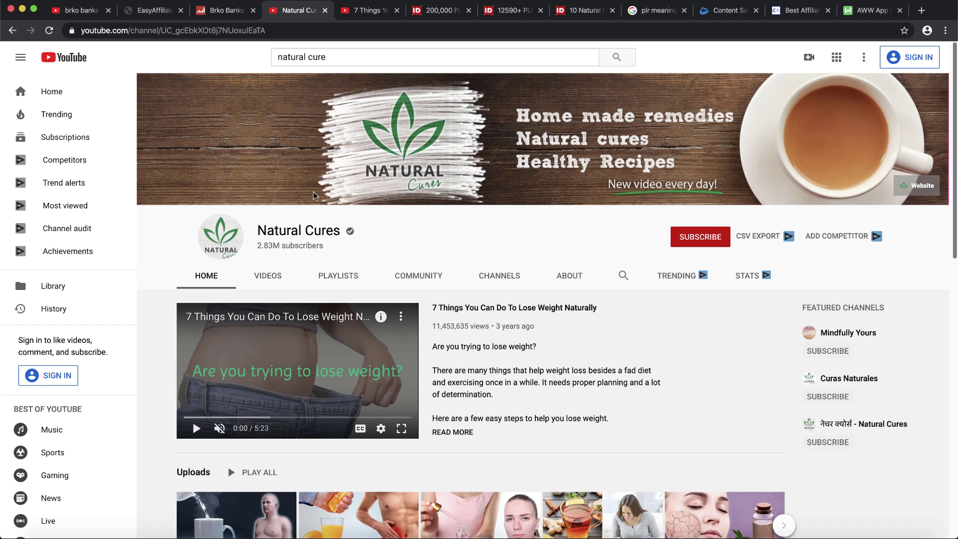
drag(257, 246, 313, 245)
click(313, 245)
scroll(314, 246, down, 2)
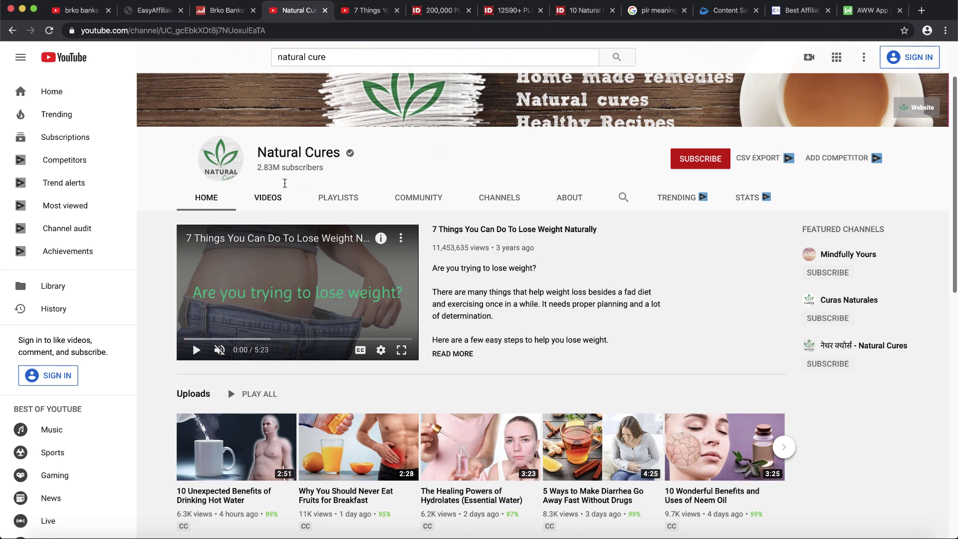
key(ctrl+Tab)
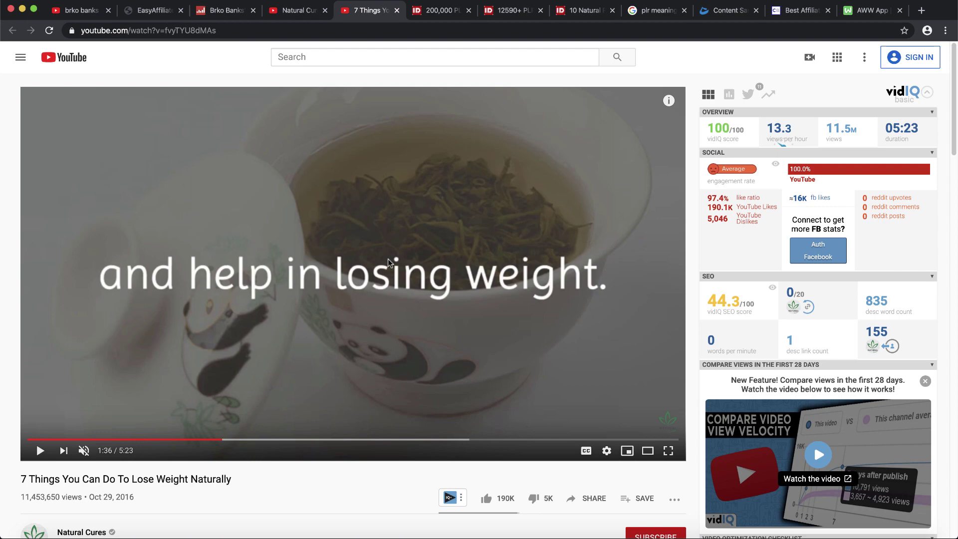
Review the IDplr page offering 200,000 PLR articles and check the meaning of PLR in the open Google results
click(429, 11)
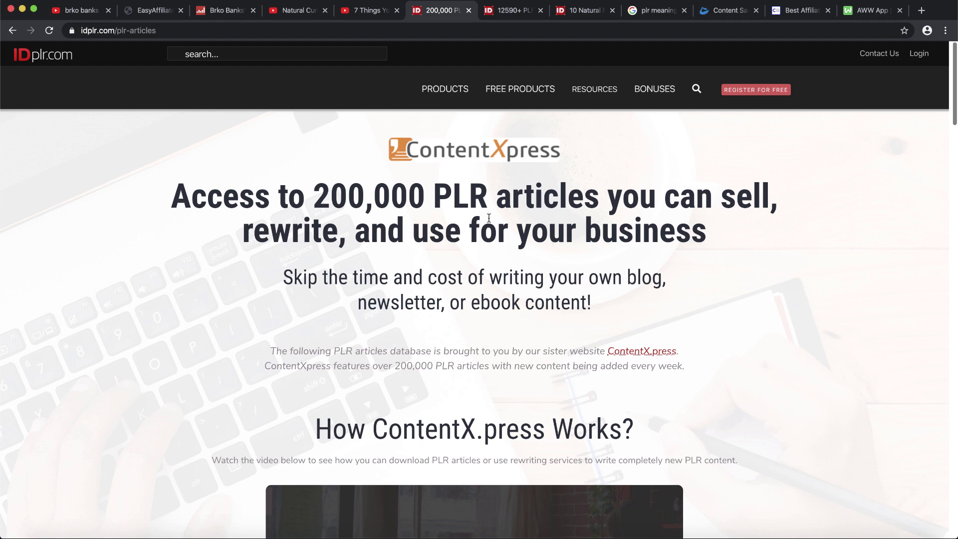
scroll(460, 254, down, 3)
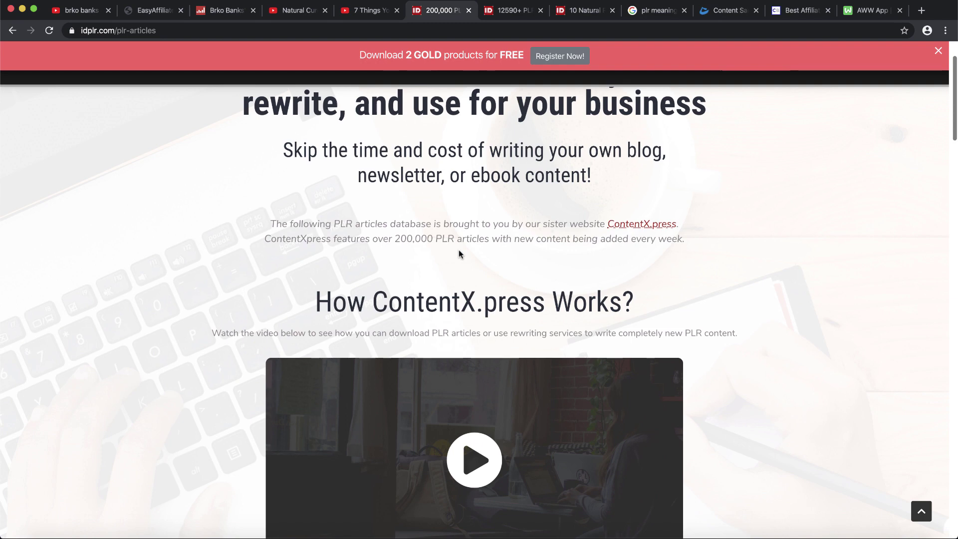
click(648, 13)
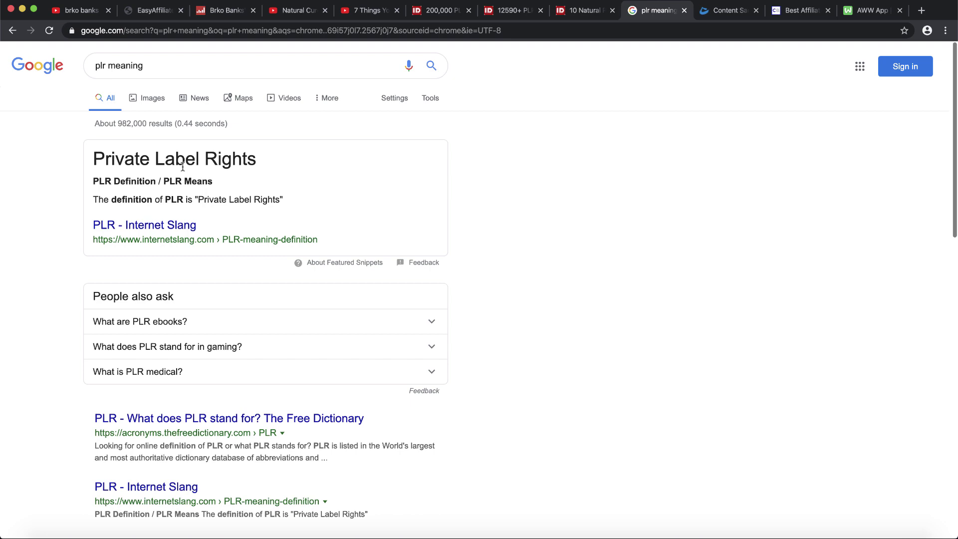
Return to the IDplr articles page and open its product category of eBooks with Private Label Rights
click(432, 11)
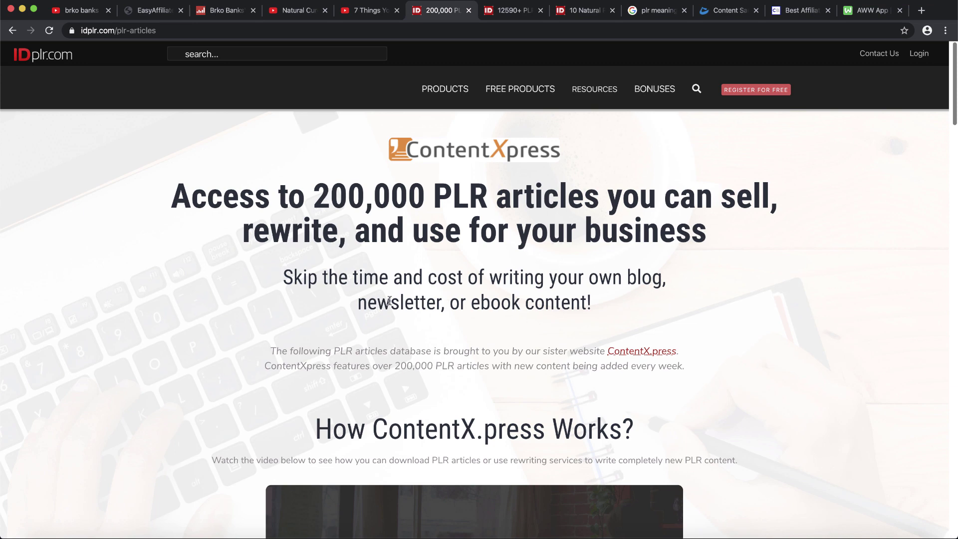
scroll(504, 315, down, 5)
scroll(503, 312, up, 5)
mouse_move(434, 99)
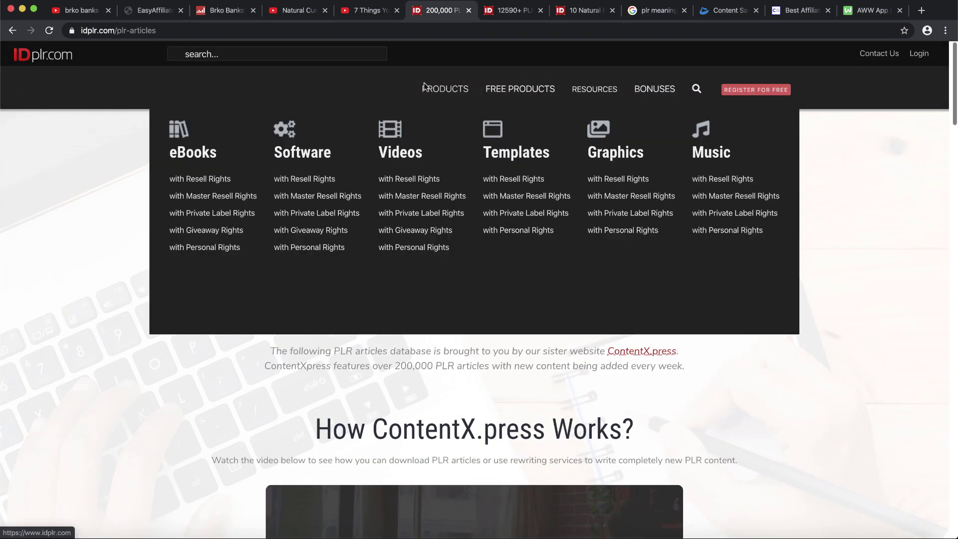
click(431, 88)
mouse_move(441, 99)
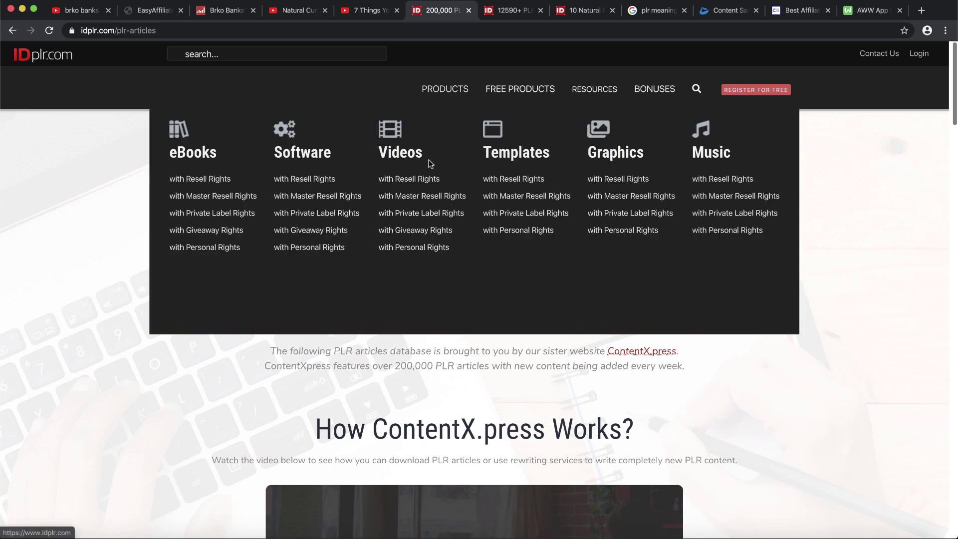
click(206, 219)
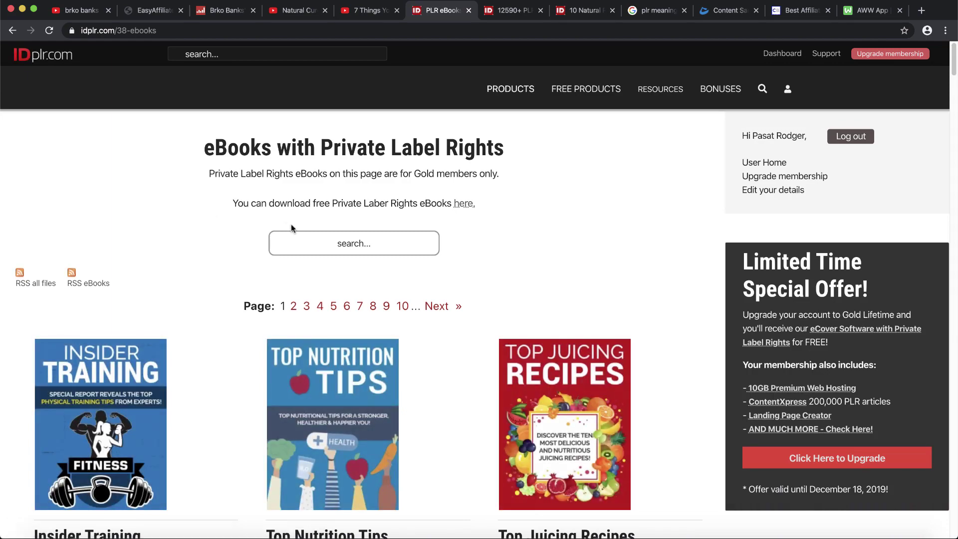
Browse the listing of private label rights eBooks to examine the topics on offer, from health to marketing
scroll(292, 227, down, 3)
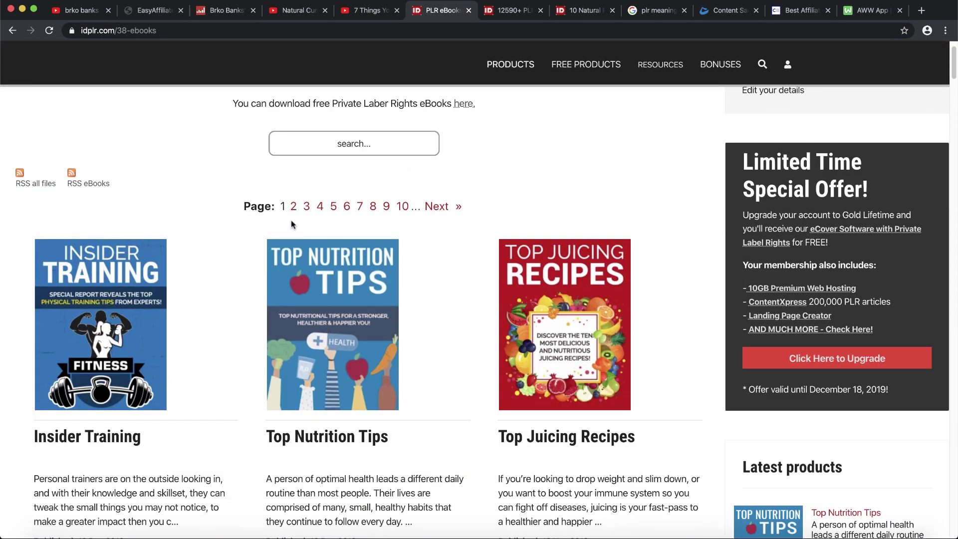
scroll(292, 224, down, 10)
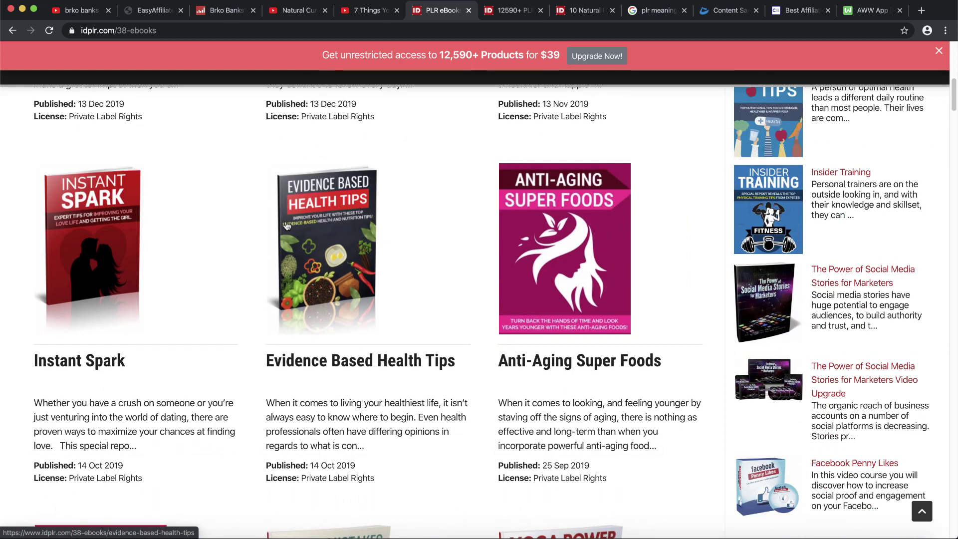
scroll(292, 226, down, 10)
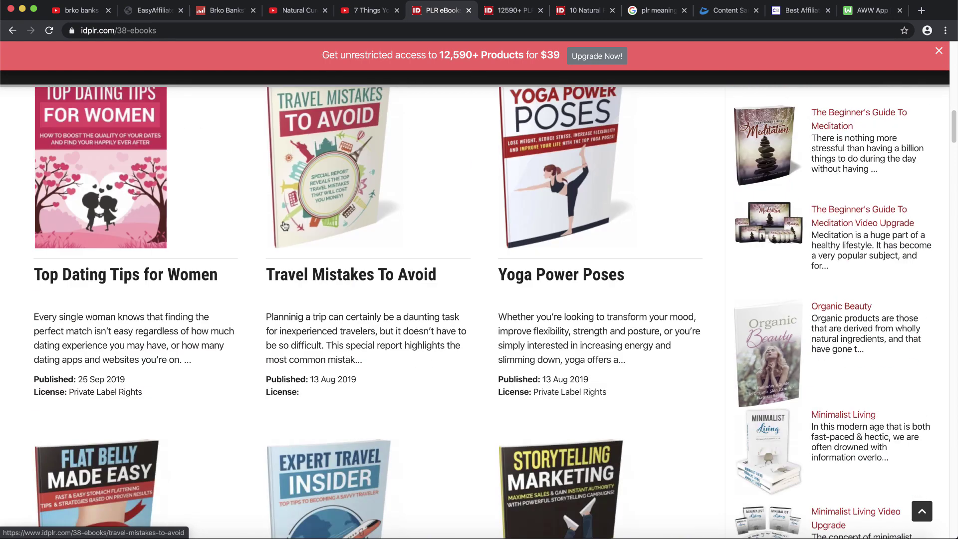
scroll(284, 226, down, 7)
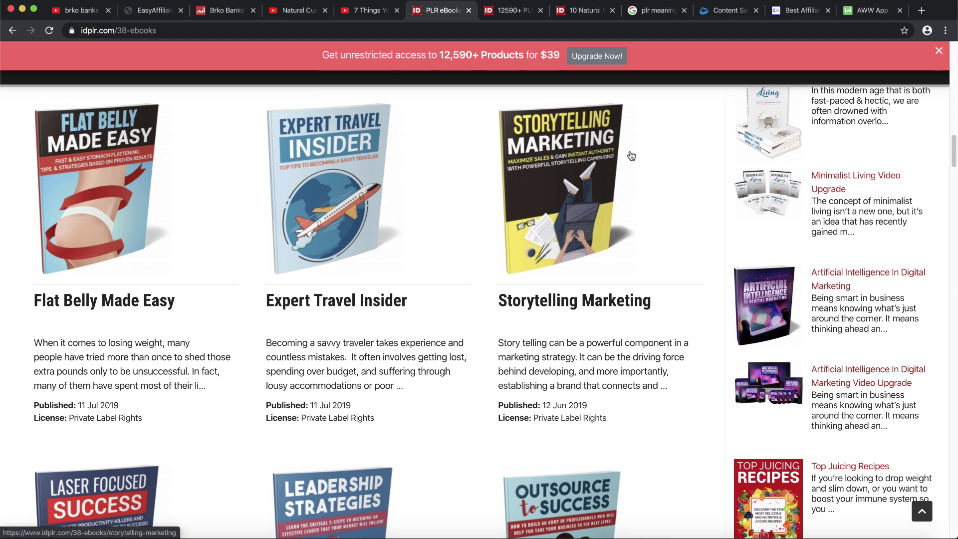
scroll(432, 216, down, 5)
scroll(425, 210, down, 3)
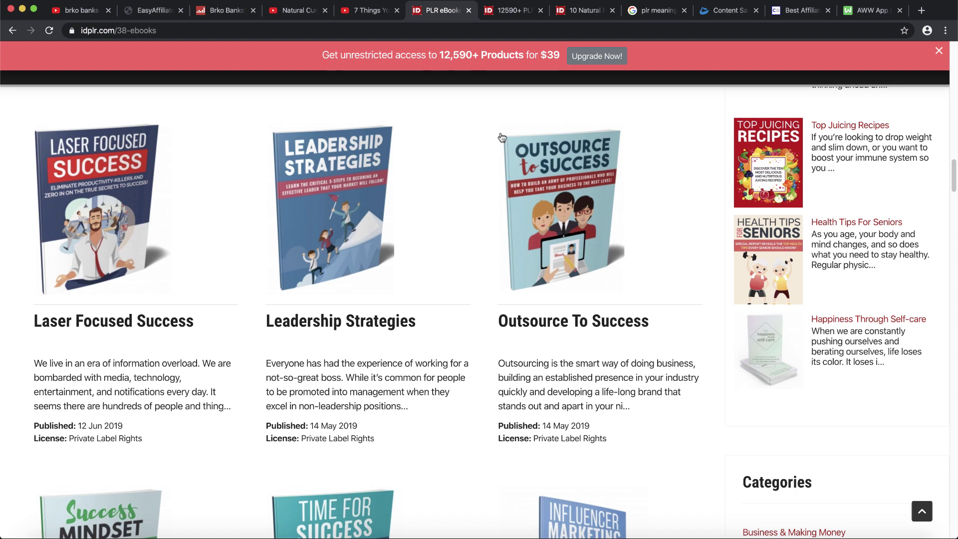
scroll(352, 210, down, 10)
scroll(348, 223, down, 15)
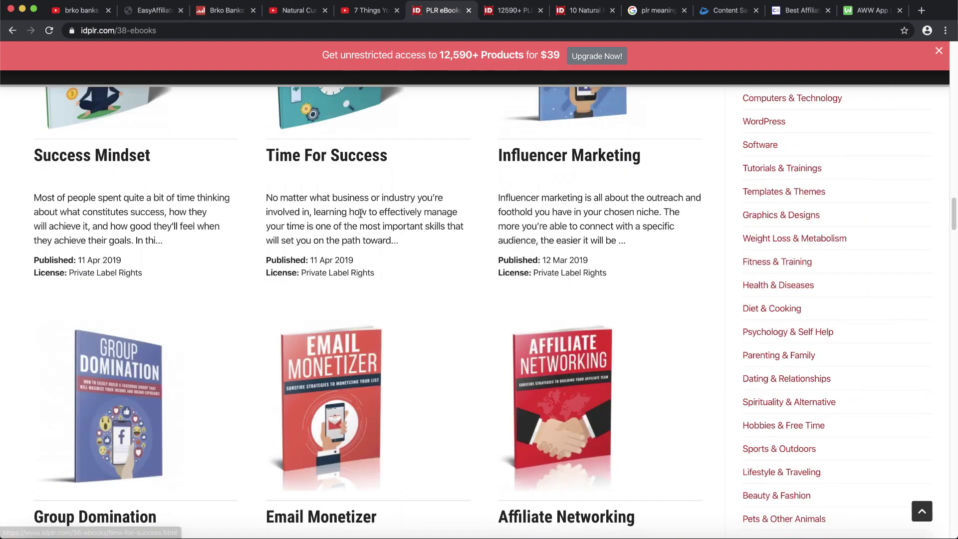
scroll(369, 214, down, 10)
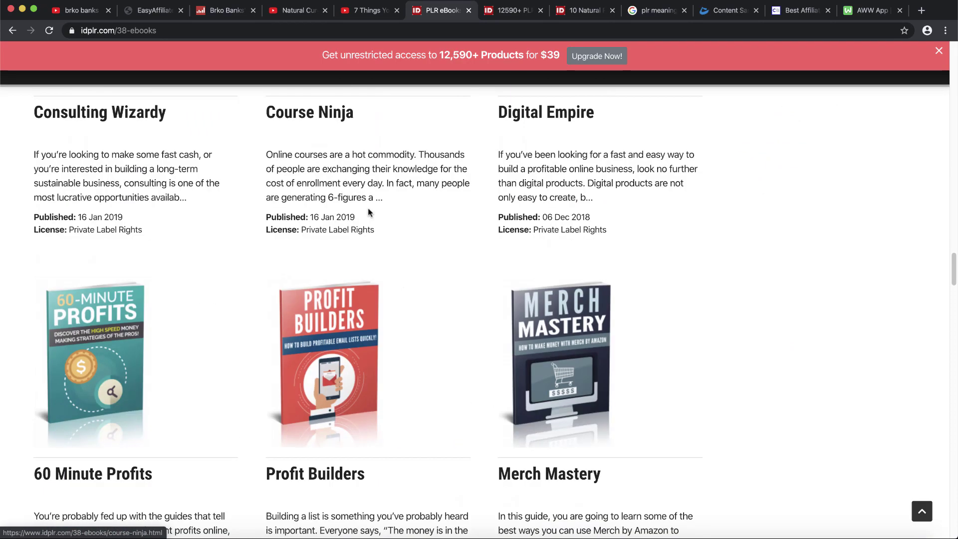
scroll(369, 213, down, 15)
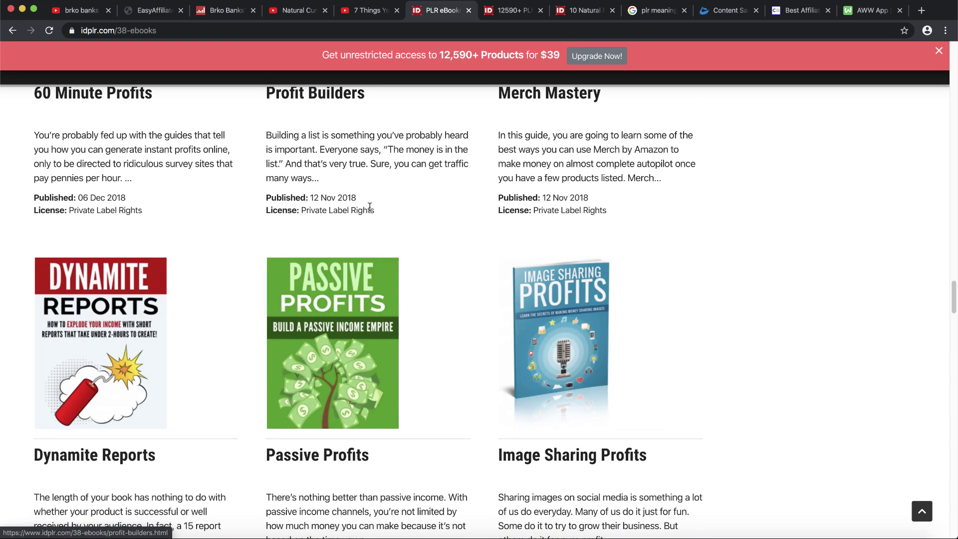
scroll(370, 209, down, 6)
scroll(370, 209, down, 5)
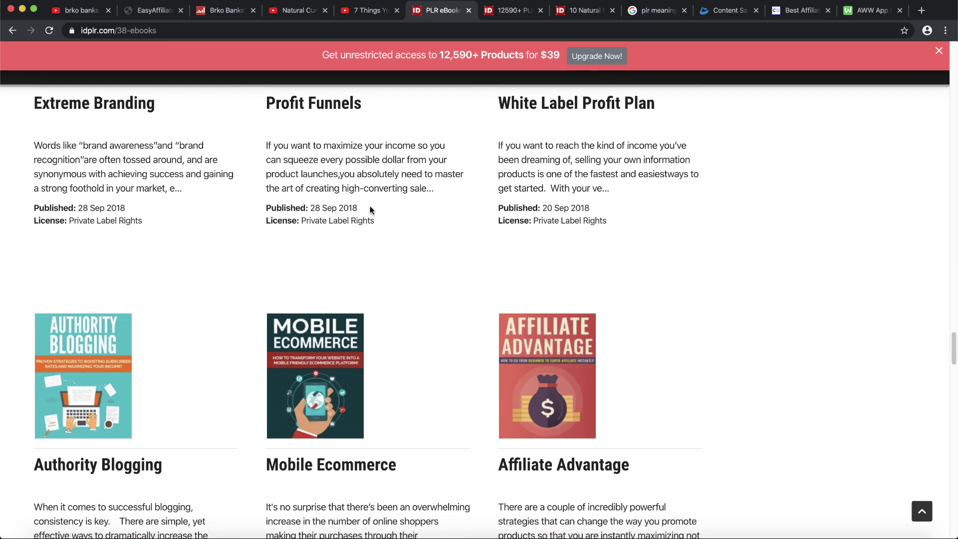
scroll(370, 210, down, 15)
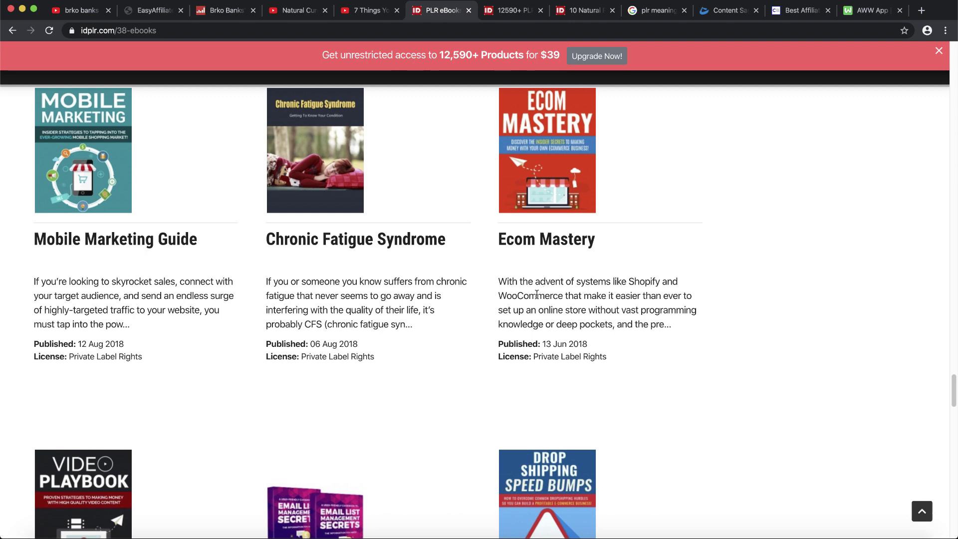
scroll(537, 294, down, 7)
scroll(574, 297, down, 1)
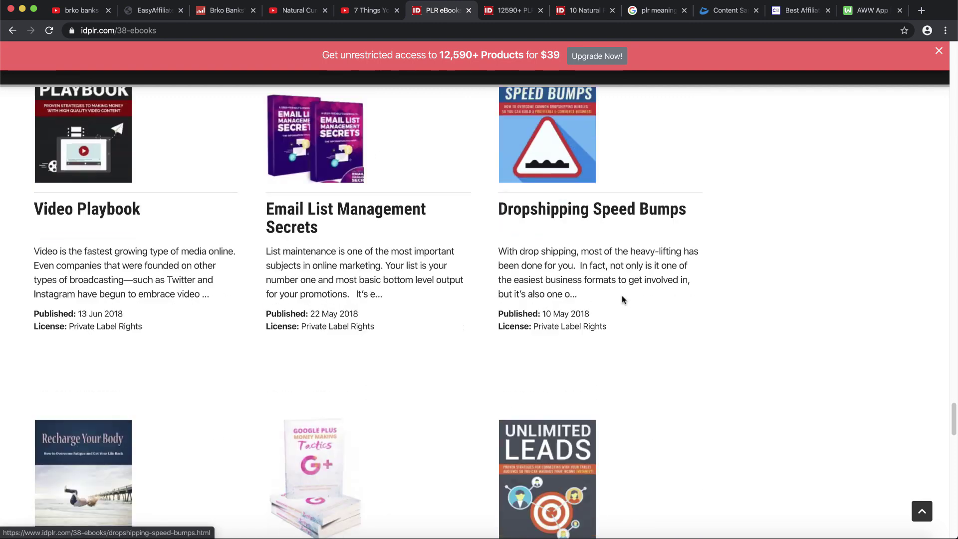
scroll(623, 300, down, 4)
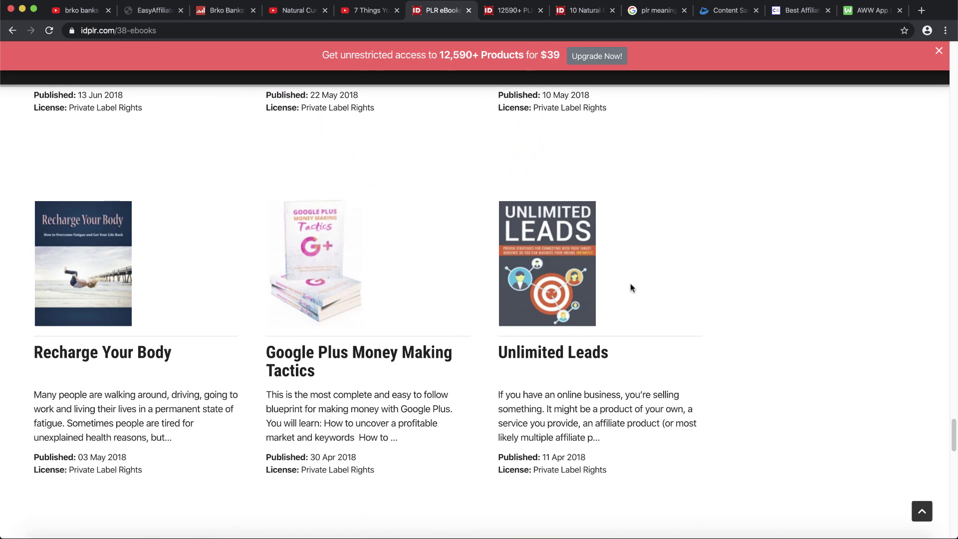
Review the IDplr home page for the product types it offers and its overview of resale licences
click(507, 13)
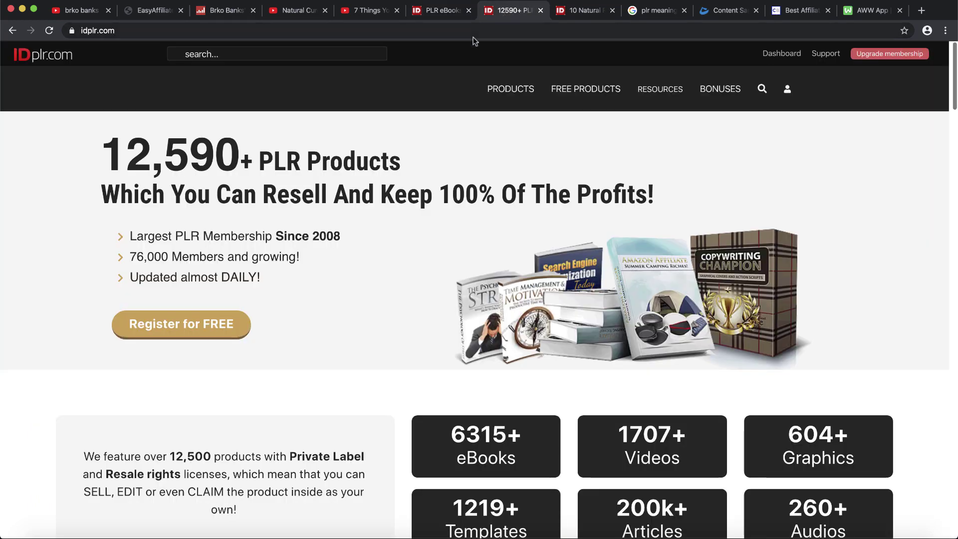
scroll(474, 172, down, 3)
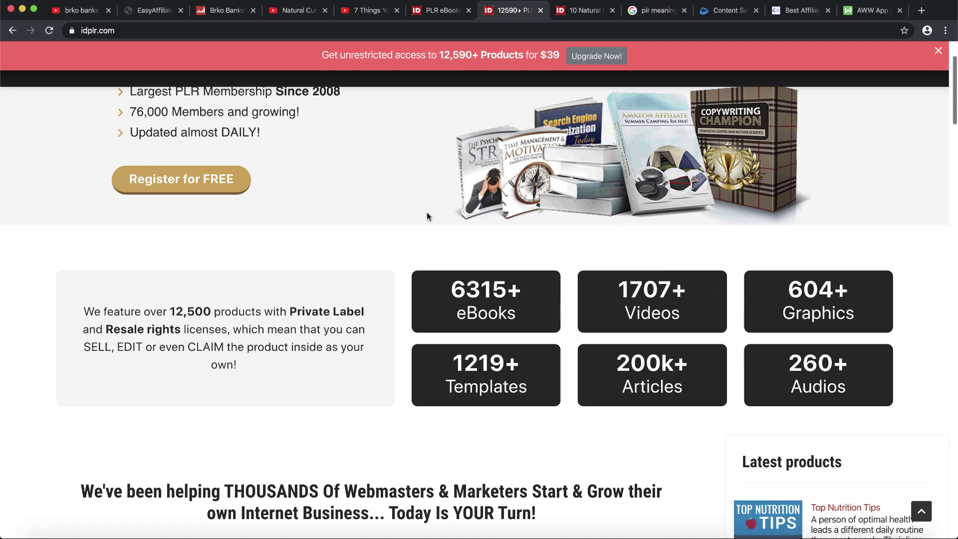
scroll(598, 310, up, 3)
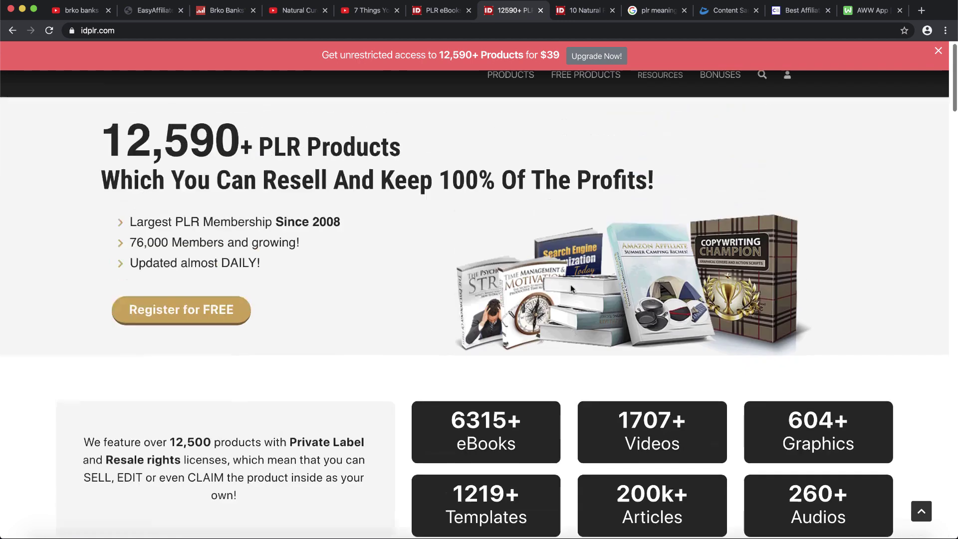
Compare the "10 Natural Remedies PLR Articles" product with the Natural Cures channel and its weight-loss video, and highlight the product's title
click(563, 11)
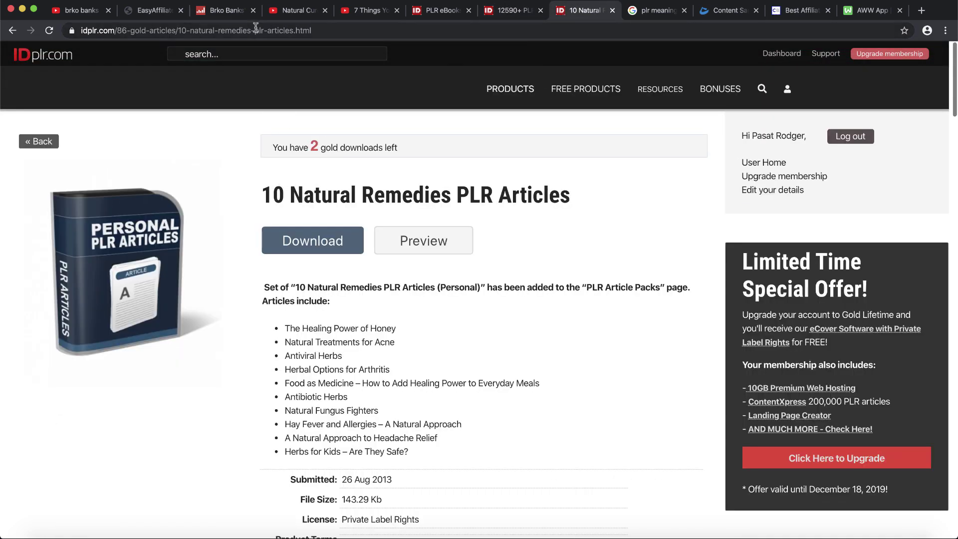
click(283, 12)
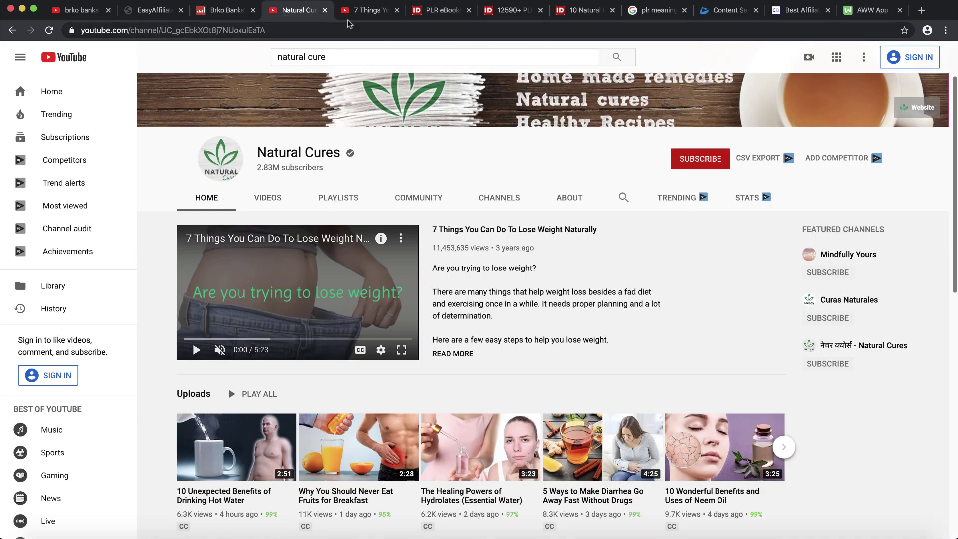
click(367, 11)
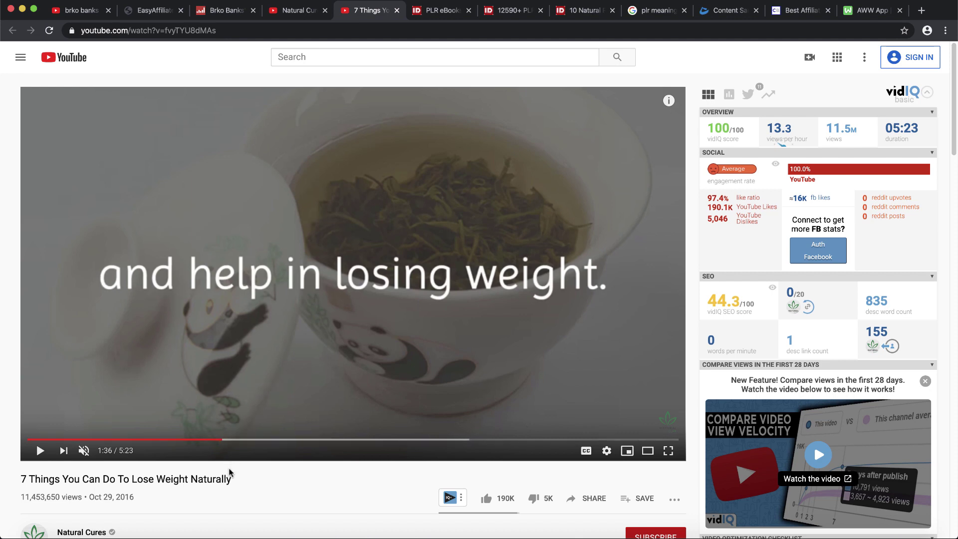
click(569, 15)
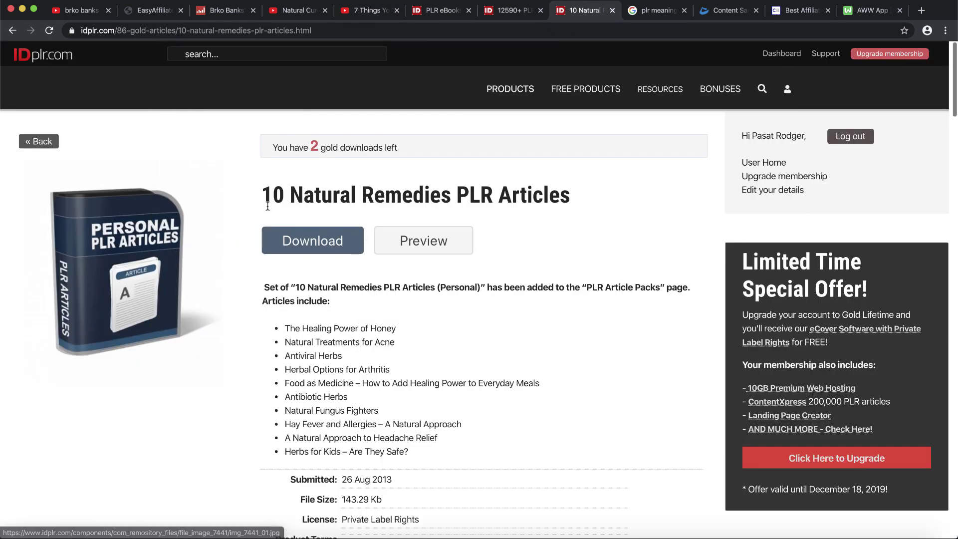
drag(268, 202, 569, 198)
click(567, 200)
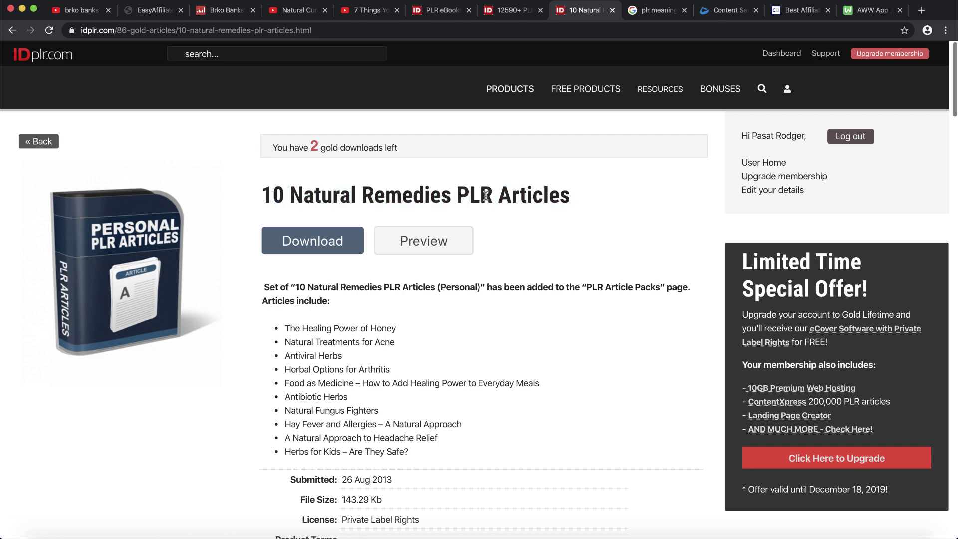
Examine the article pack's product terms, highlighting "Can be sold" and "Can be used for personal use"
scroll(459, 240, down, 10)
scroll(457, 240, up, 3)
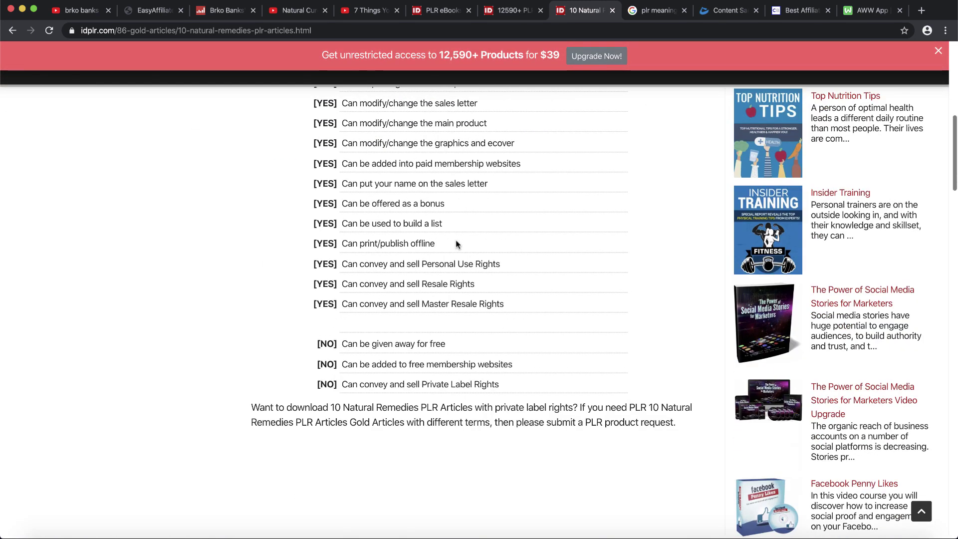
scroll(456, 240, up, 1)
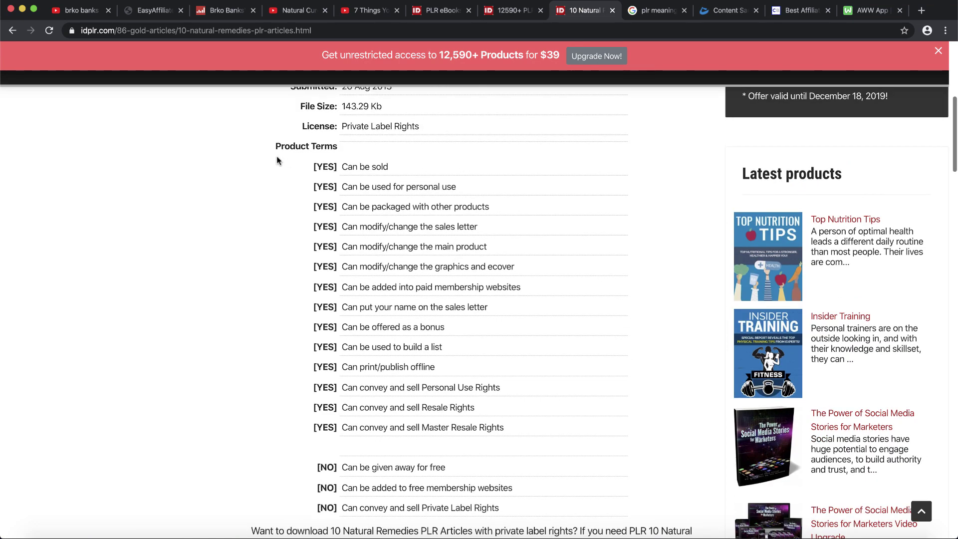
drag(322, 167, 365, 166)
click(373, 168)
triple_click(373, 168)
click(374, 171)
drag(348, 187, 456, 188)
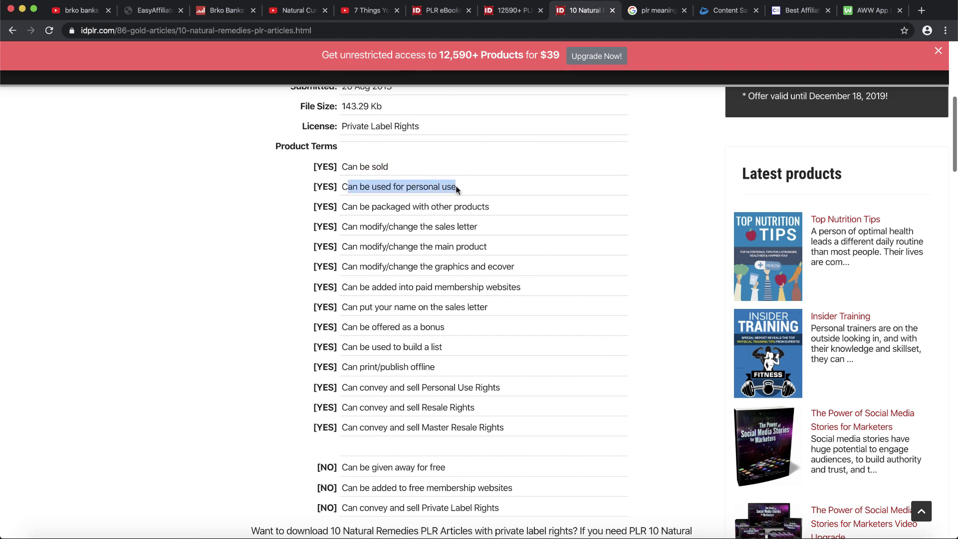
click(457, 186)
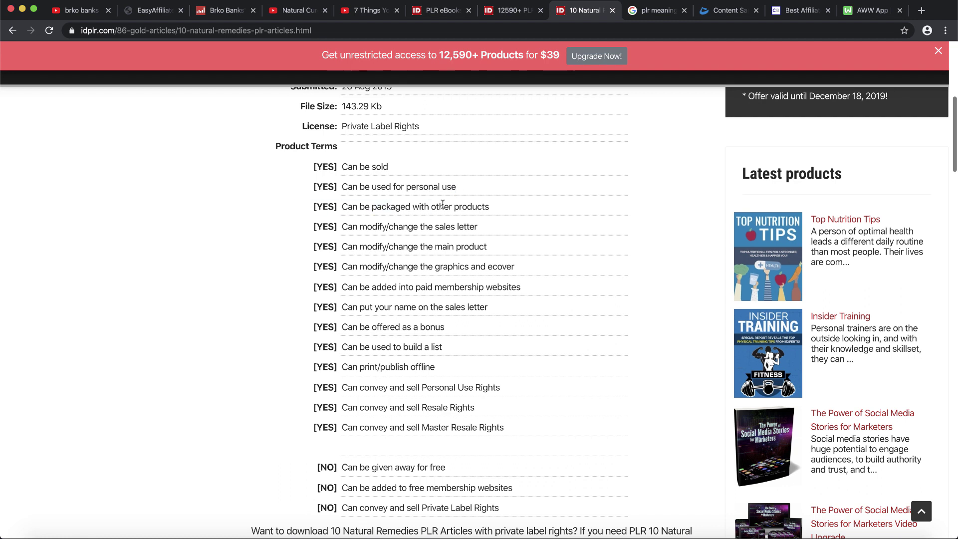
Highlight the terms on packaging with other products and modifying the sales letter and main product, and return to the list of included articles
drag(342, 208, 506, 209)
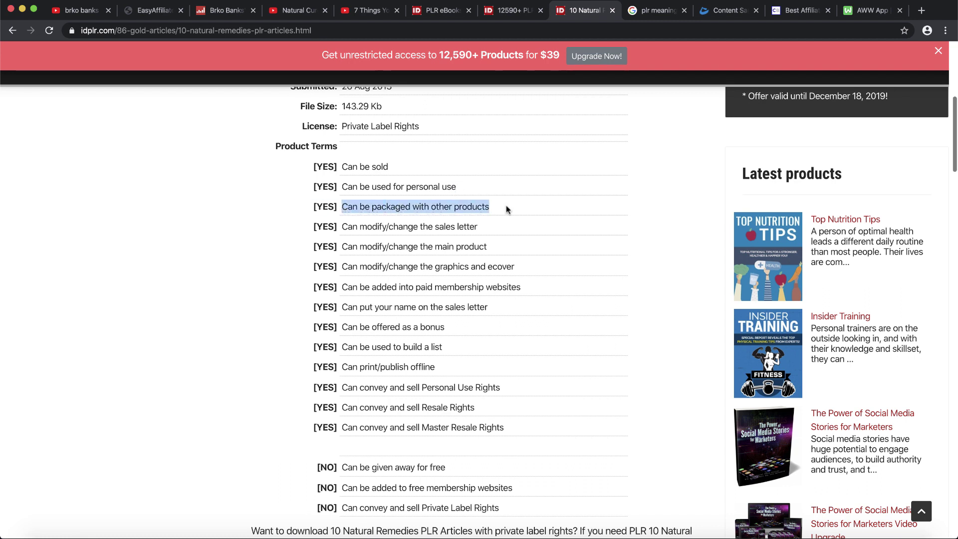
click(512, 209)
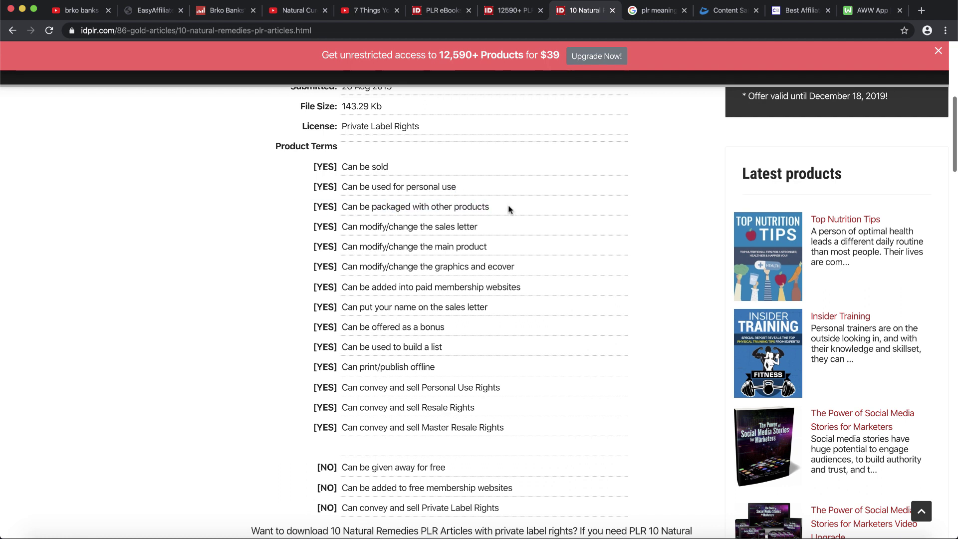
drag(353, 226, 485, 229)
click(485, 230)
drag(353, 246, 469, 255)
click(469, 255)
scroll(469, 245, up, 7)
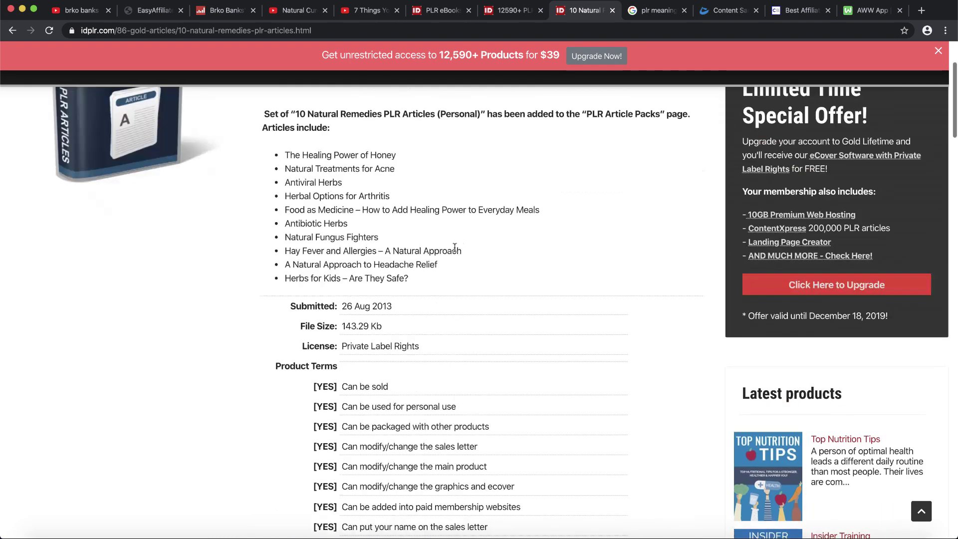
scroll(424, 255, up, 2)
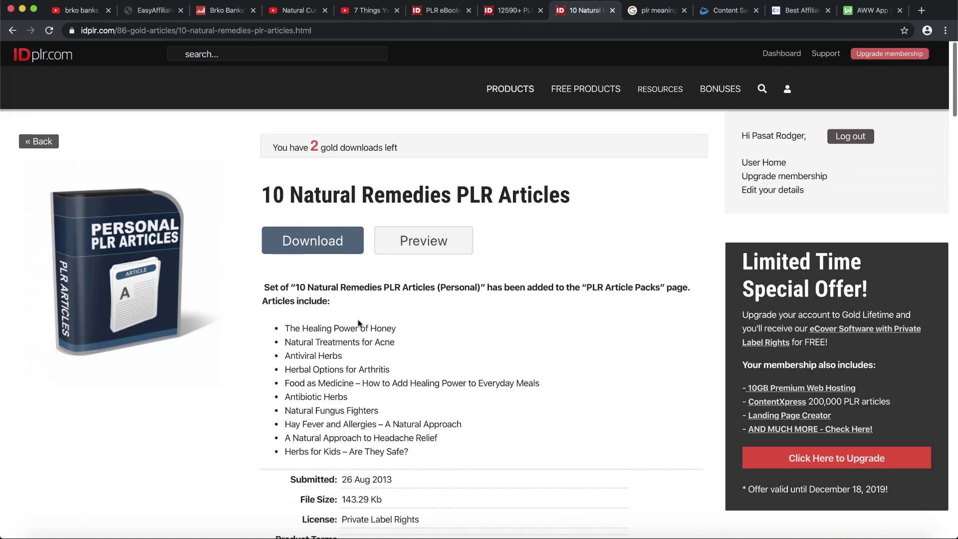
Review the article pack's full list of product terms once more, along with the list of included articles
scroll(214, 263, down, 10)
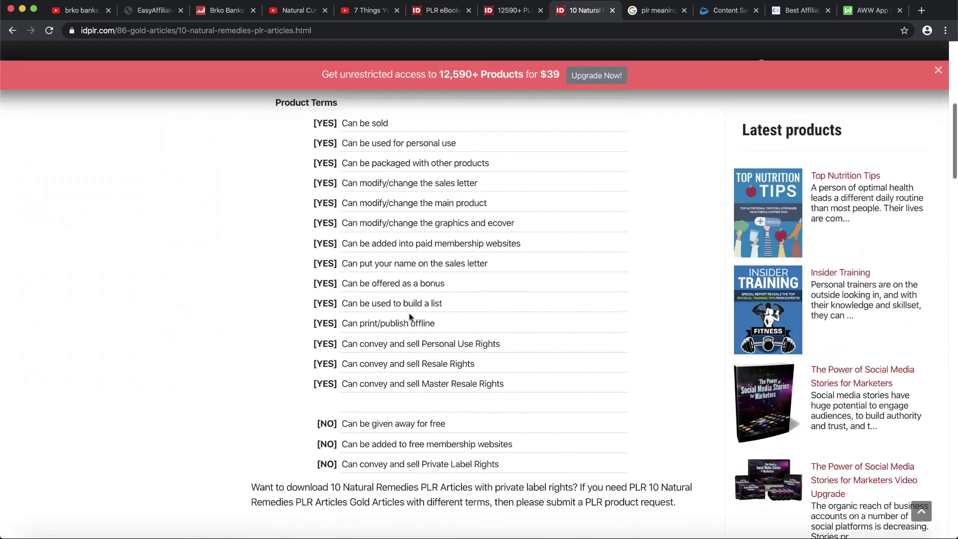
mouse_move(343, 406)
mouse_down()
mouse_move(454, 406)
mouse_move(342, 409)
mouse_up()
click(344, 409)
scroll(344, 408, up, 10)
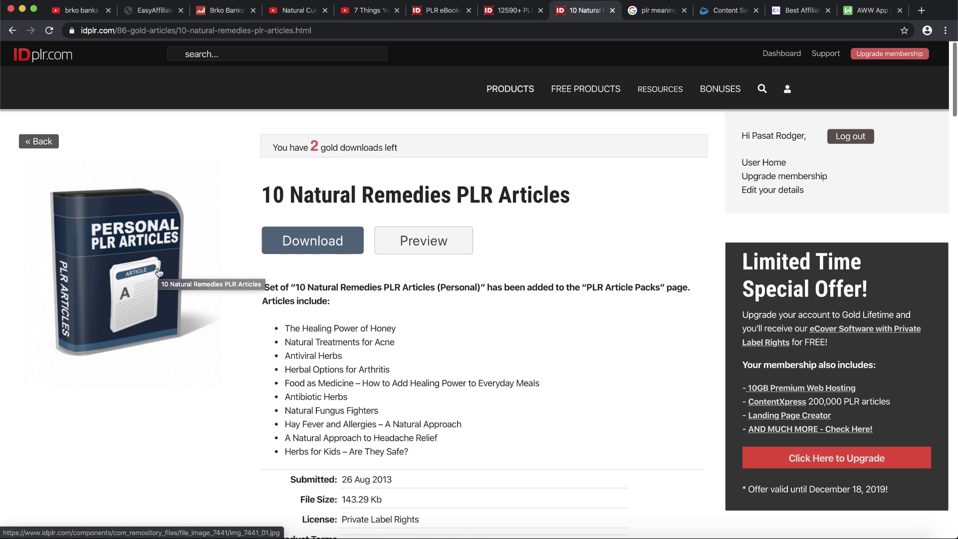
scroll(316, 313, down, 8)
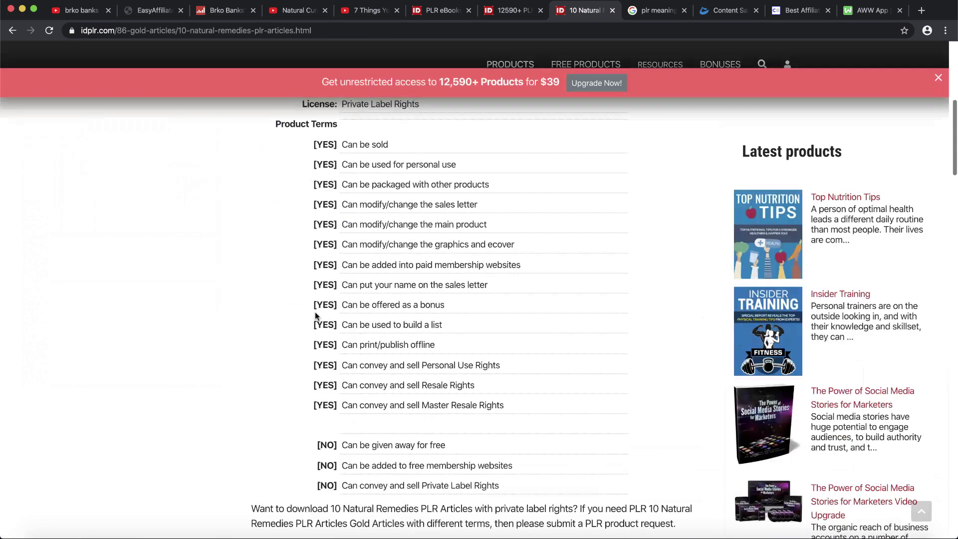
scroll(316, 315, down, 8)
scroll(314, 316, up, 7)
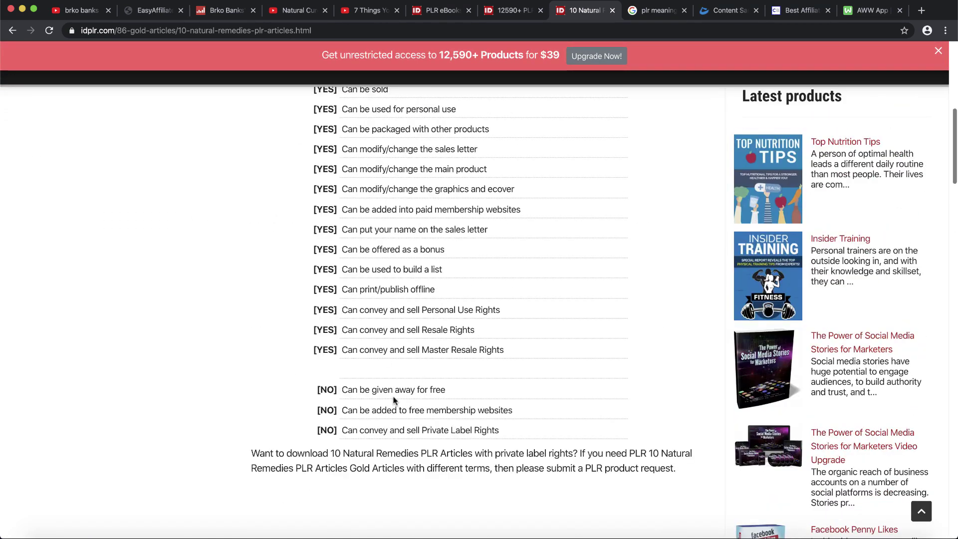
Highlight the disallowed terms on giving away for free, free membership websites and conveying Private Label Rights, and return to the product title
drag(382, 390, 446, 391)
click(474, 392)
drag(352, 410, 451, 411)
click(479, 416)
drag(524, 430, 344, 429)
click(372, 407)
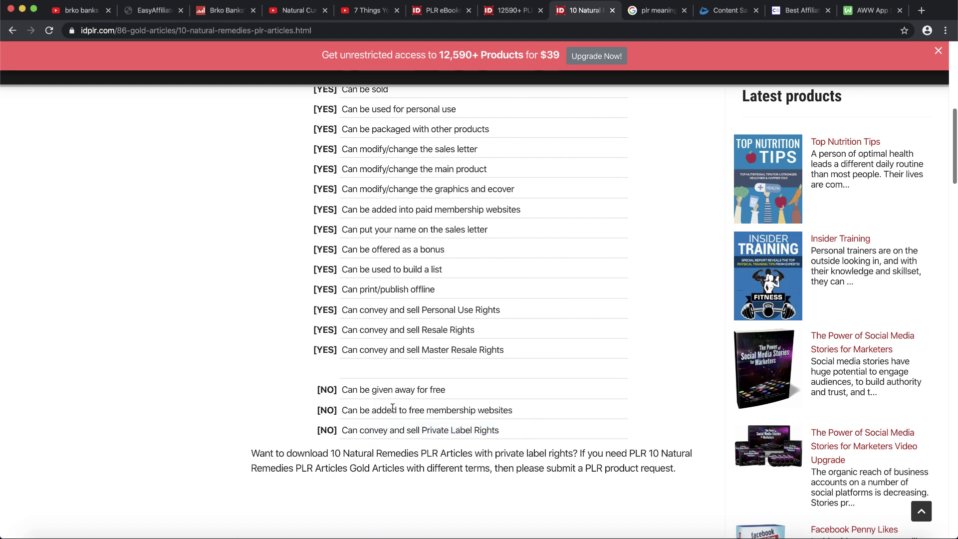
scroll(391, 406, up, 15)
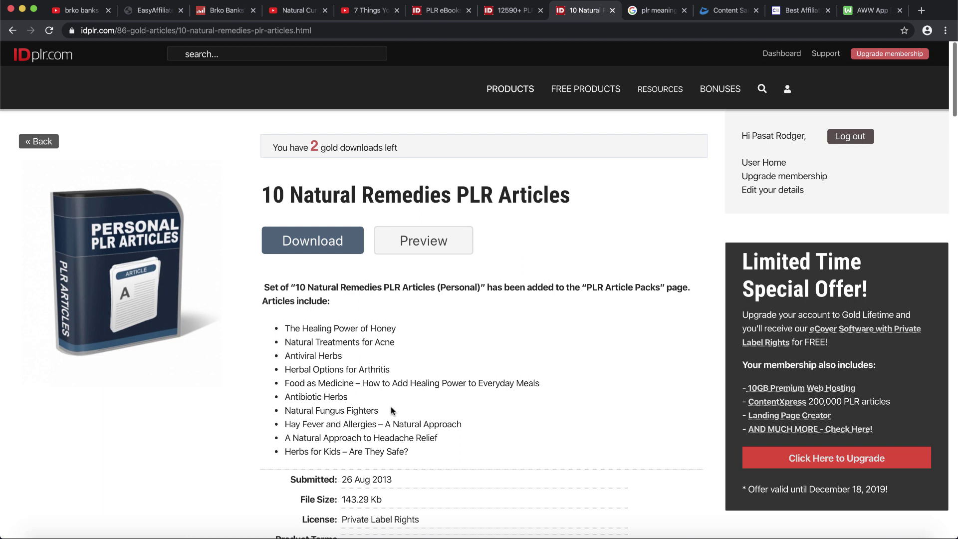
Download the "10 Natural Remedies PLR Articles" pack, unpack it and open the Articles folder inside NaturalRemedies
click(321, 240)
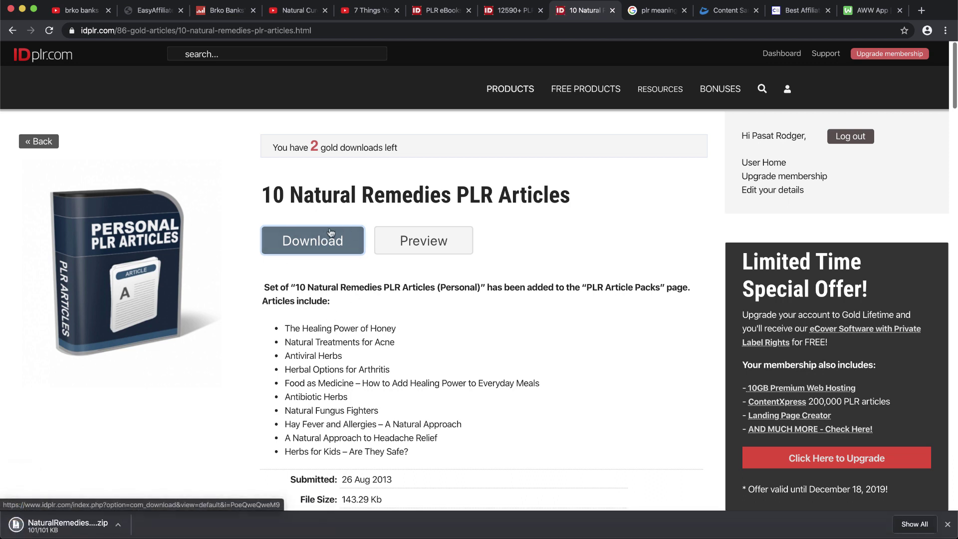
click(67, 521)
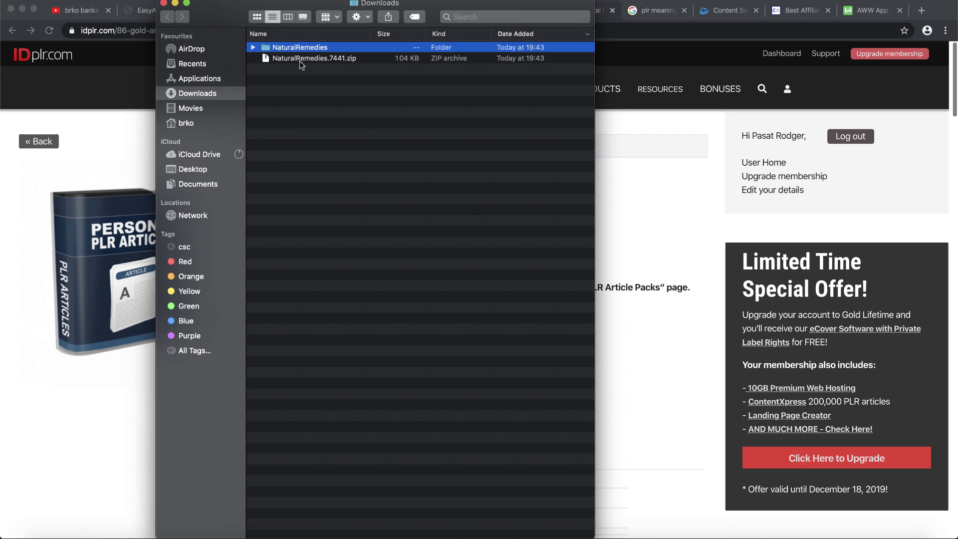
double_click(302, 49)
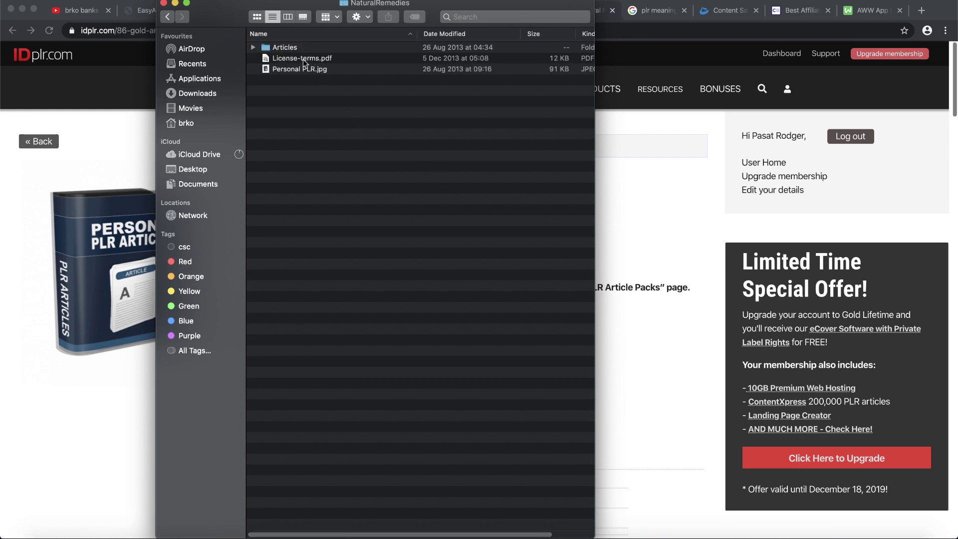
double_click(292, 48)
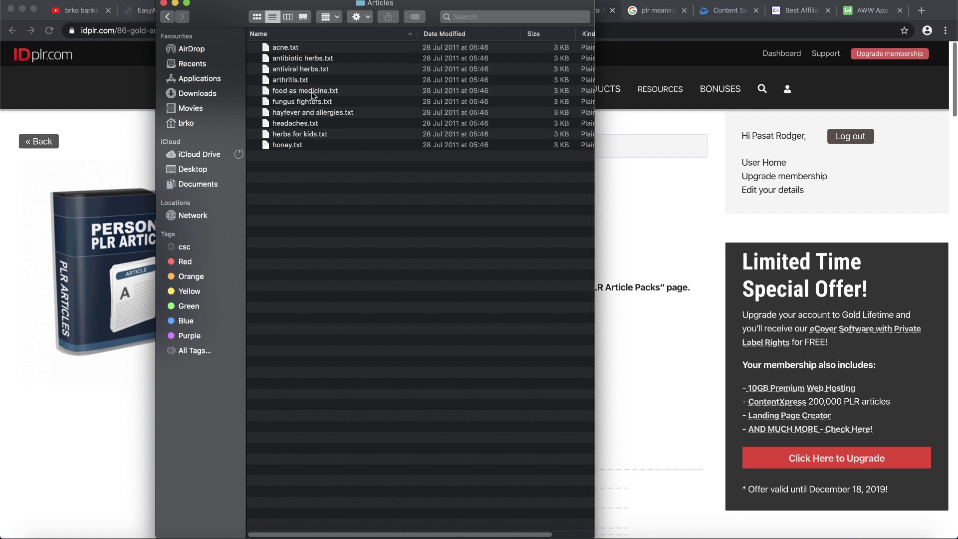
Open headaches.txt, read through the headache relief article, and return to the product page in the browser
double_click(305, 124)
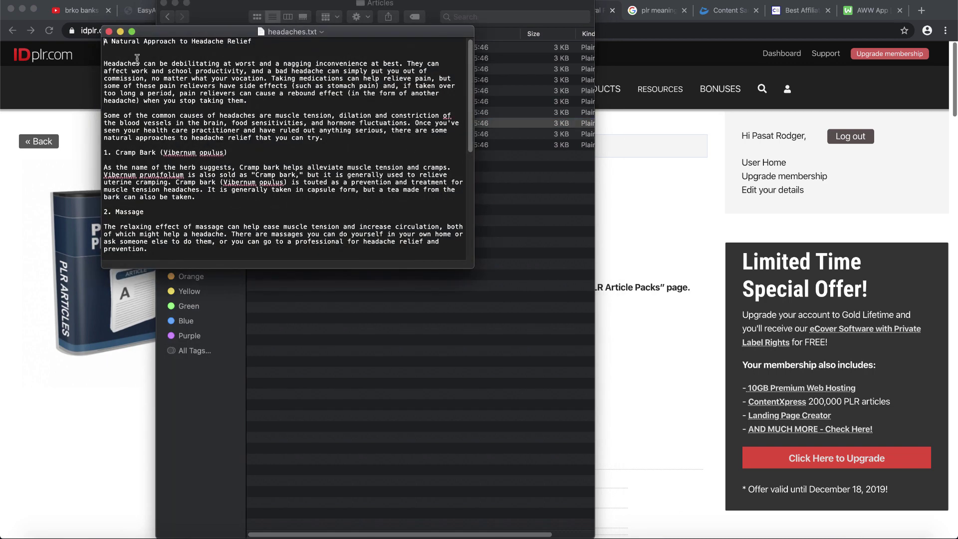
scroll(468, 102, down, 8)
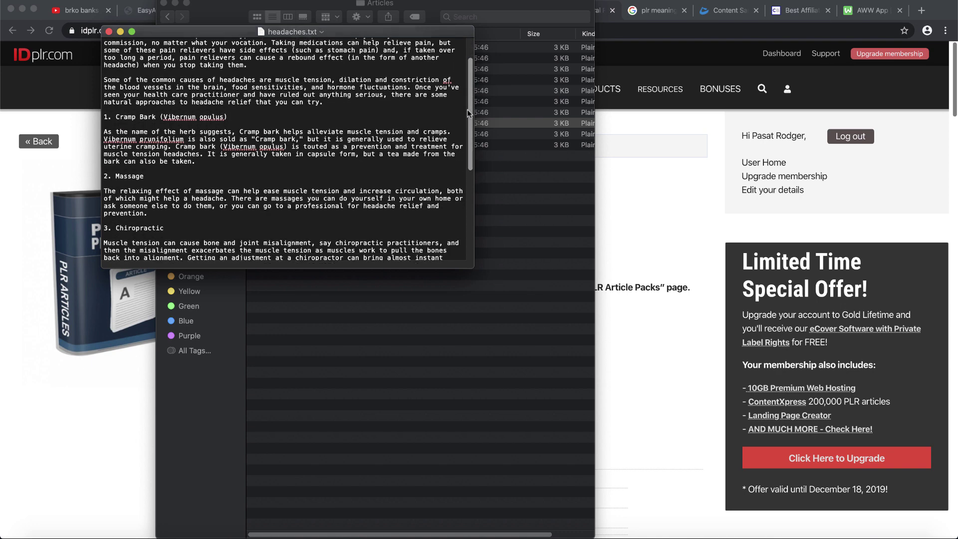
scroll(141, 144, up, 2)
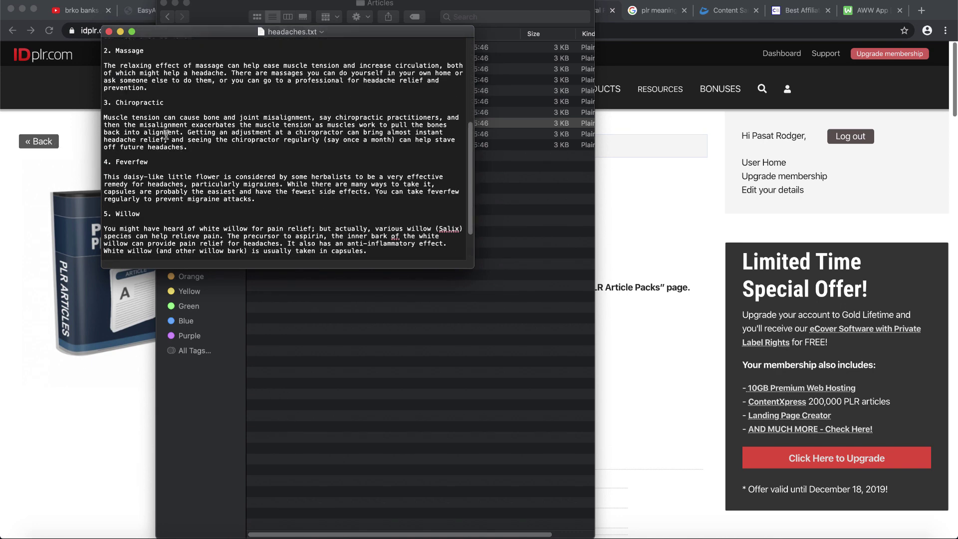
scroll(140, 143, down, 2)
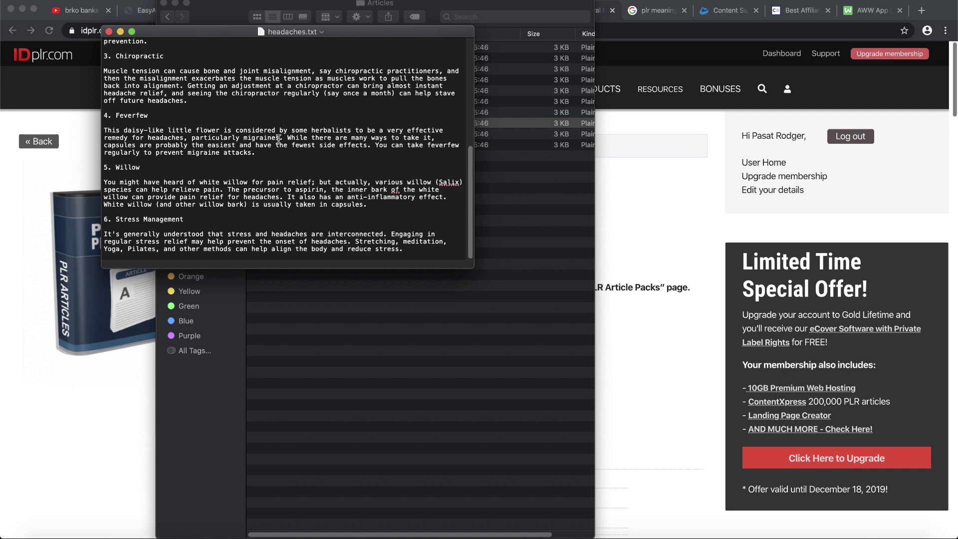
scroll(278, 138, up, 8)
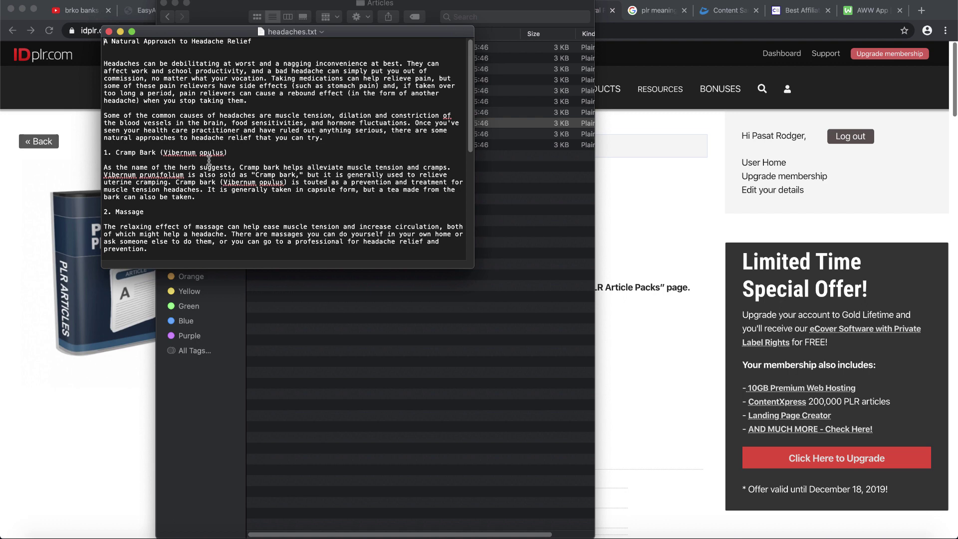
click(621, 215)
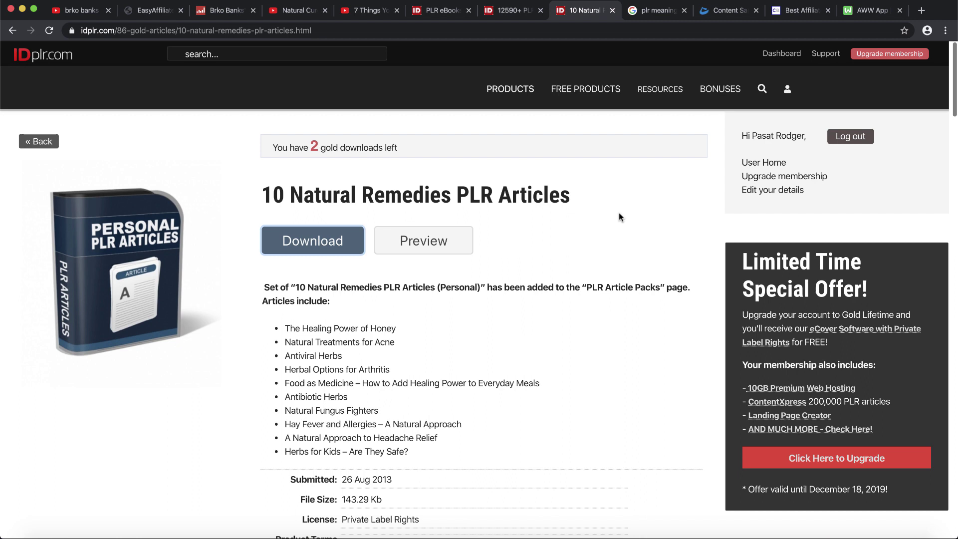
Highlight the notice about remaining gold downloads and its number above the product title
drag(271, 147, 408, 148)
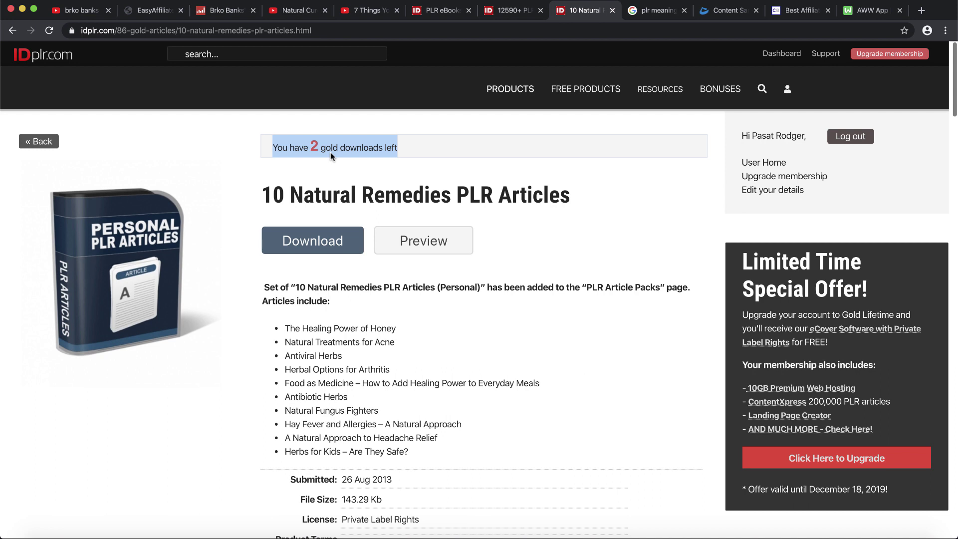
click(351, 166)
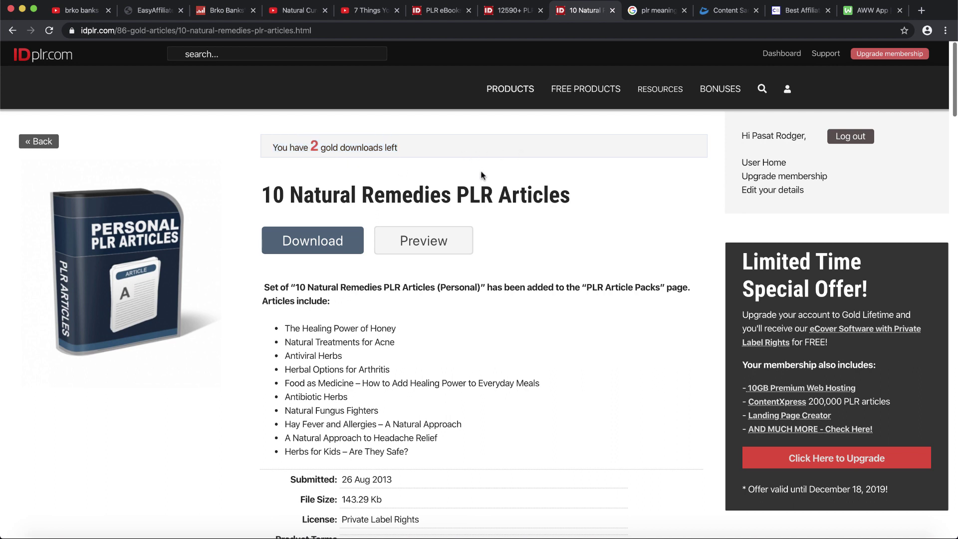
double_click(313, 146)
click(363, 133)
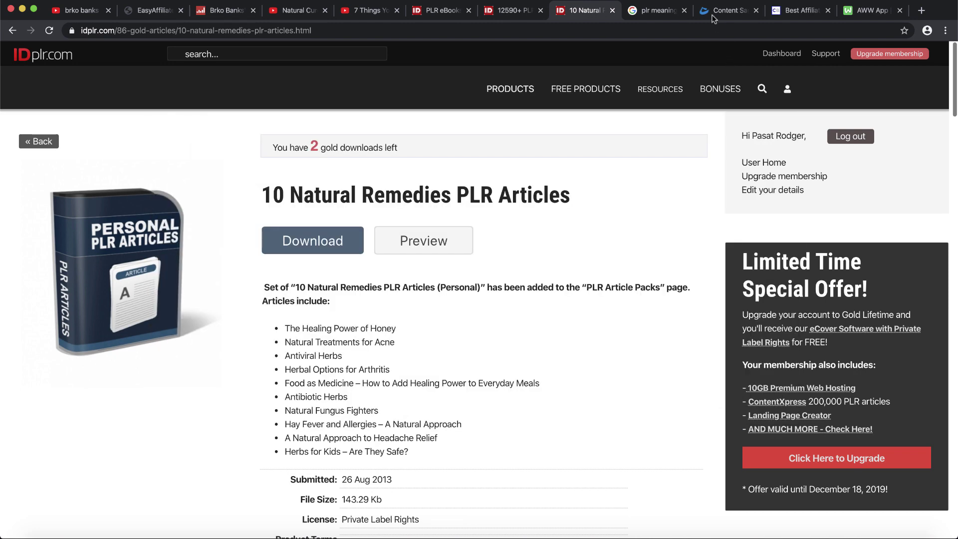
Switch to Content Samurai, enter the app from its help page and create a new video
click(714, 15)
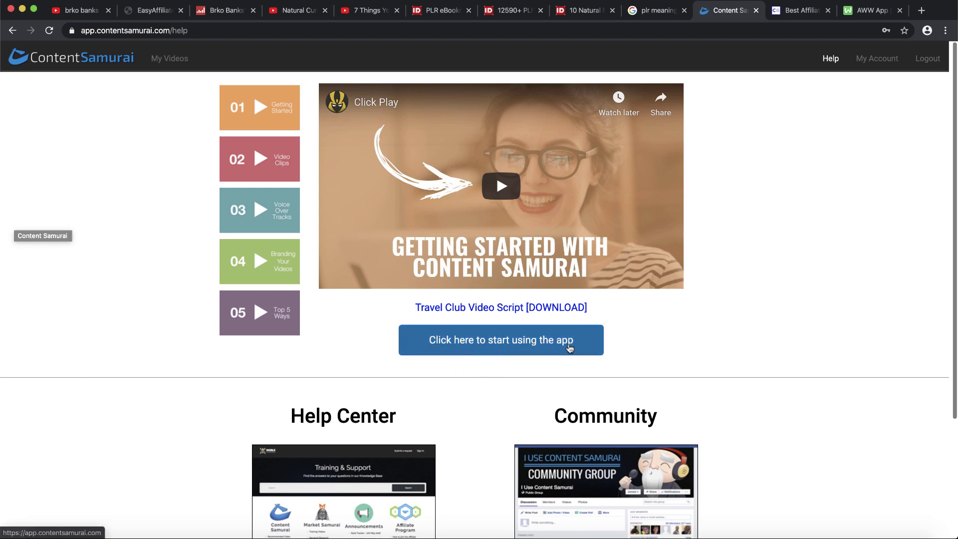
click(539, 349)
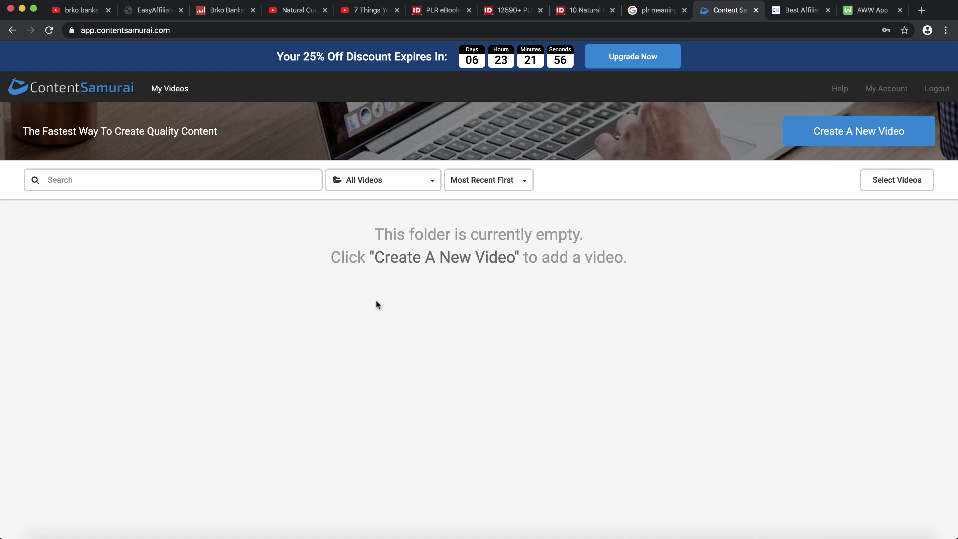
drag(23, 131, 133, 137)
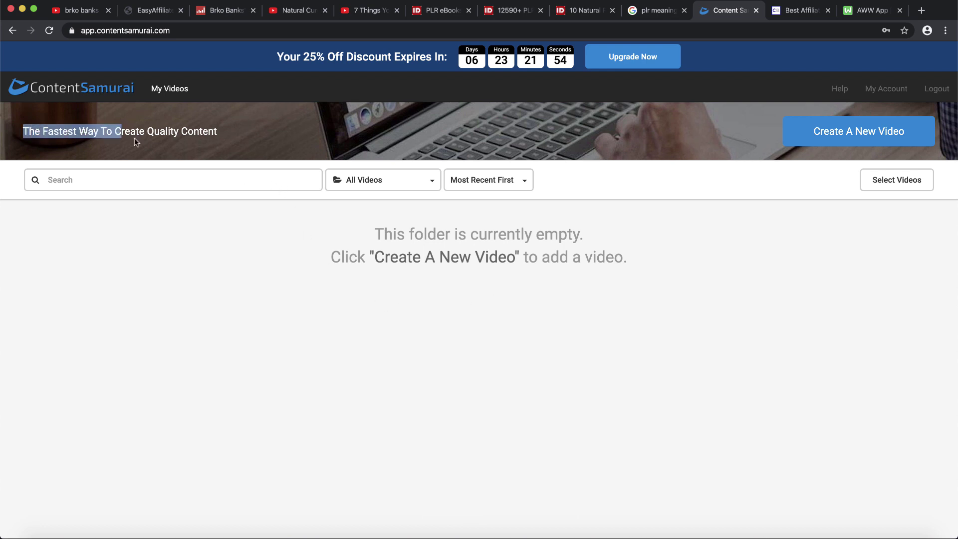
click(219, 138)
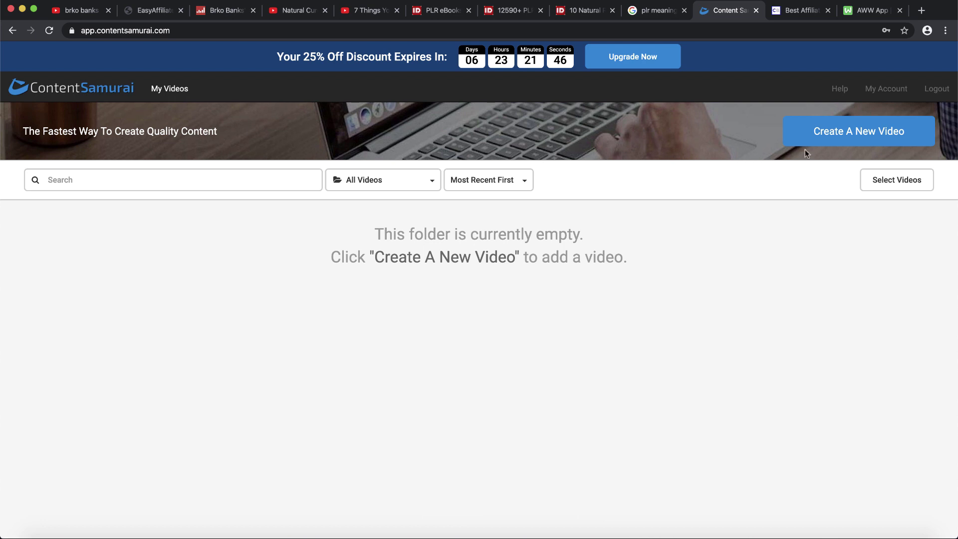
click(843, 144)
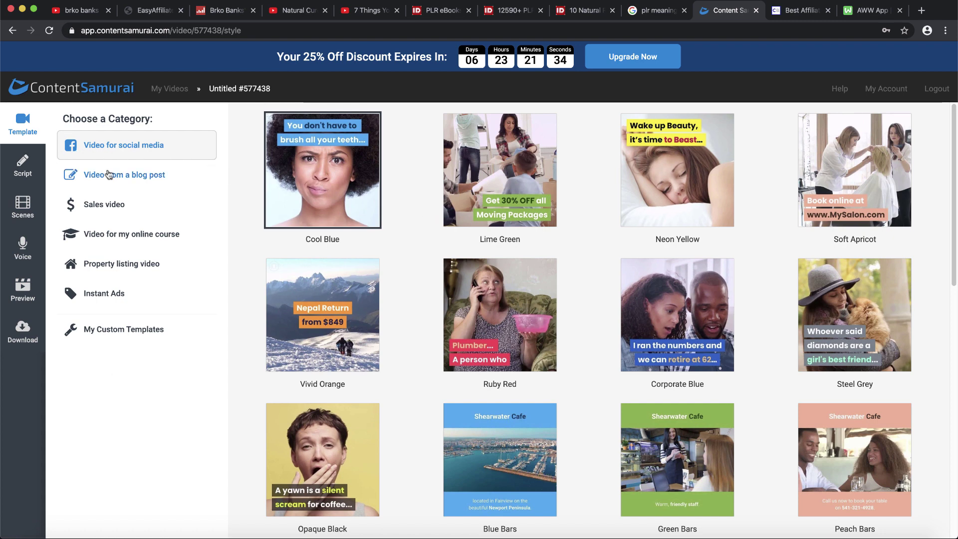
Choose the "Video from a blog post" category, preview the Steel Grey template and apply it to the video
click(108, 174)
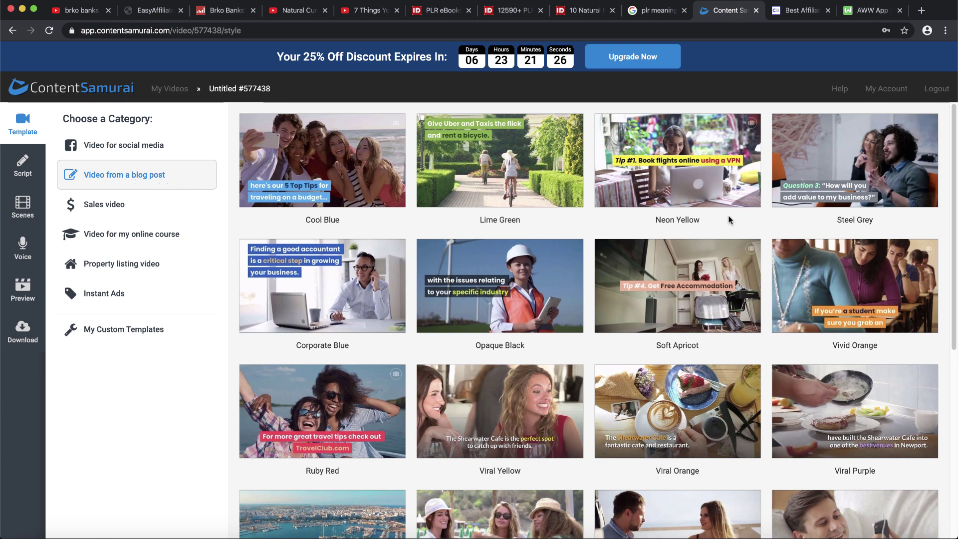
click(921, 189)
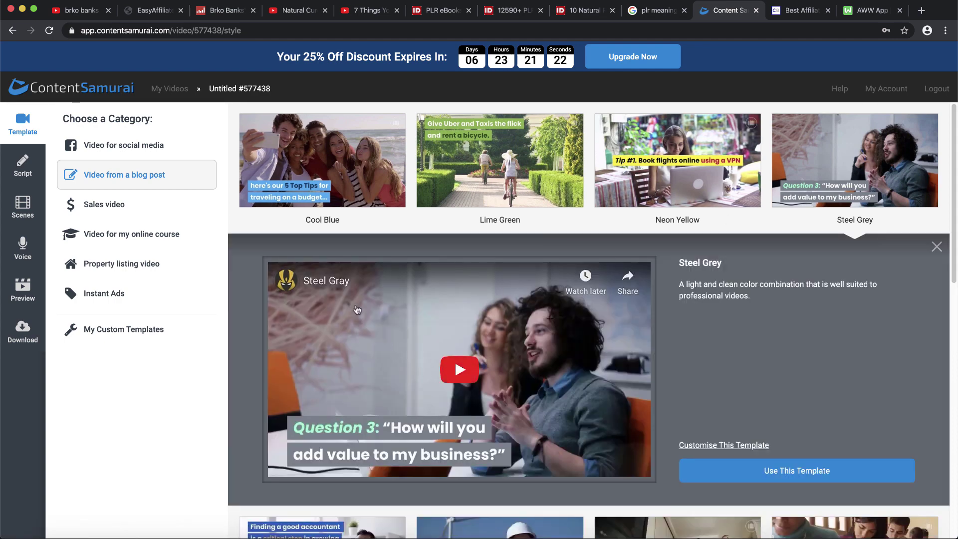
mouse_move(347, 272)
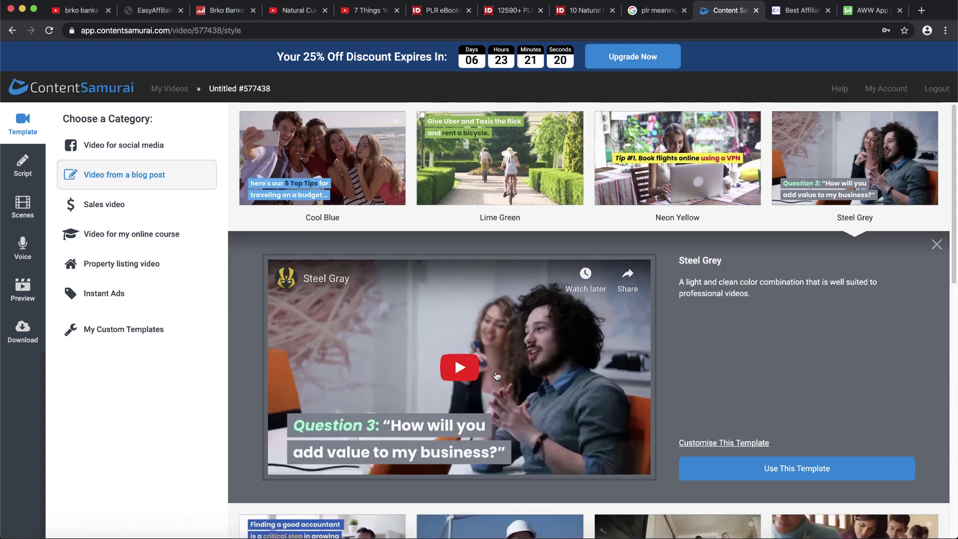
scroll(430, 350, down, 5)
scroll(430, 350, down, 5)
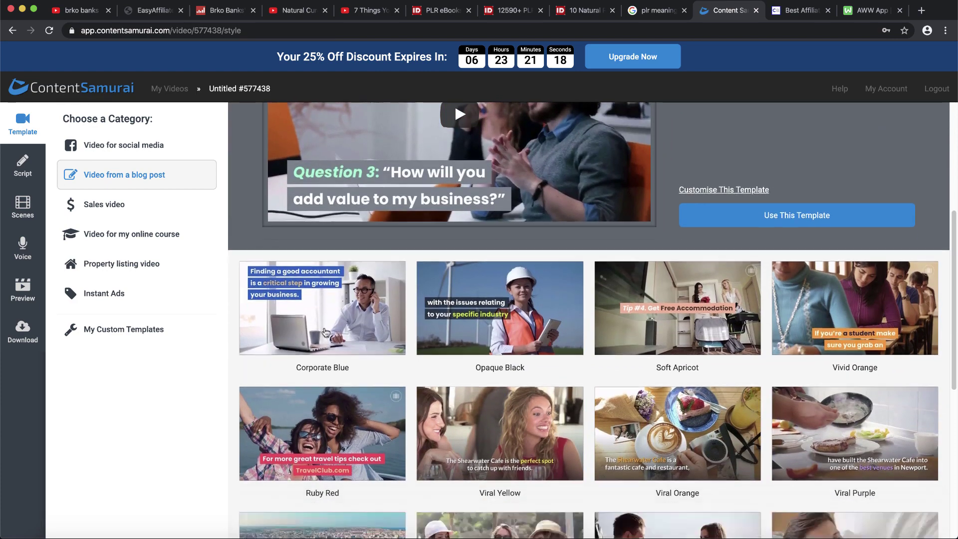
scroll(507, 352, up, 10)
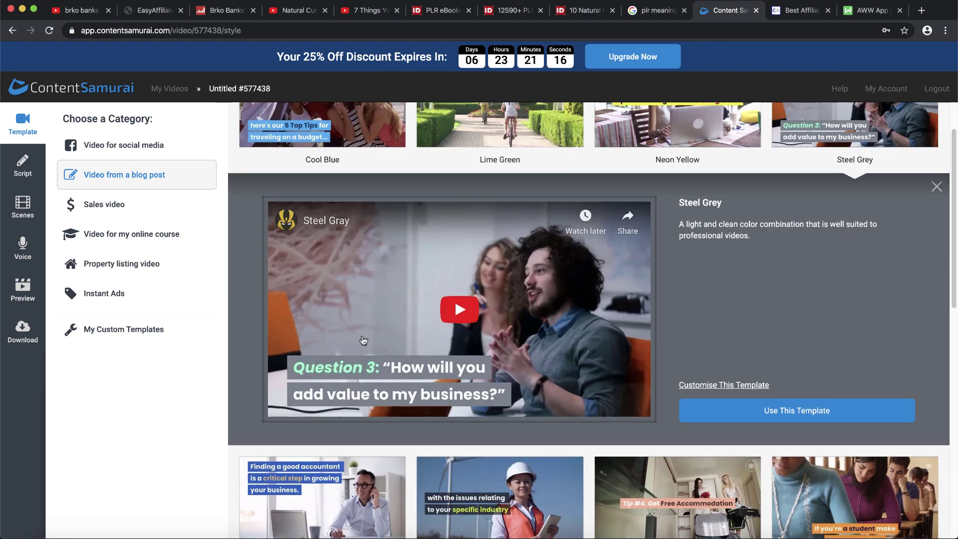
click(806, 469)
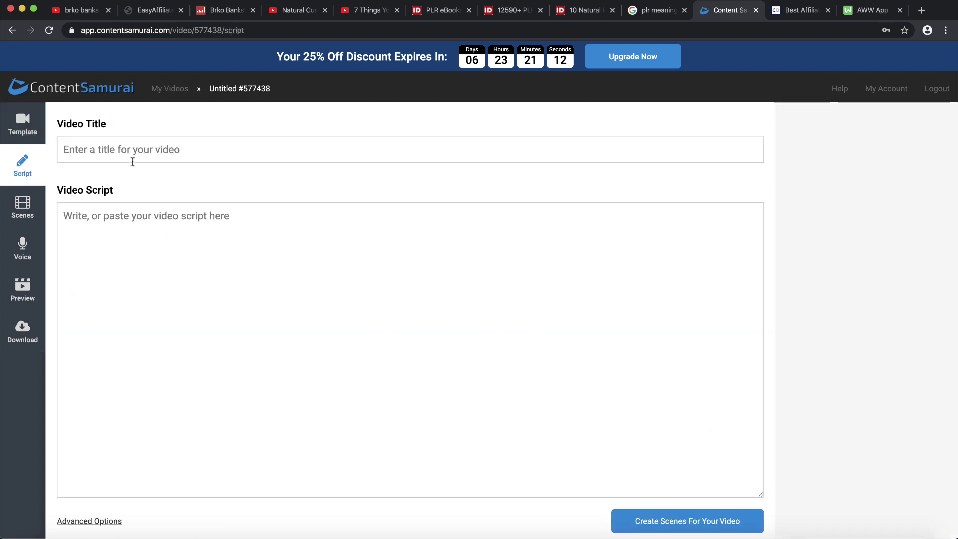
Enter "Paint in head" as the video title
click(96, 125)
text(R)
key(BackSpace)
text(Pa)
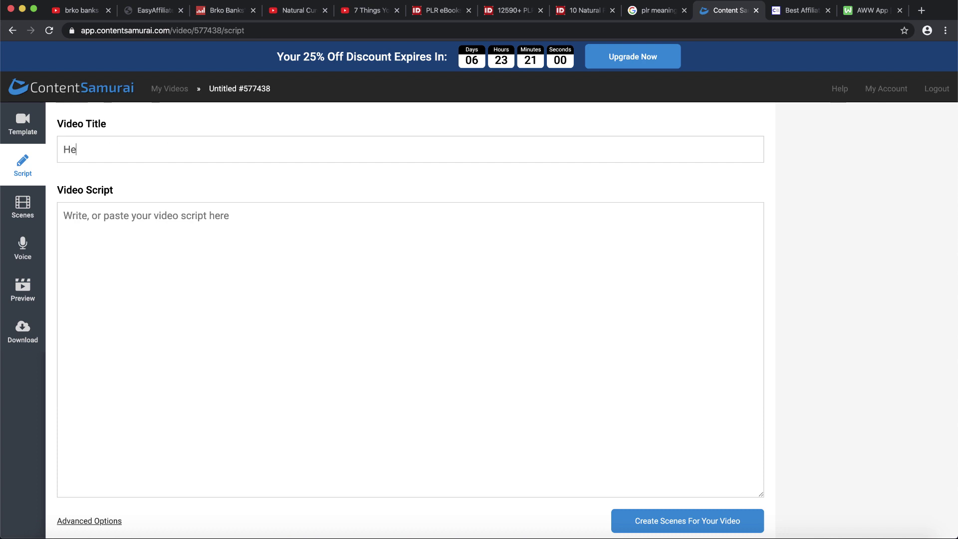
key(BackSpace)
key(BackSpace)
text(Paint in head)
Bring up the headaches.txt article as the source for the video script
click(250, 240)
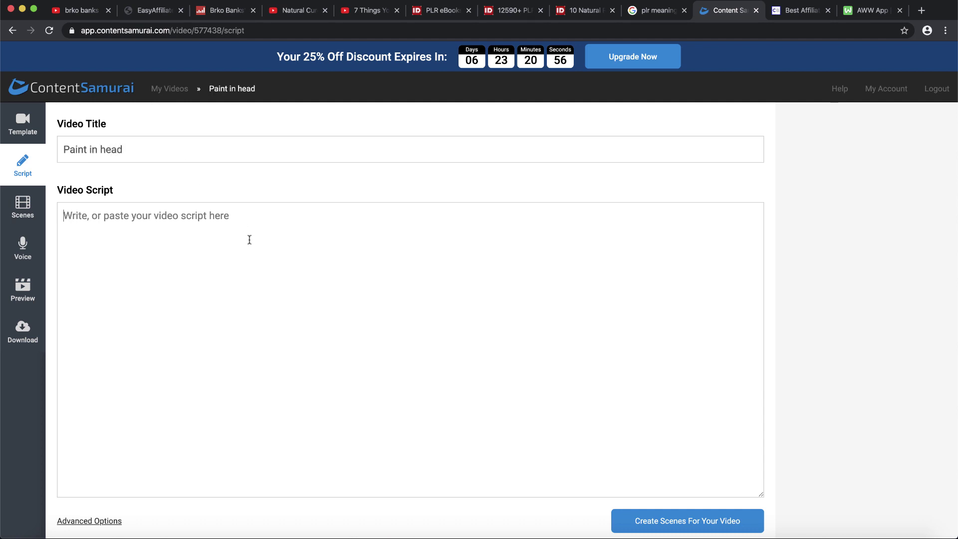
drag(75, 188, 110, 192)
click(111, 191)
click(848, 530)
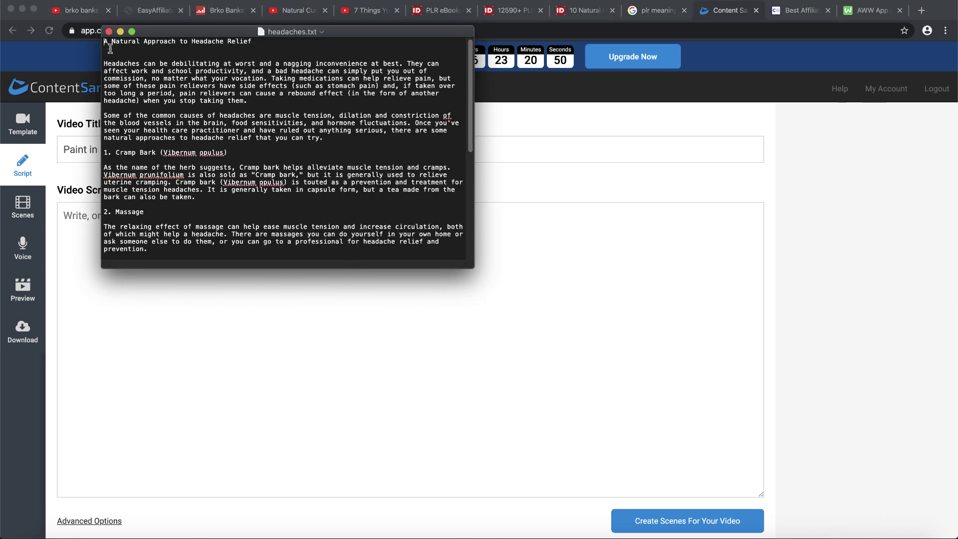
drag(104, 41, 256, 292)
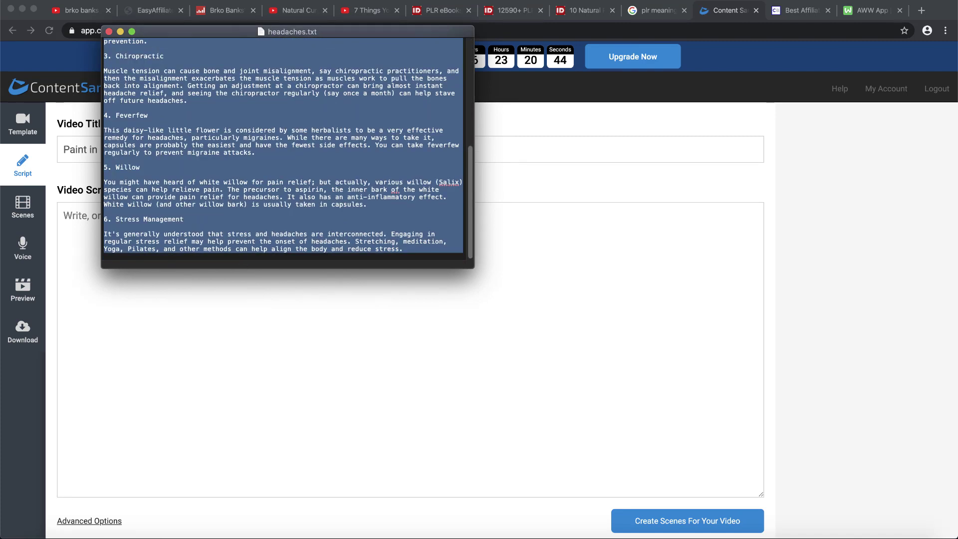
text(c)
click(112, 2)
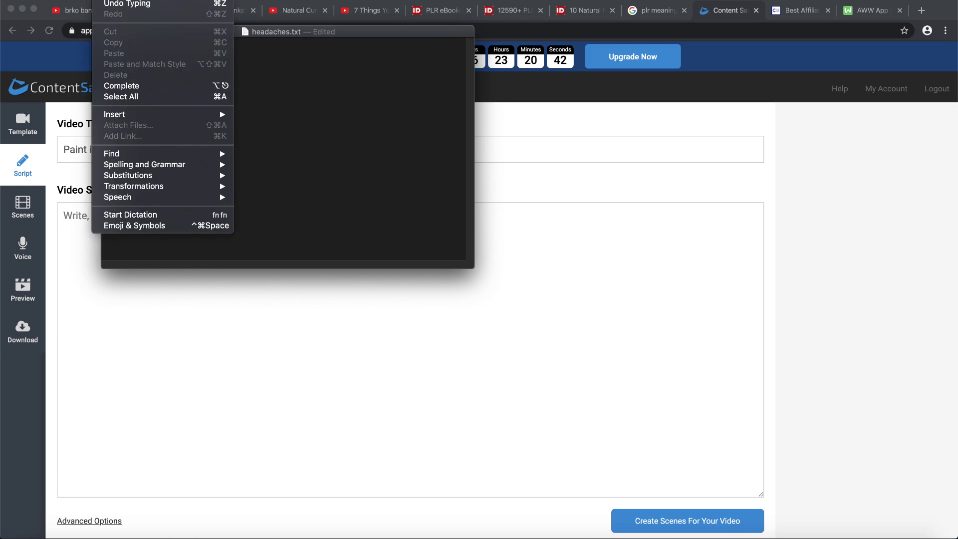
click(160, 6)
drag(232, 148, 211, 255)
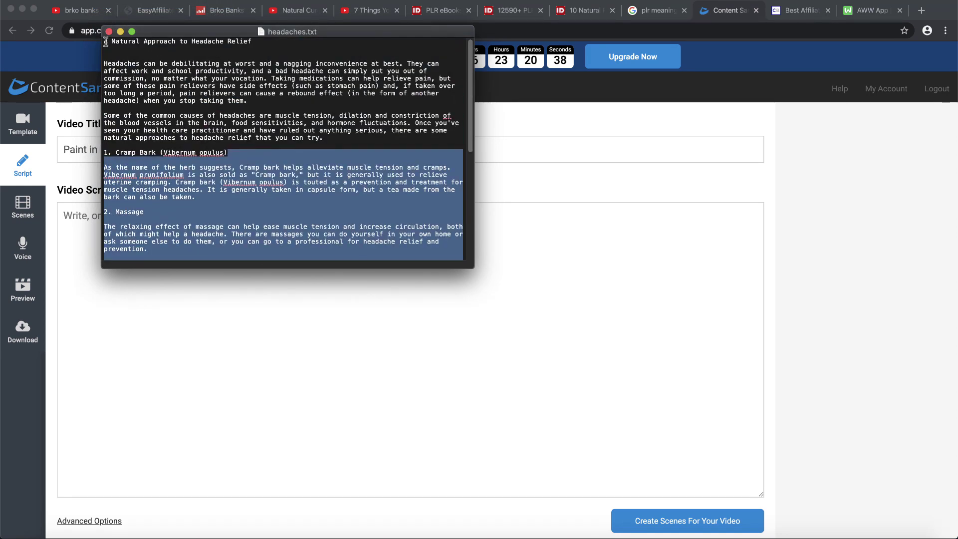
Copy the whole text of headaches.txt and paste it into the video script
drag(105, 41, 188, 324)
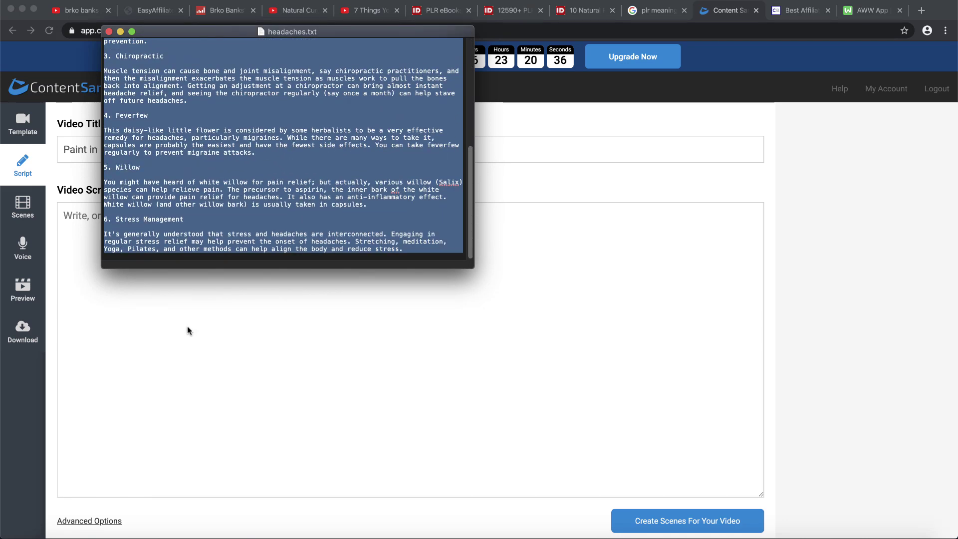
key(super+c)
click(187, 326)
key(super+v)
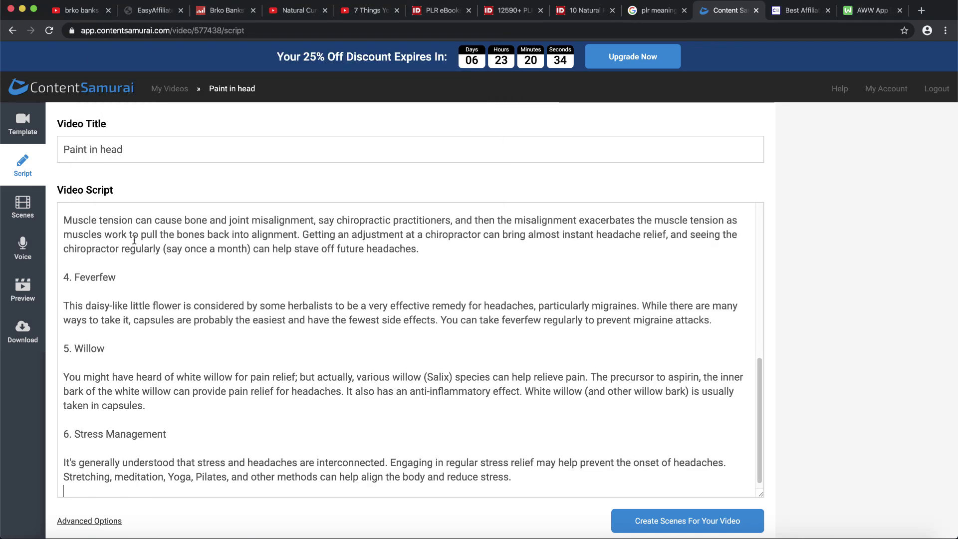
Review the pasted headache article from start to end and create the video's scenes from it
scroll(250, 299, up, 5)
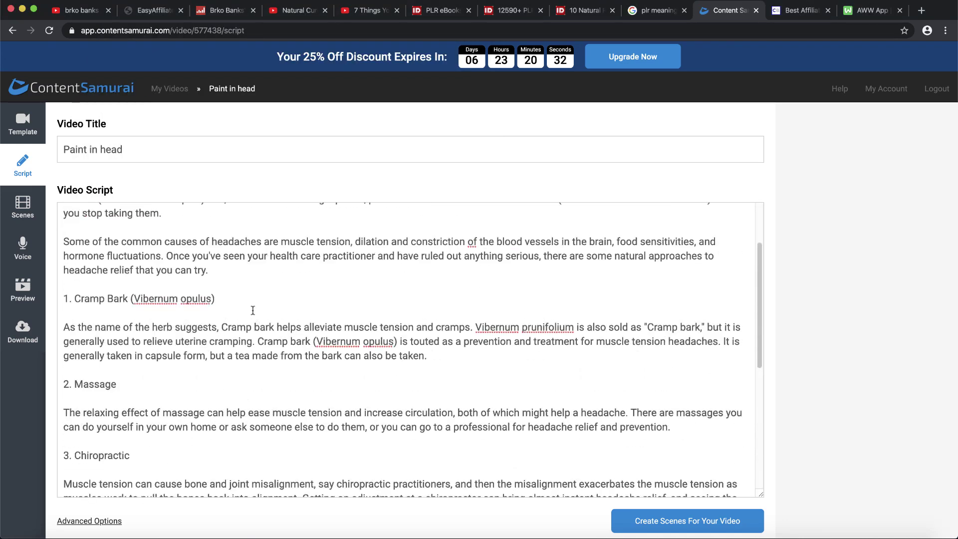
scroll(253, 311, up, 3)
drag(78, 190, 123, 189)
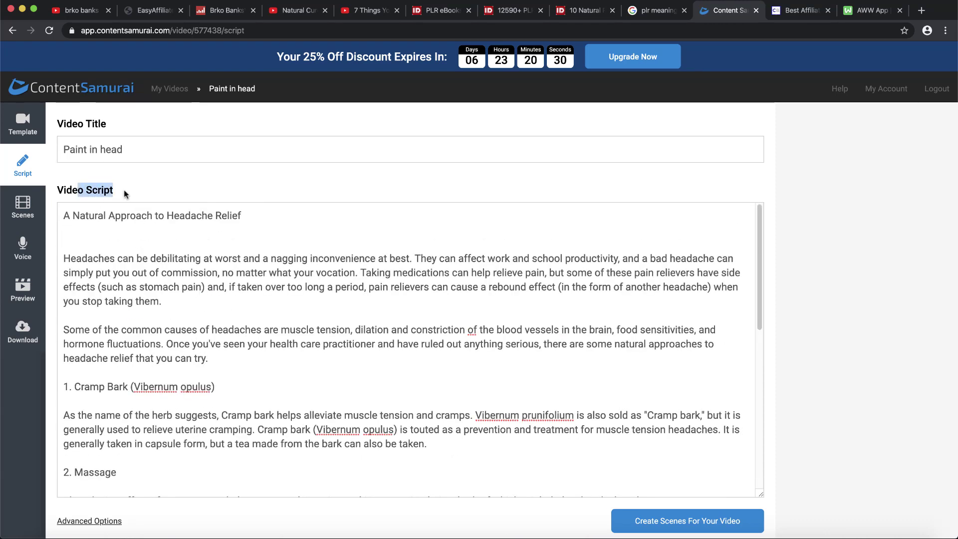
click(124, 190)
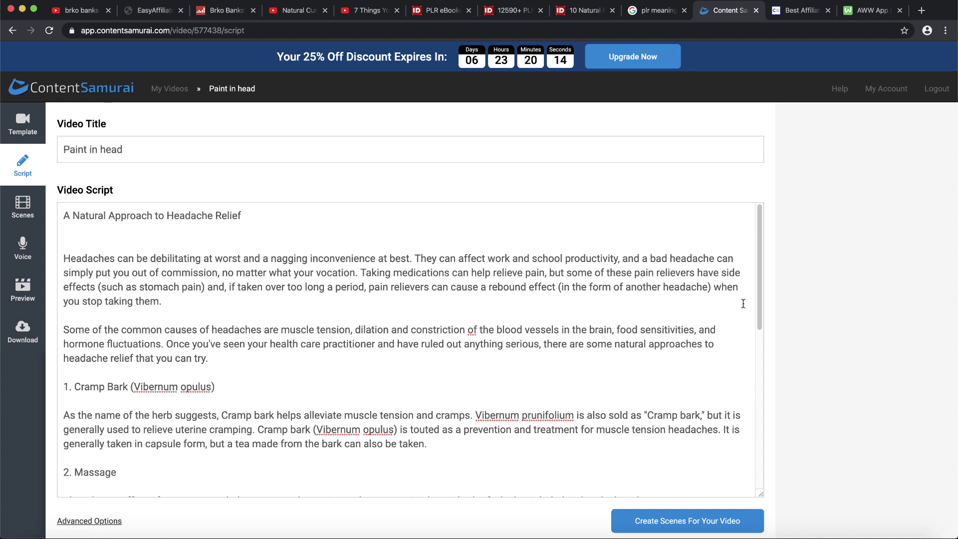
scroll(632, 307, down, 4)
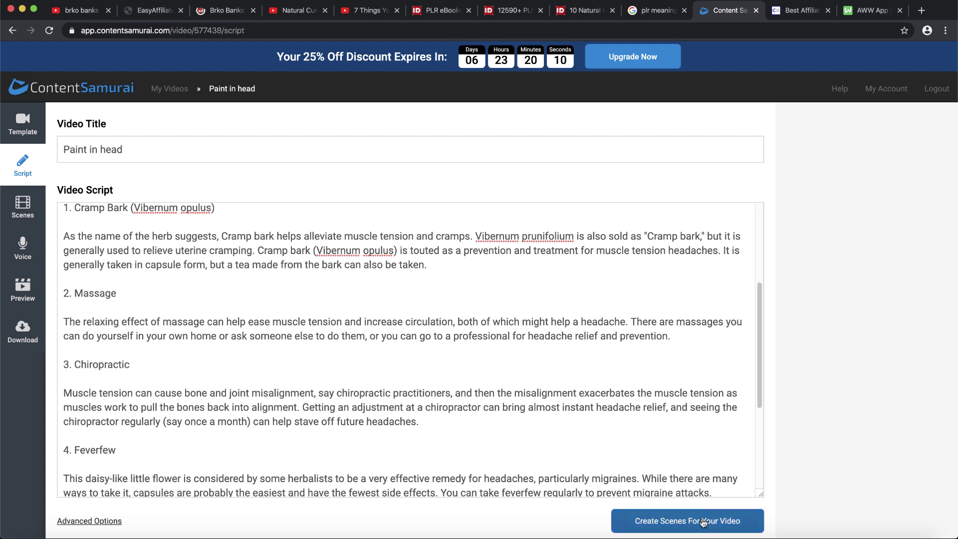
scroll(604, 313, down, 4)
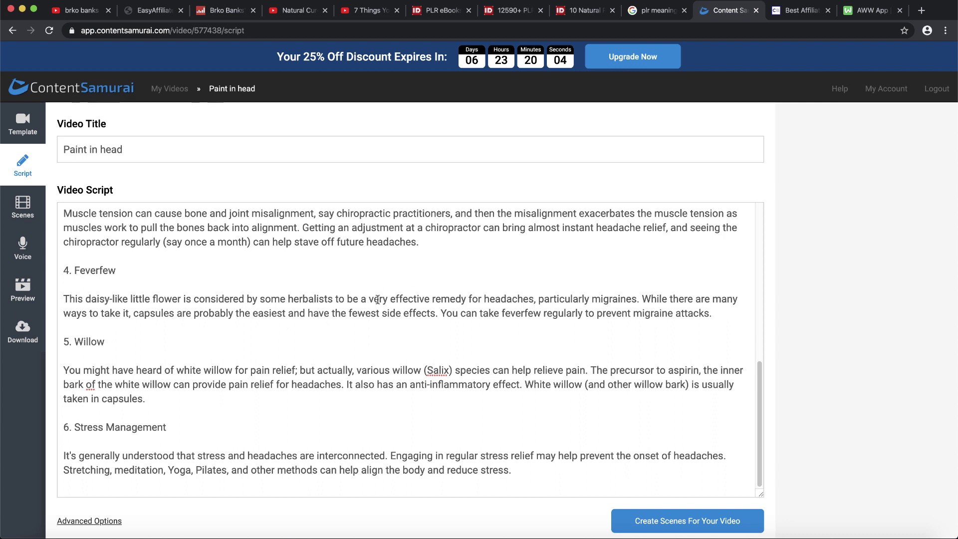
click(669, 520)
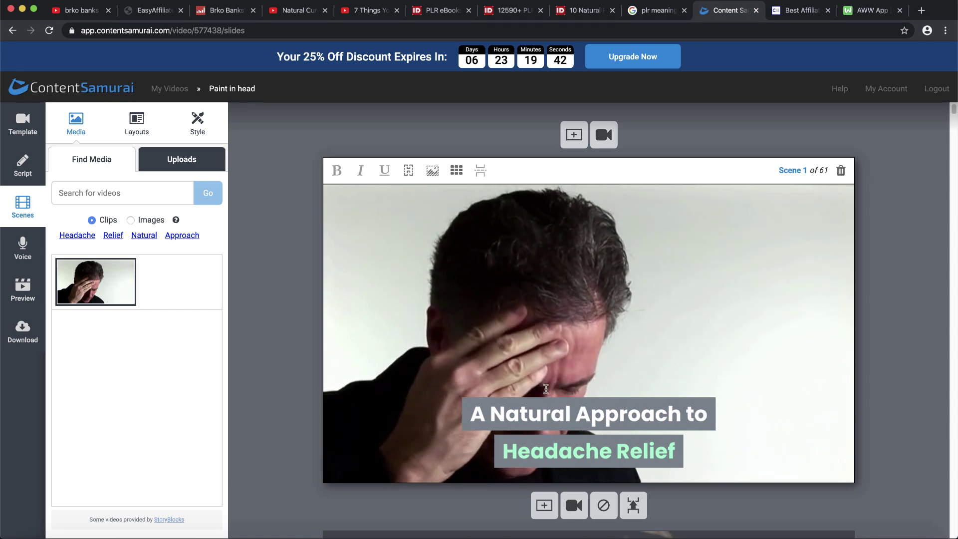
Highlight the title line "A Natural Approach to Headache Relief" in headaches.txt and return to the Content Samurai scenes
click(858, 523)
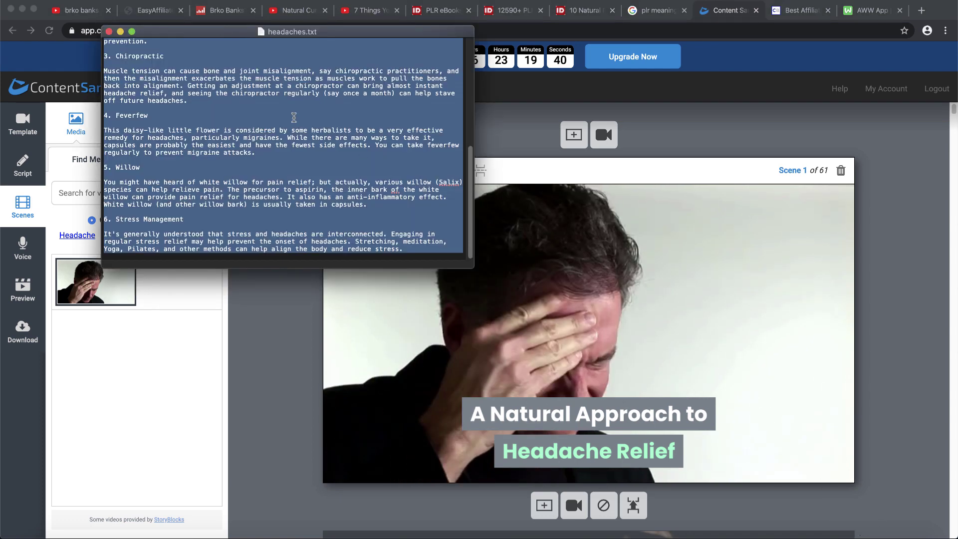
scroll(209, 100, up, 10)
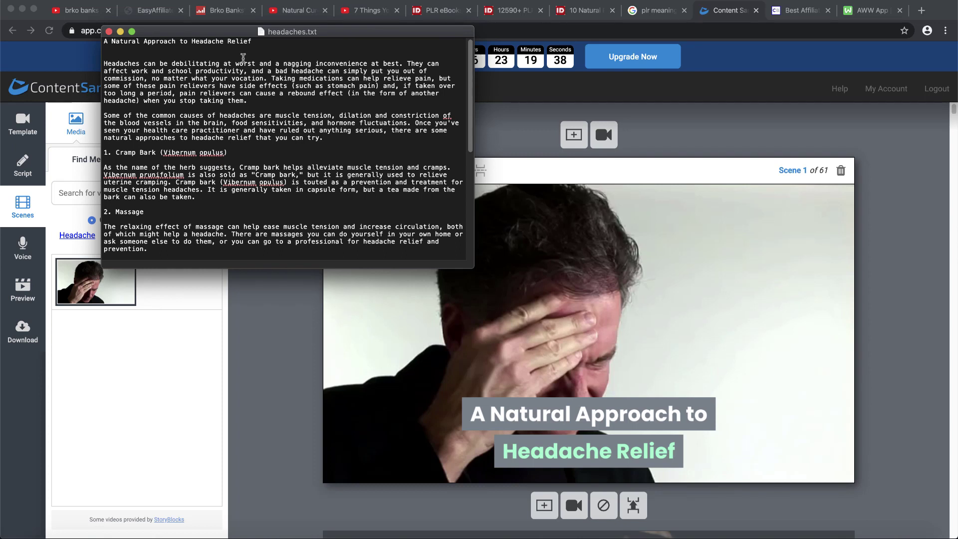
drag(243, 52, 35, 30)
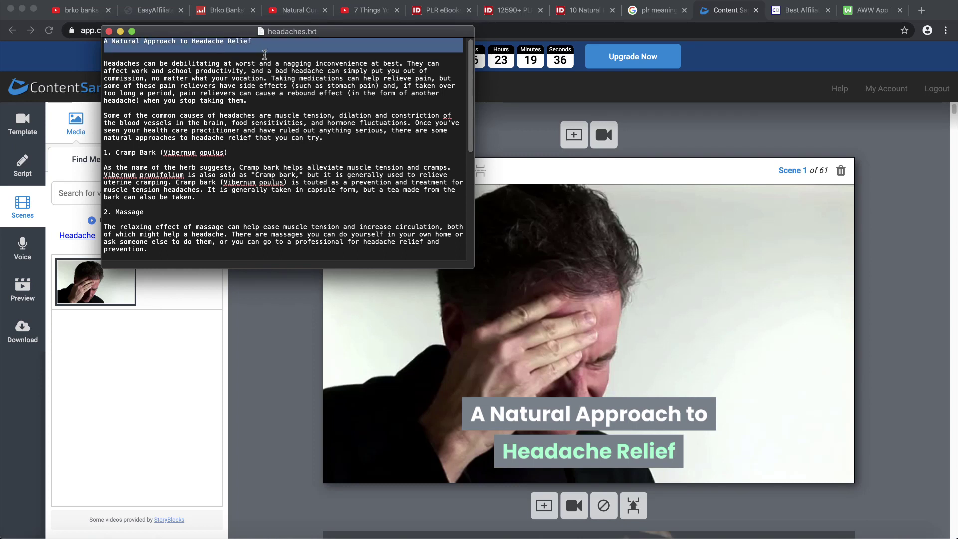
click(898, 452)
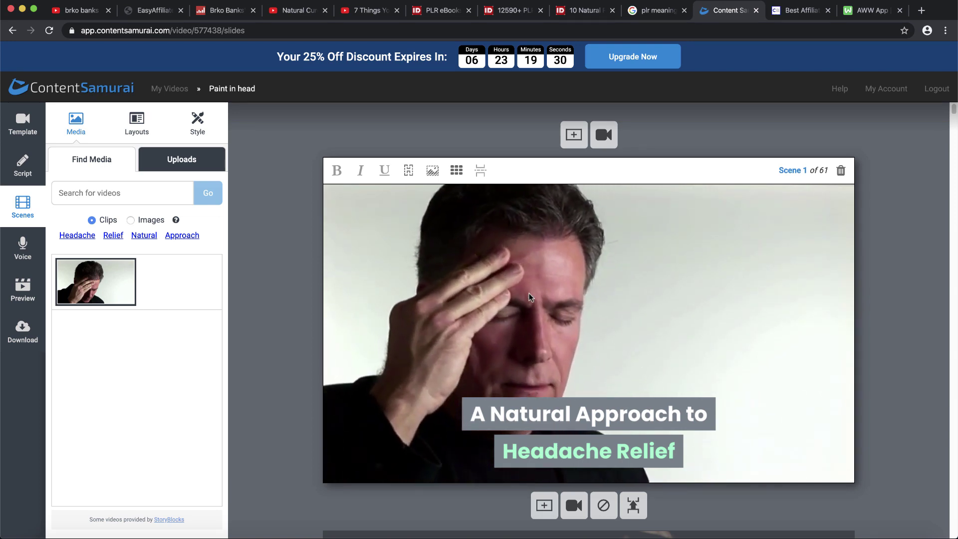
Examine the captions and background media of scenes 1 to 5
scroll(544, 292, down, 1)
scroll(547, 290, down, 7)
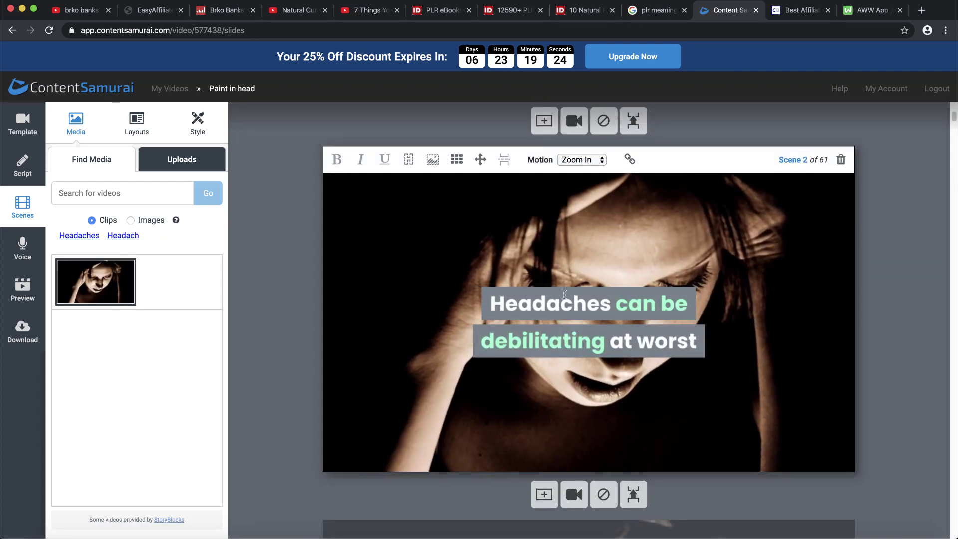
scroll(562, 295, down, 5)
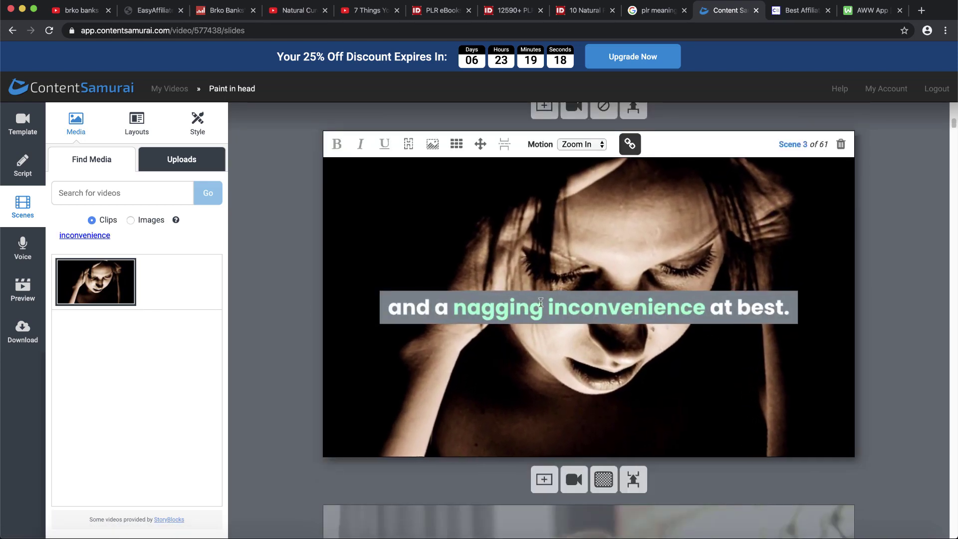
scroll(541, 302, down, 10)
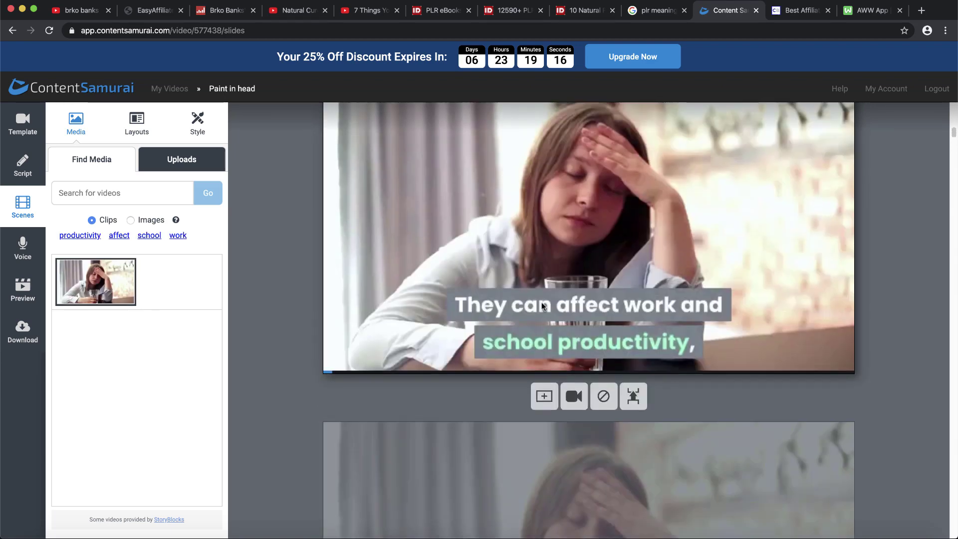
scroll(542, 306, down, 1)
scroll(541, 302, down, 3)
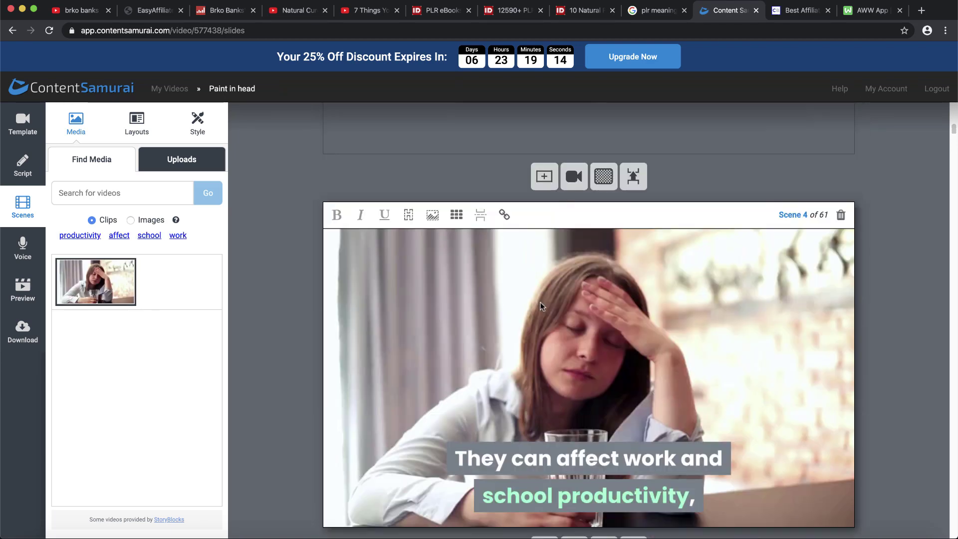
scroll(565, 301, down, 9)
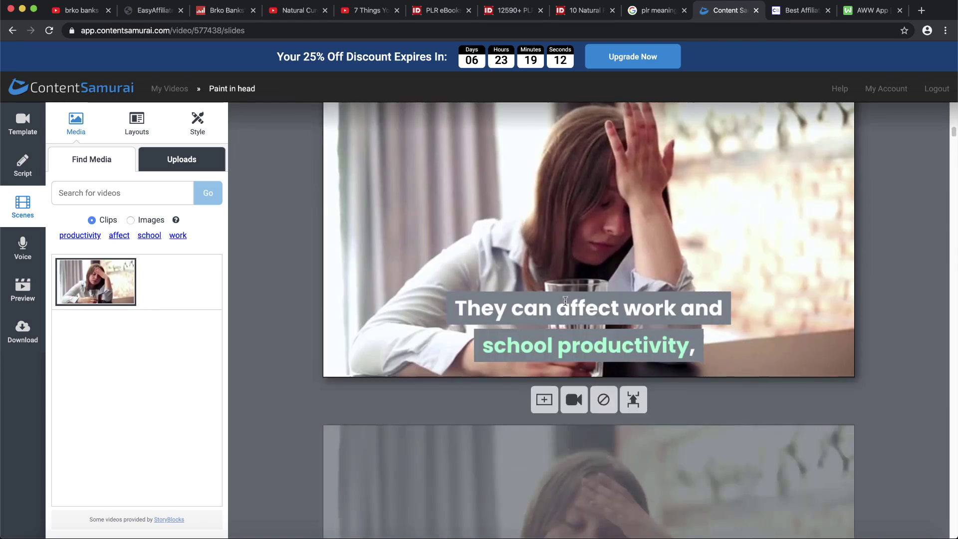
scroll(564, 298, down, 2)
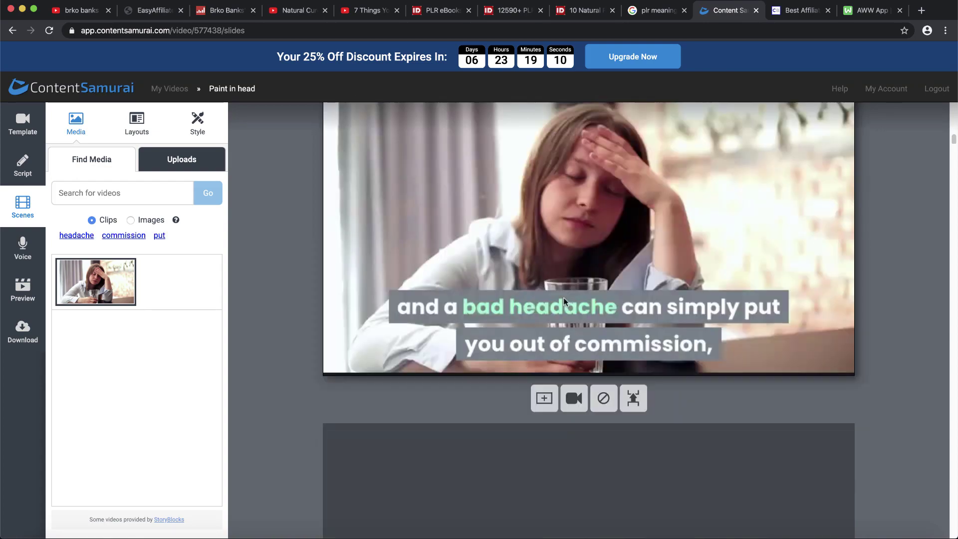
scroll(562, 298, up, 5)
scroll(562, 298, down, 4)
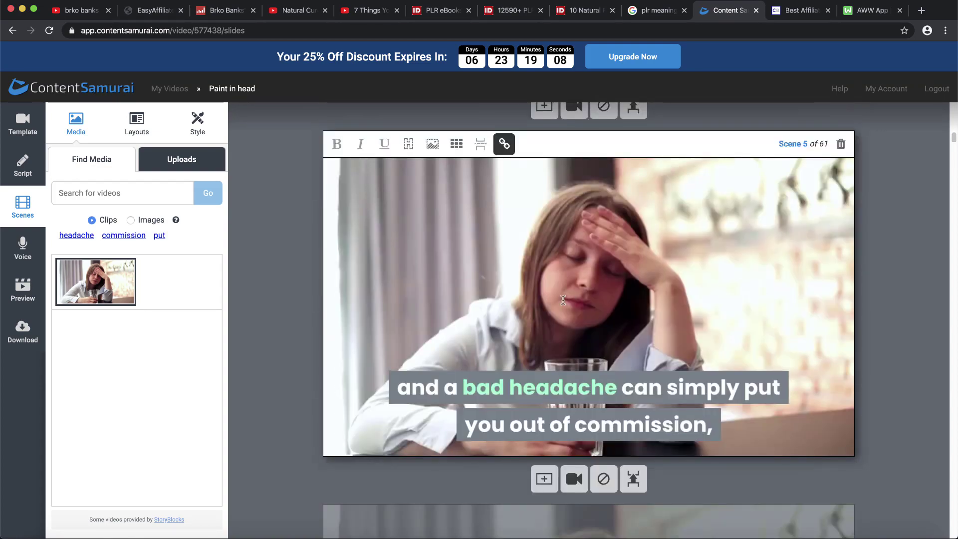
scroll(593, 283, up, 8)
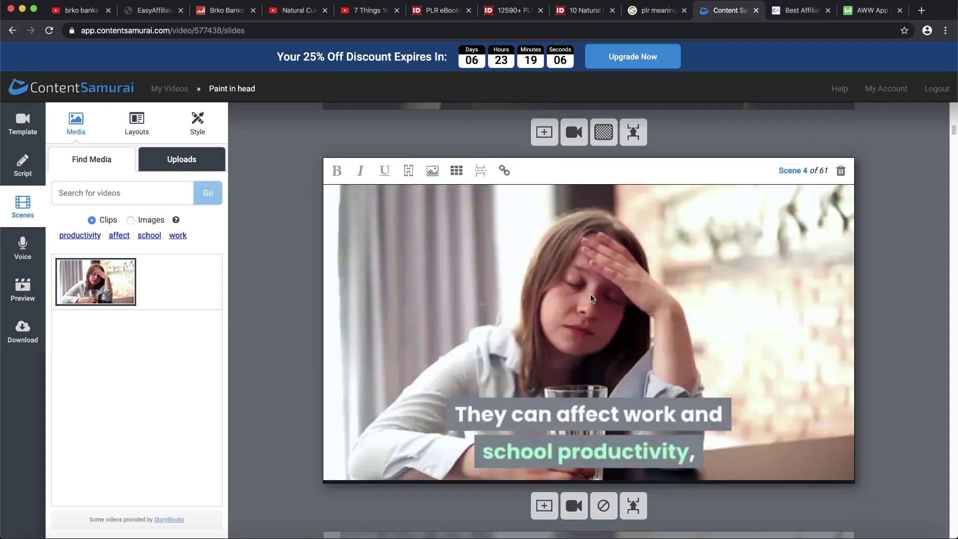
scroll(590, 298, down, 8)
scroll(449, 285, up, 1)
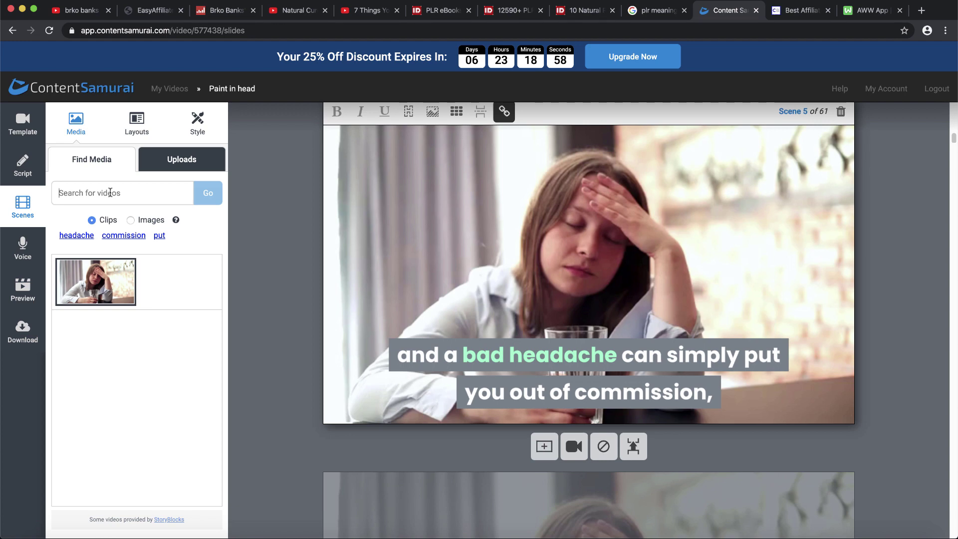
Search the video clips for "happy" and replace scene 5's background with the clip of the older couple embracing by the harbour
text(hp)
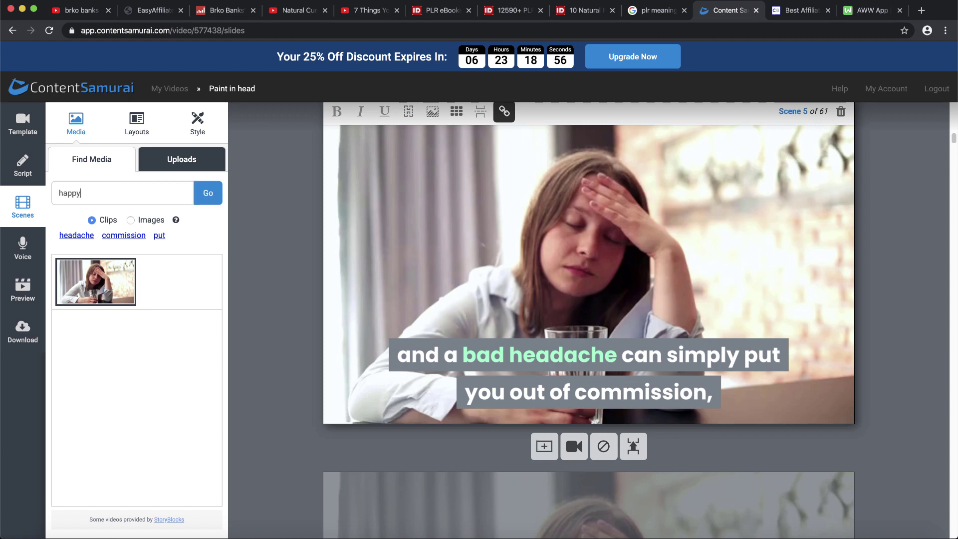
click(209, 194)
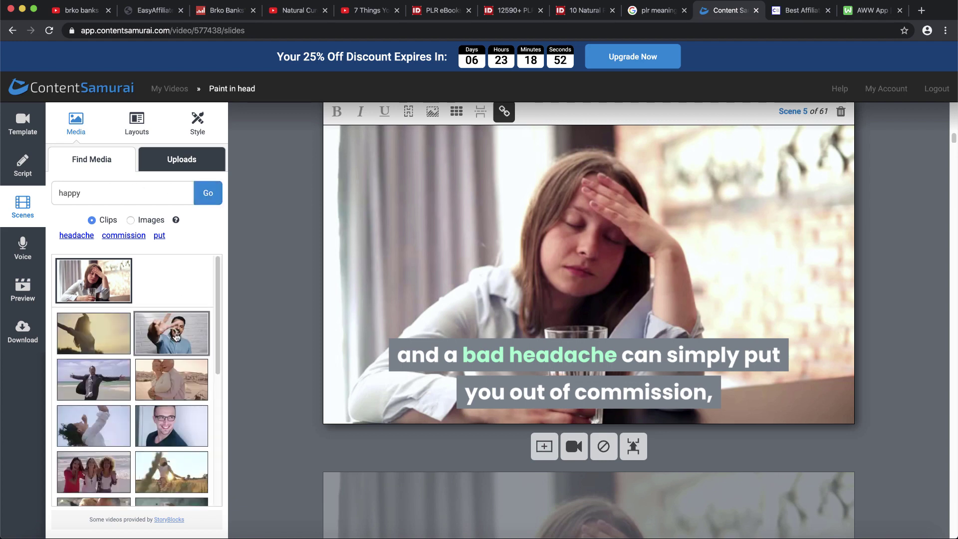
drag(219, 330, 203, 513)
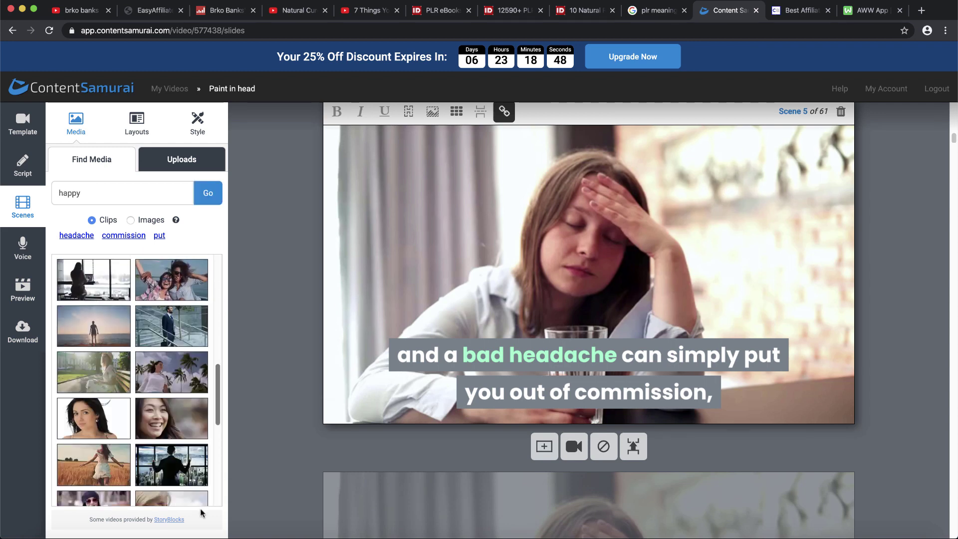
scroll(203, 509, up, 10)
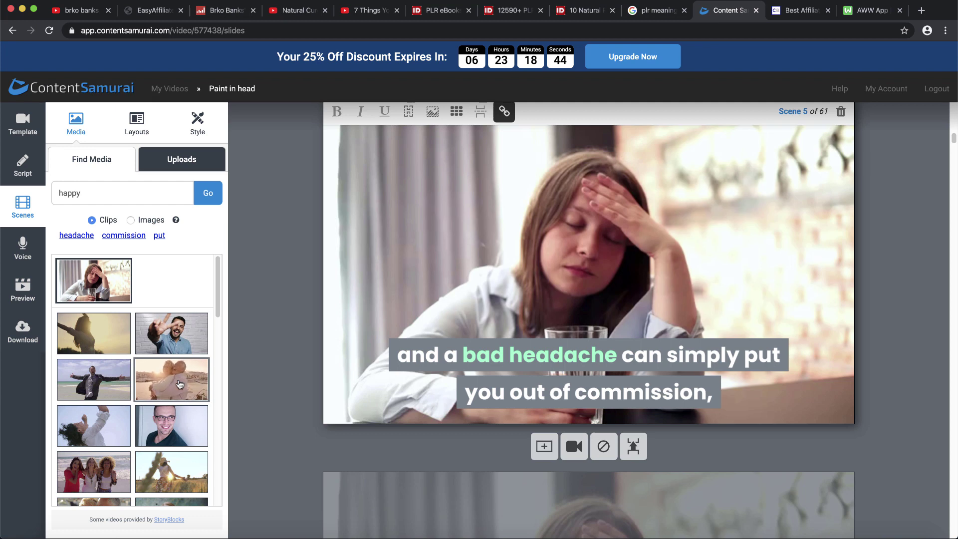
click(179, 384)
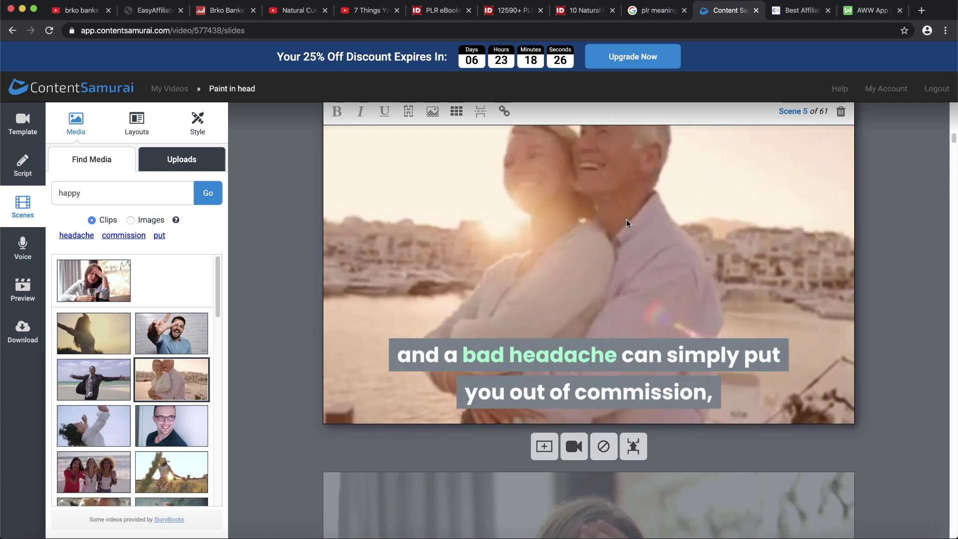
Look through scenes 6 and 7 and highlight part of the caption's first line in scene 7
scroll(627, 223, down, 2)
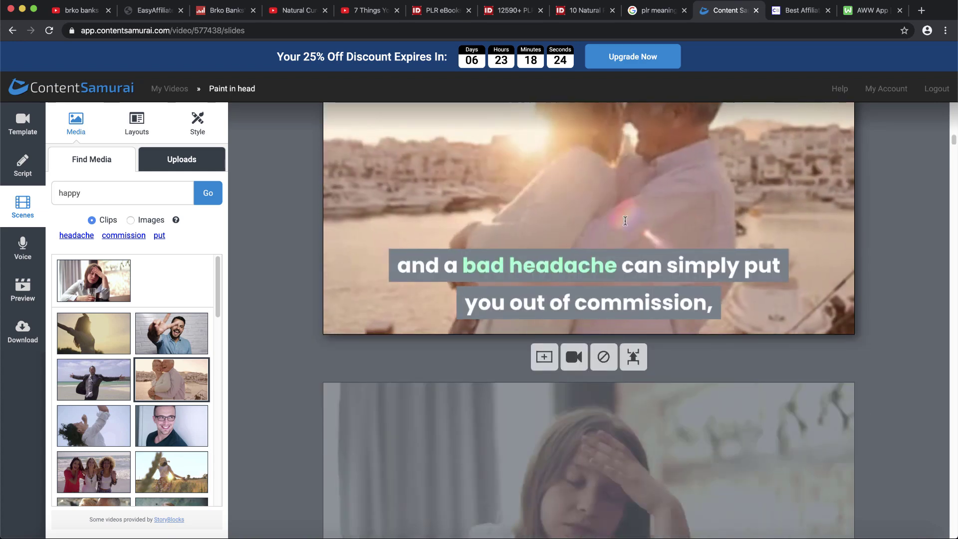
click(622, 221)
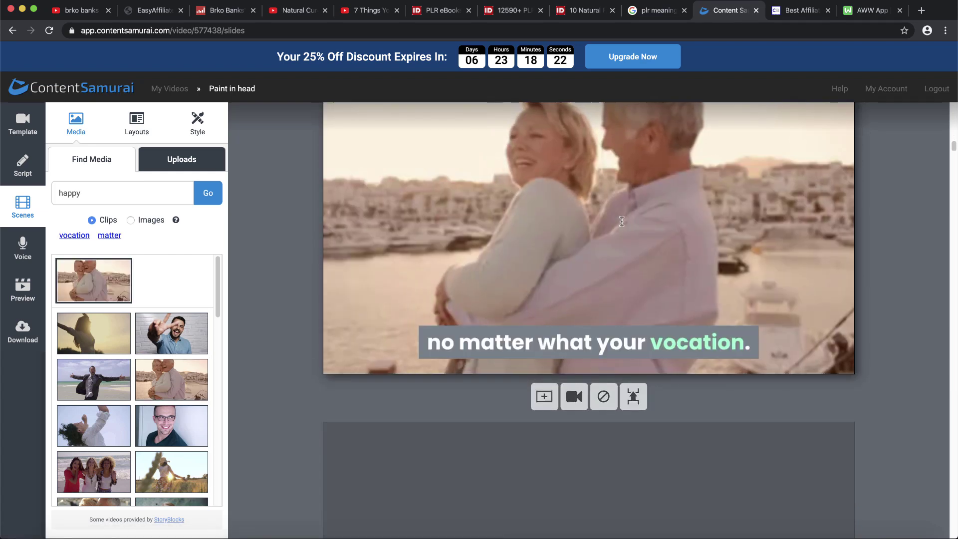
scroll(619, 225, down, 6)
click(619, 225)
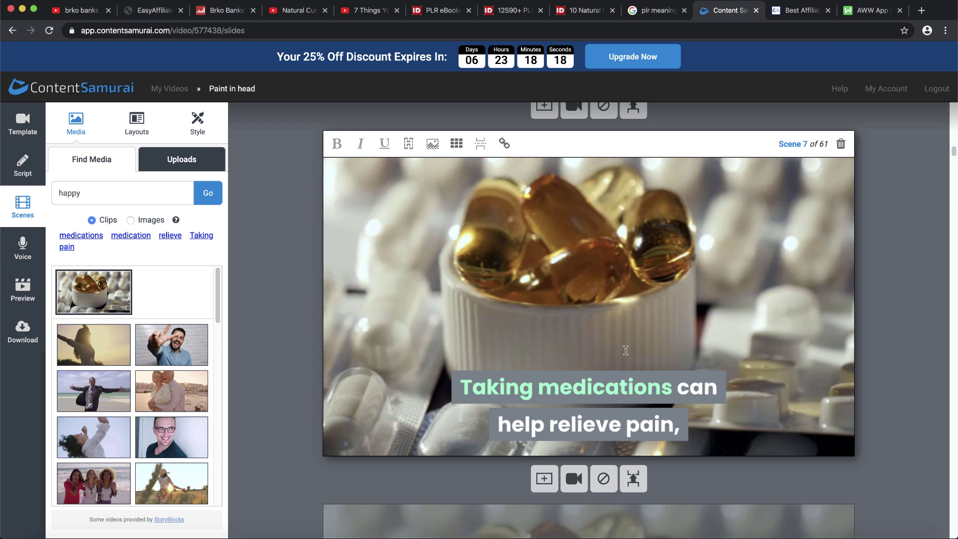
drag(554, 395, 703, 394)
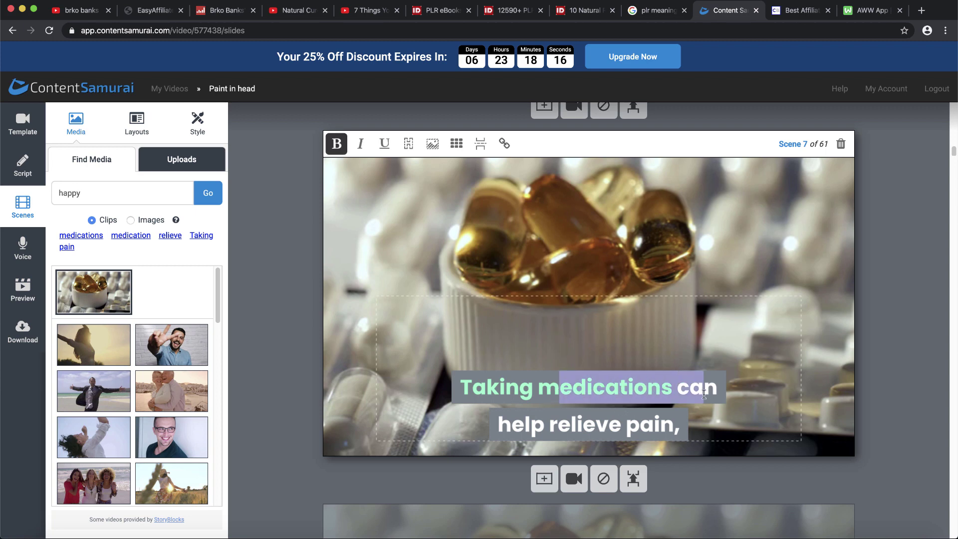
Search the video clips for "sad" and replace scene 8's background with the close-up of the worried dark-haired woman
click(704, 394)
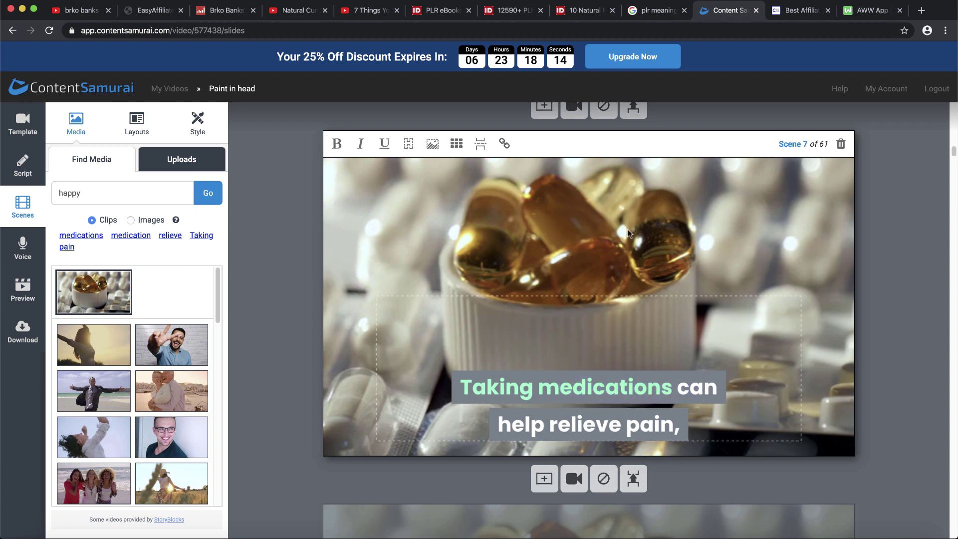
scroll(671, 244, down, 10)
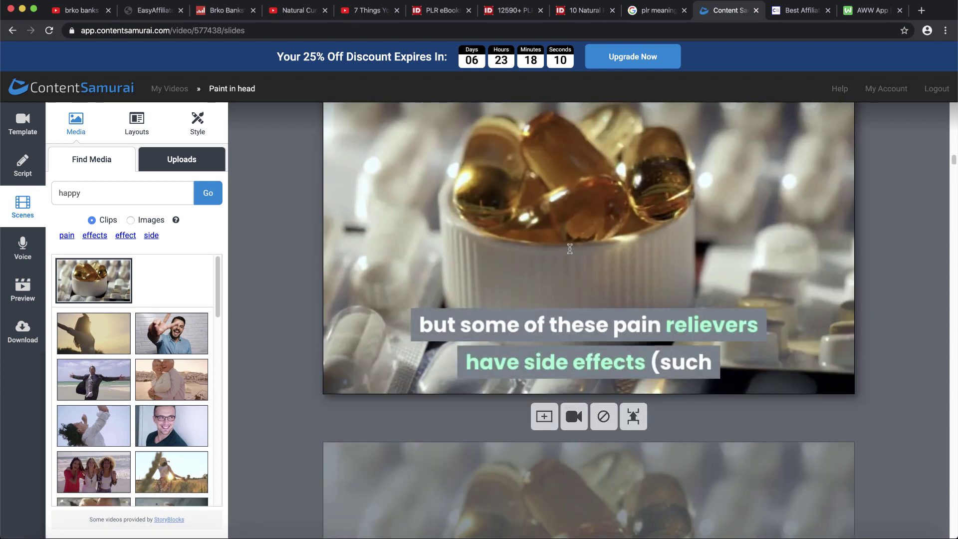
double_click(120, 194)
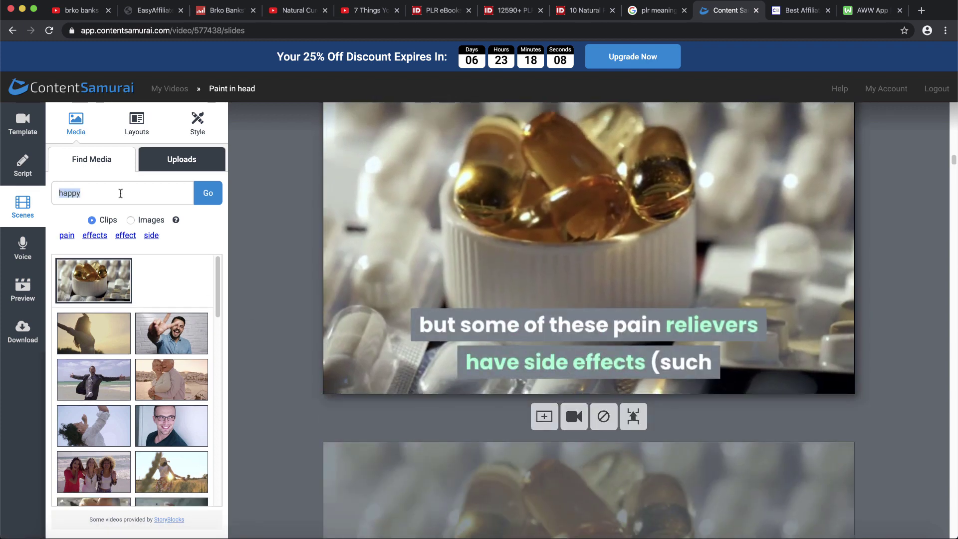
text(sad)
key(Return)
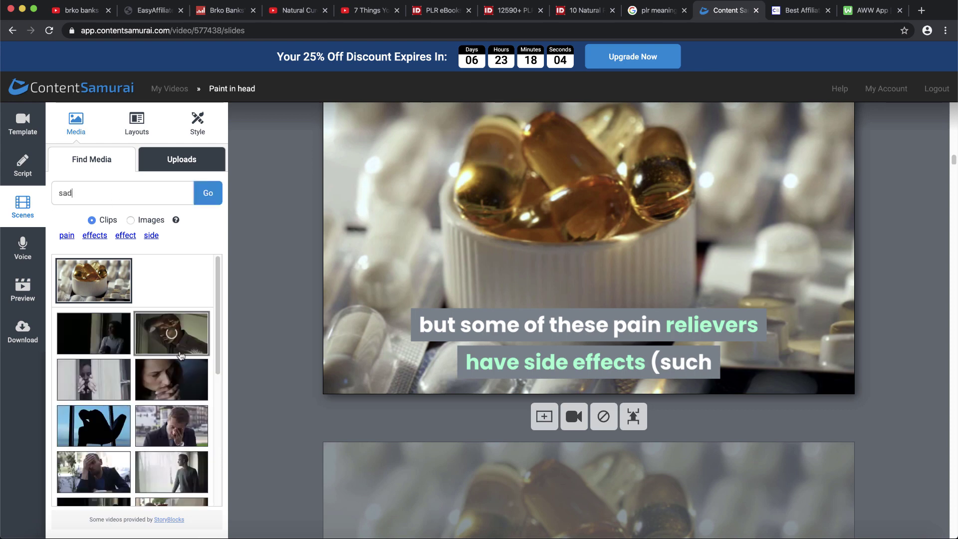
click(174, 385)
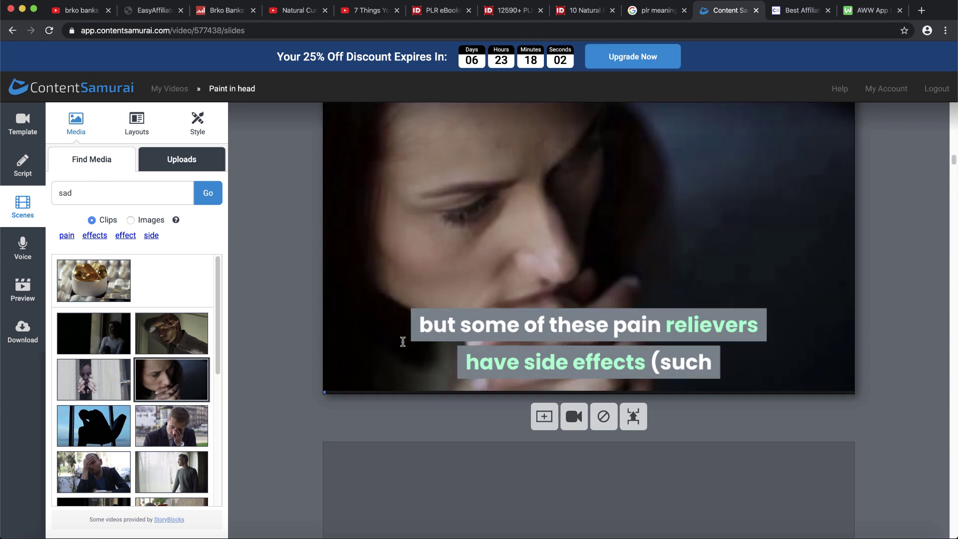
scroll(672, 300, up, 1)
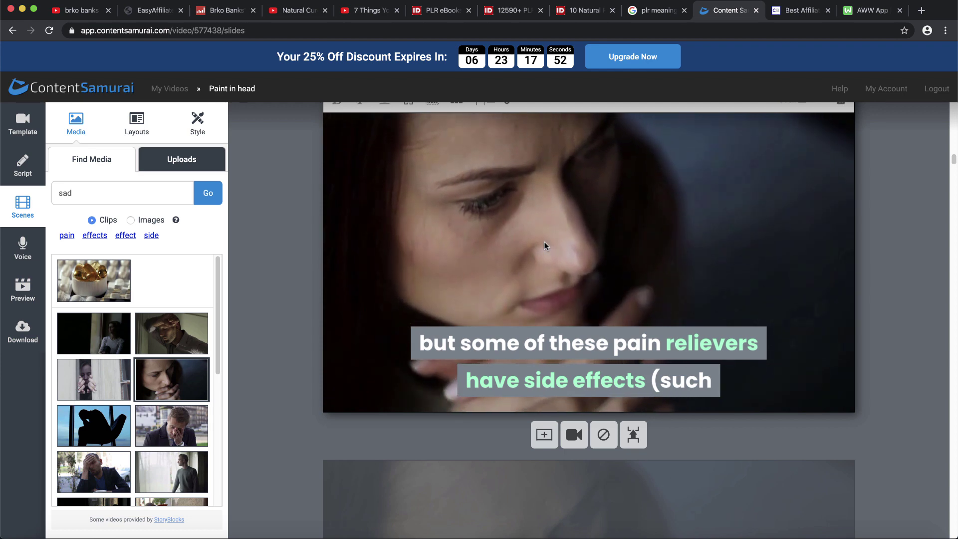
Try the option to record a voice track for the video and block the site's microphone access
click(23, 244)
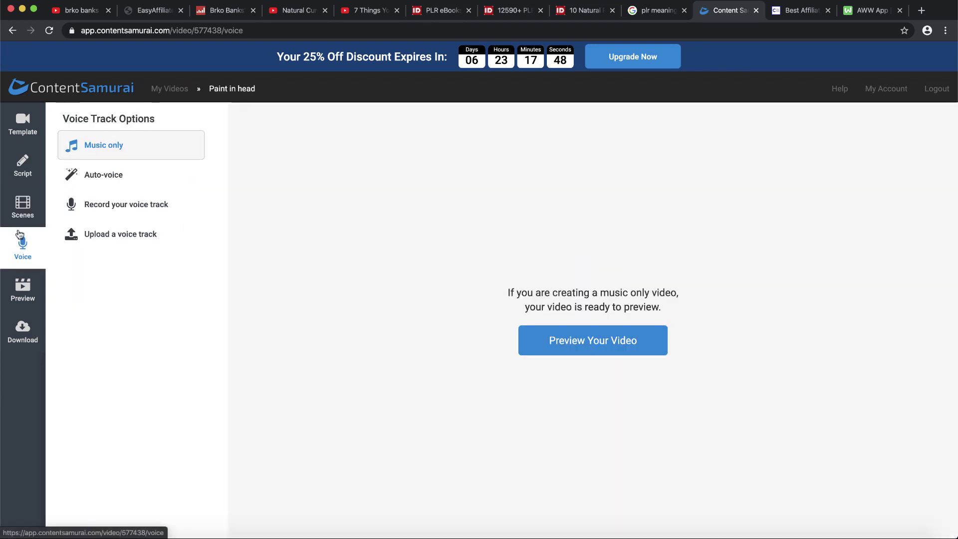
click(22, 207)
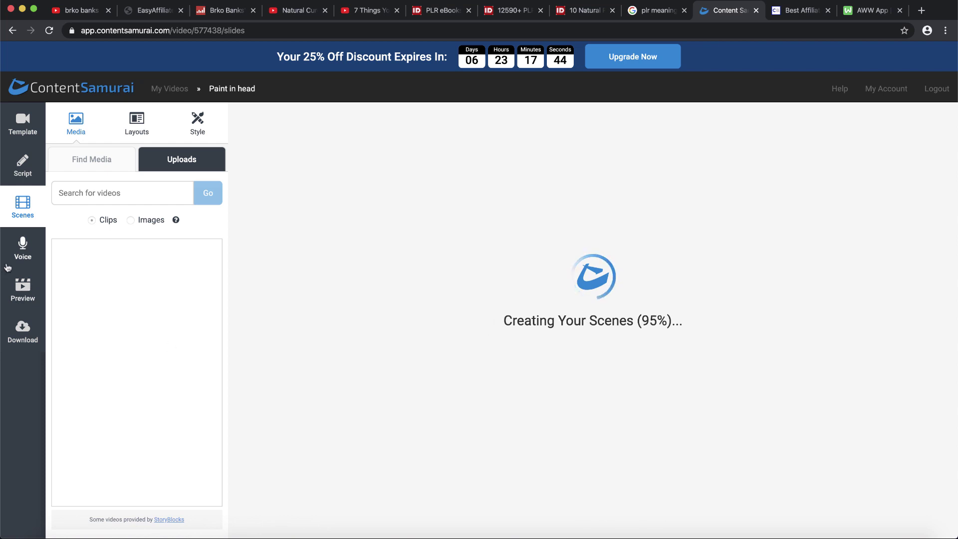
click(7, 267)
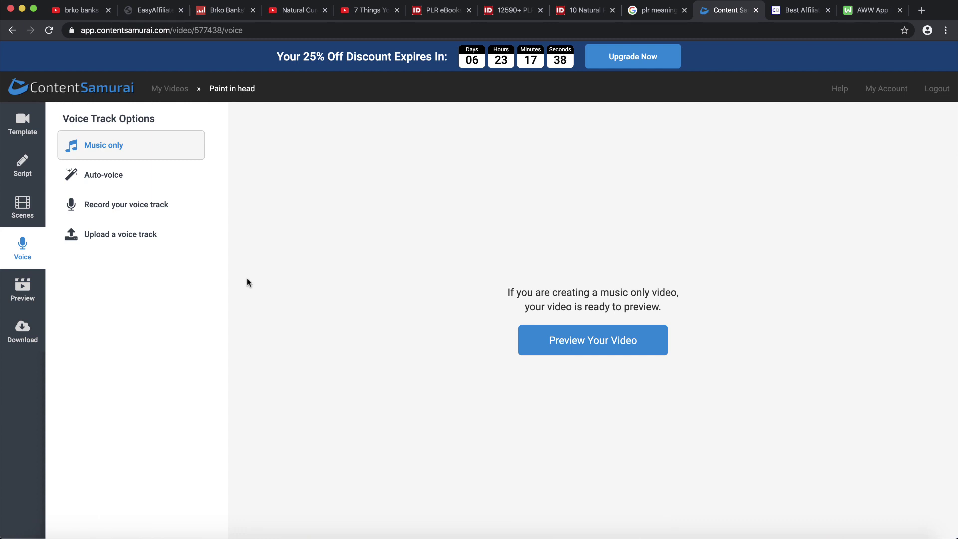
click(113, 205)
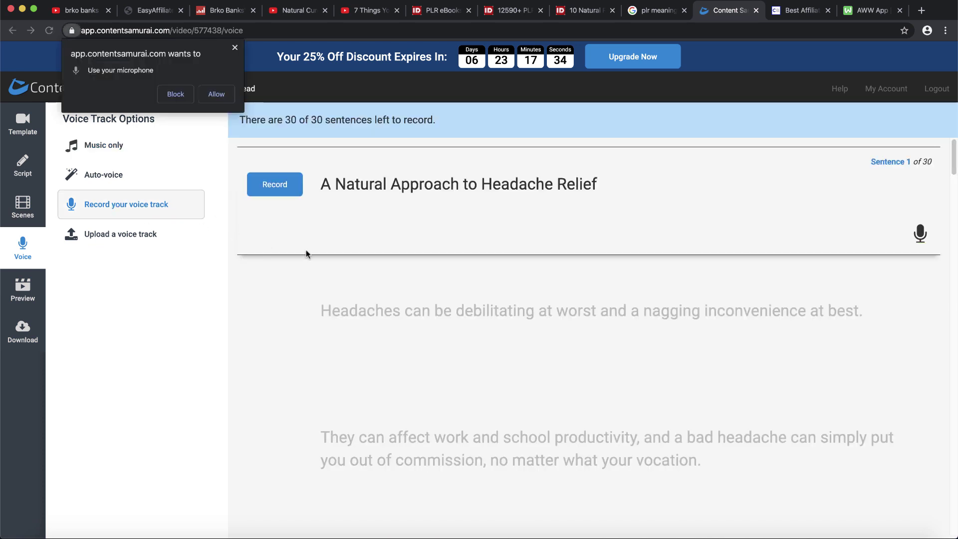
click(175, 94)
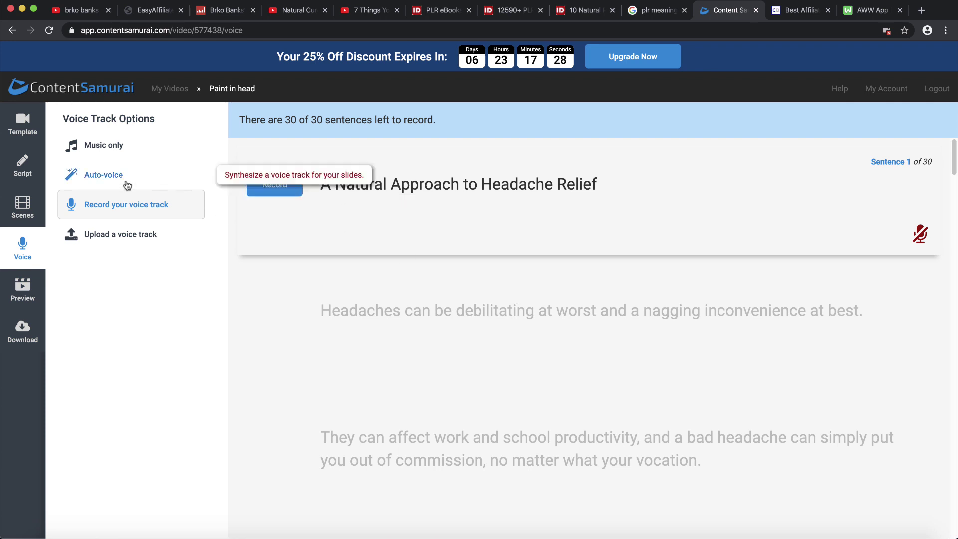
Set the voice track to Auto-voice with the USA voice Luke and generate the video preview
click(90, 180)
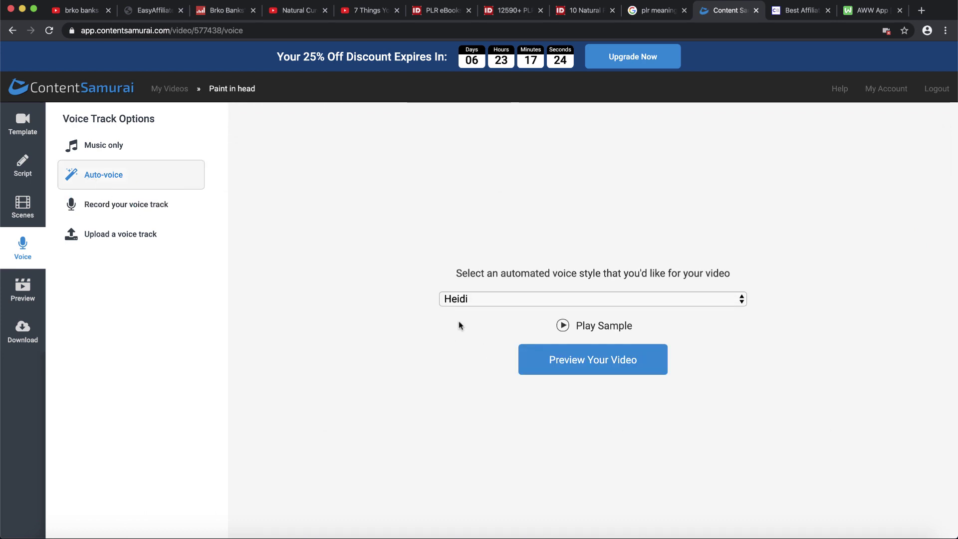
click(456, 299)
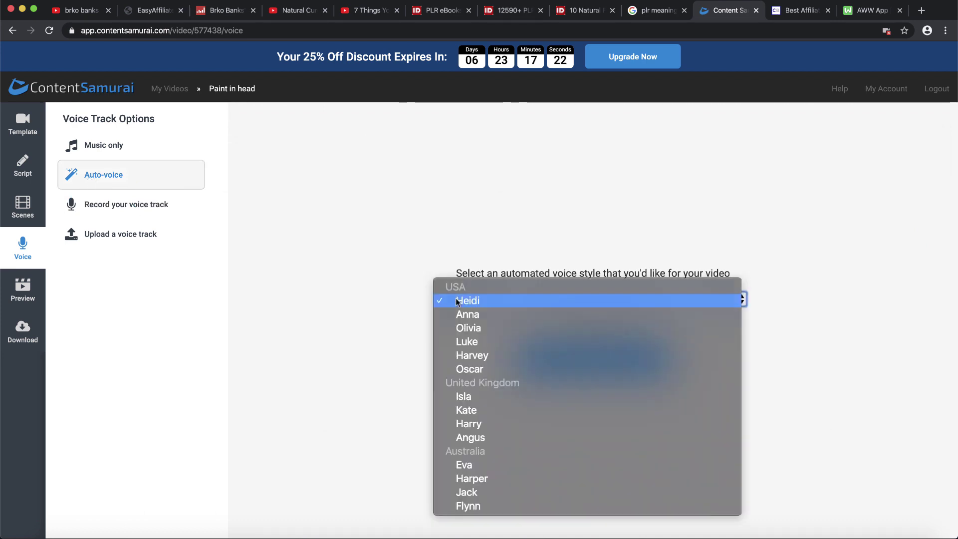
click(474, 342)
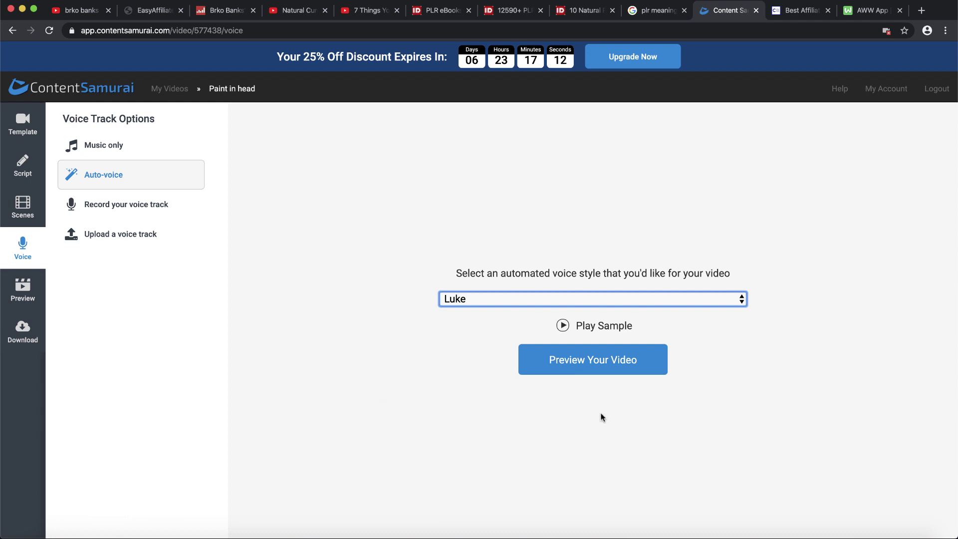
click(573, 368)
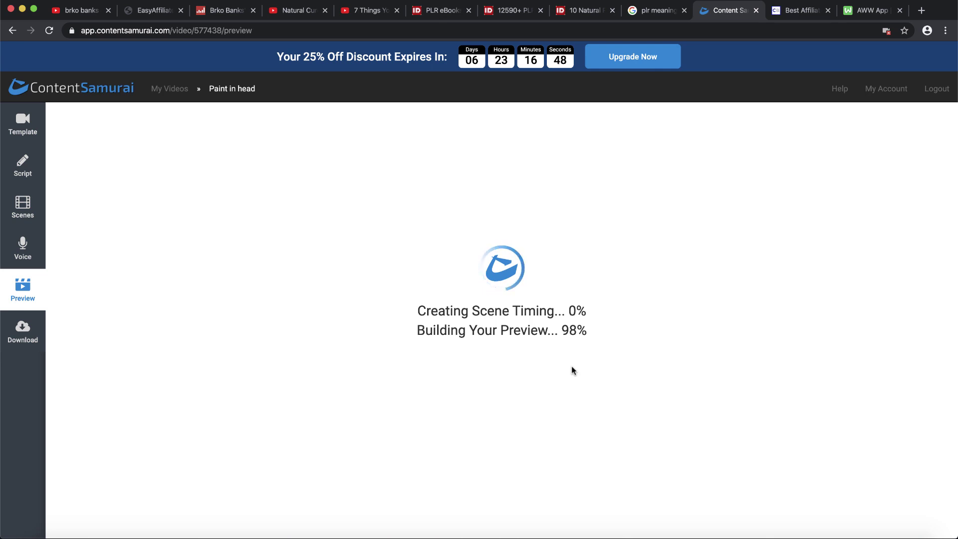
Review the Natural Cures YouTube channel and the title and views of its "7 Things You Can Do To Lose Weight Naturally" video
click(291, 11)
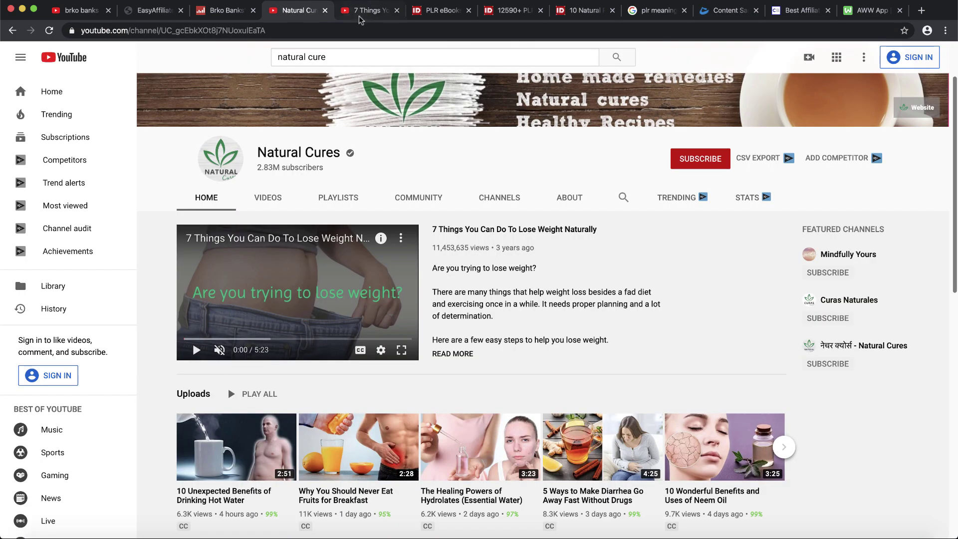
click(362, 11)
scroll(195, 315, down, 1)
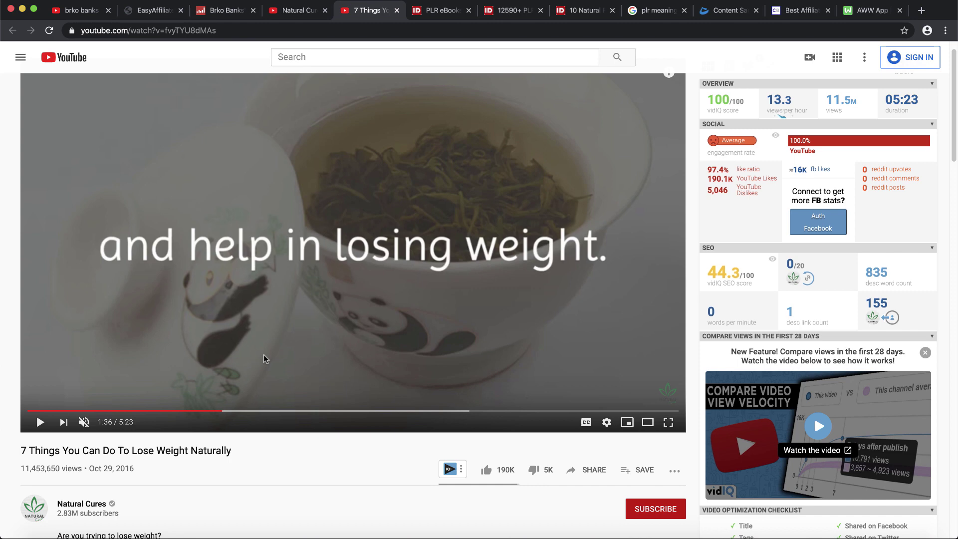
drag(246, 467, 130, 451)
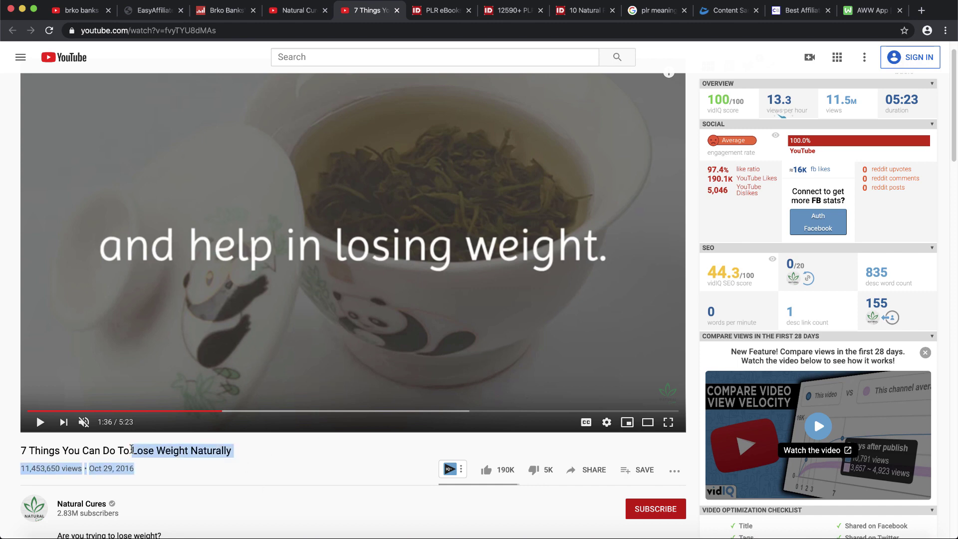
click(129, 450)
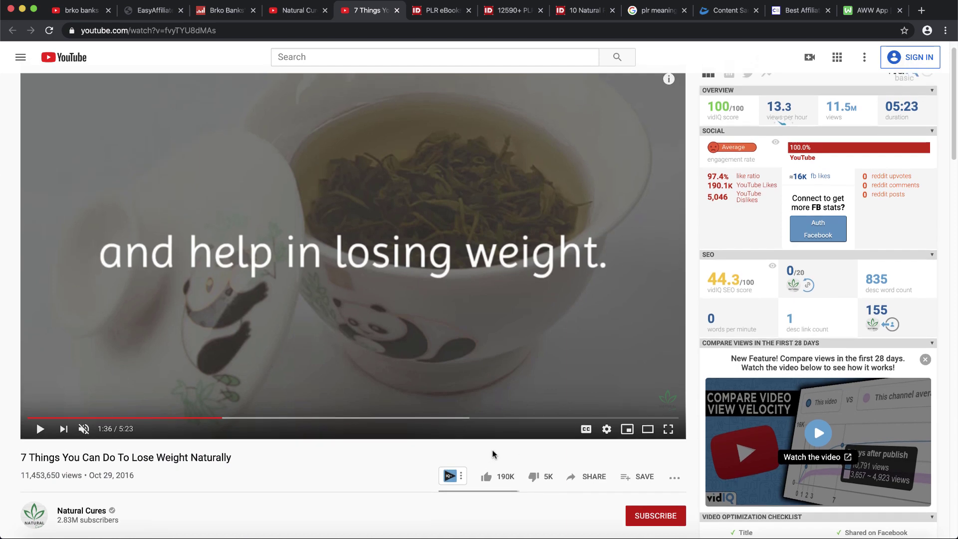
scroll(492, 455, up, 1)
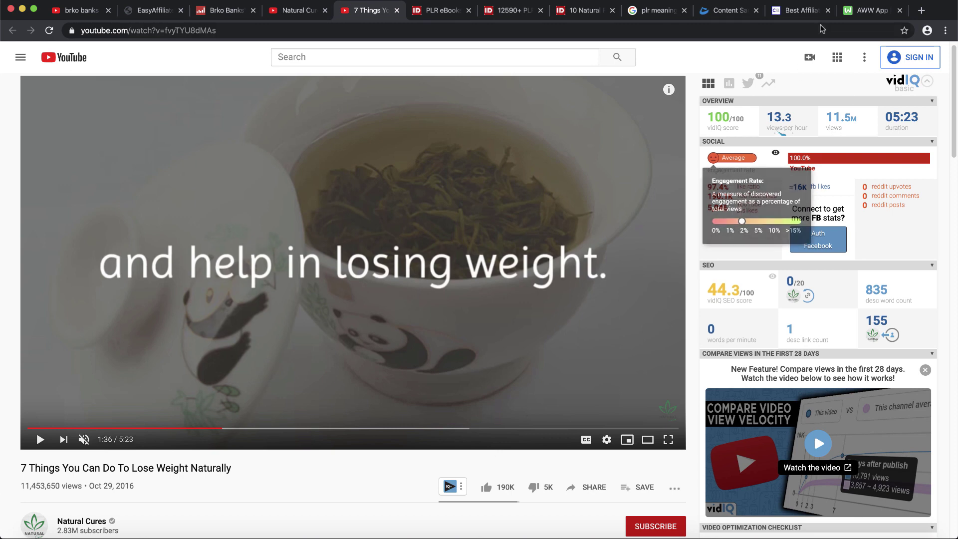
Return to the Content Samurai preview, play its opening scenes at a lower system volume, and pause at about 0:19
click(721, 12)
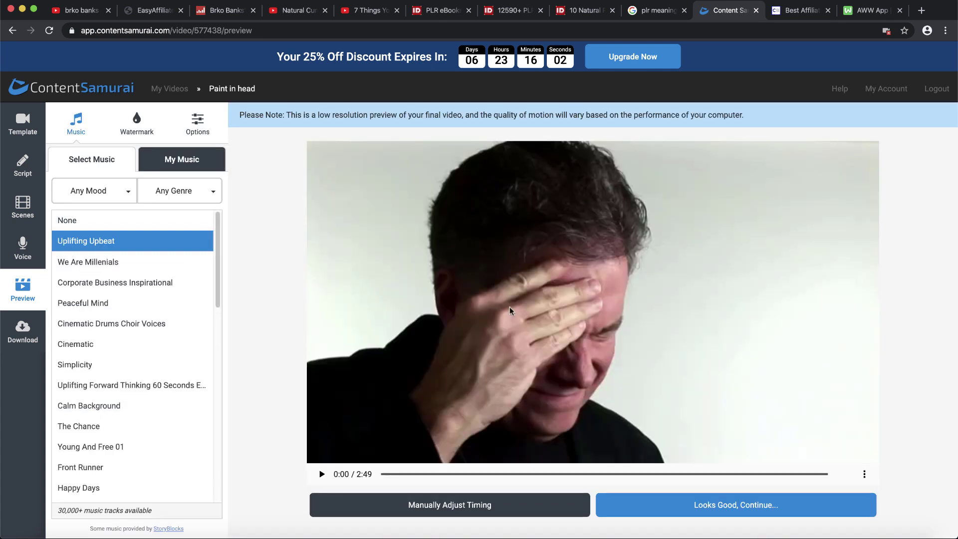
click(322, 474)
click(322, 474)
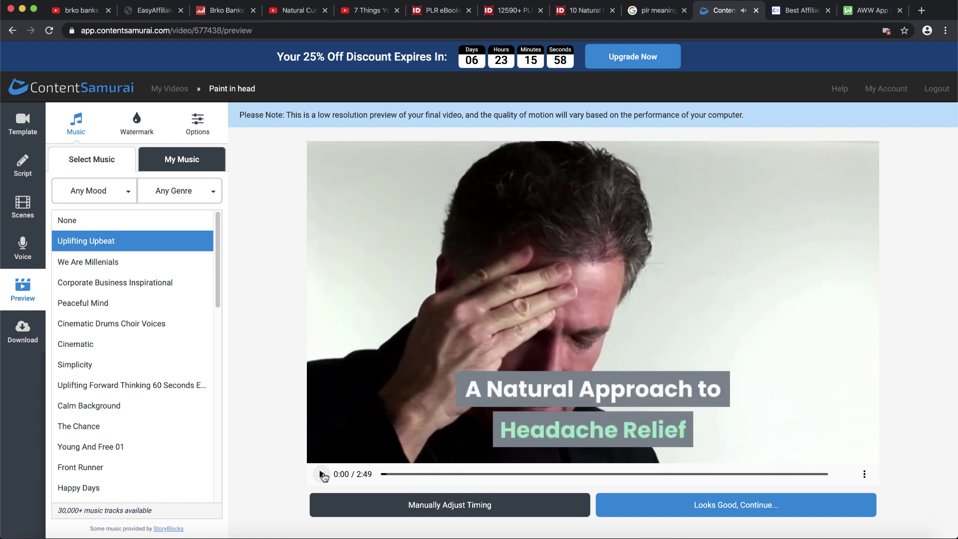
key(XF86AudioLowerVolume)
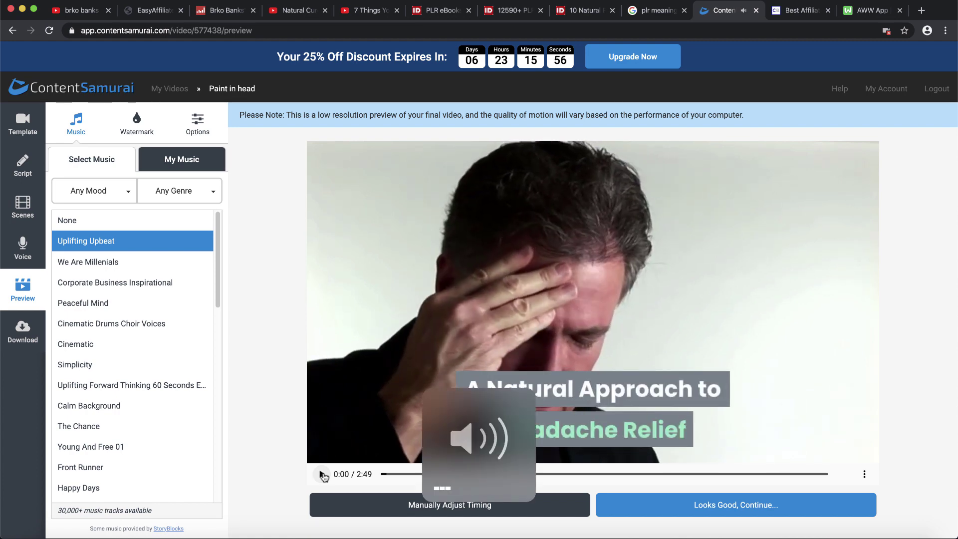
click(322, 474)
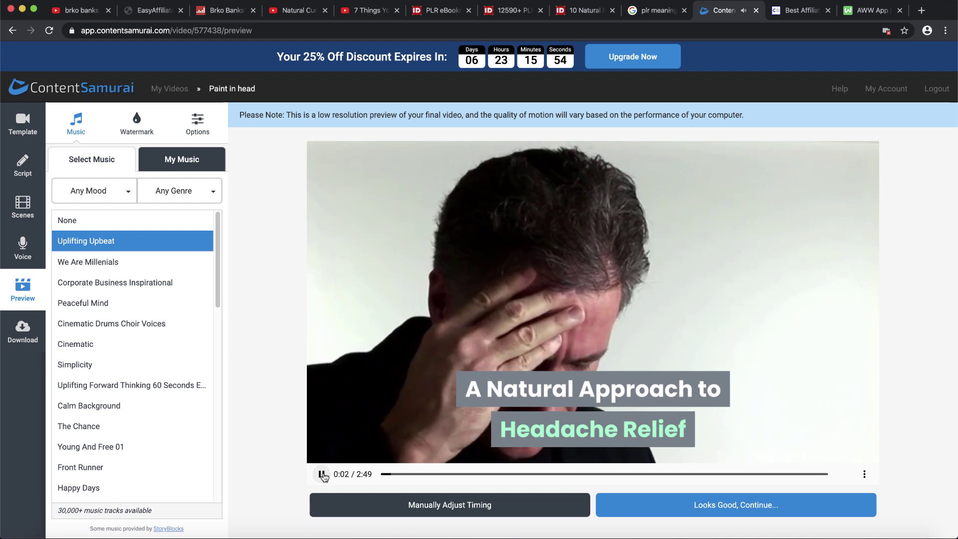
key(XF86AudioLowerVolume)
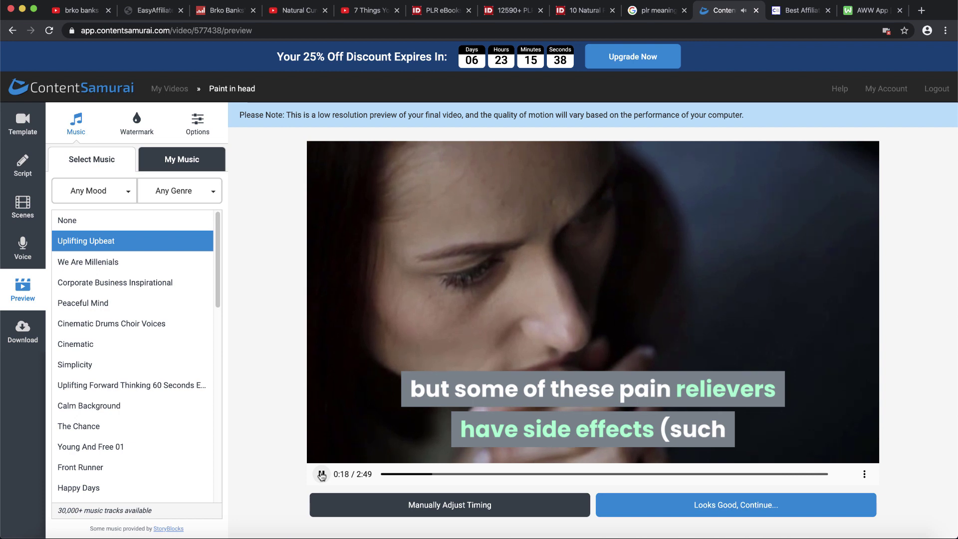
click(322, 474)
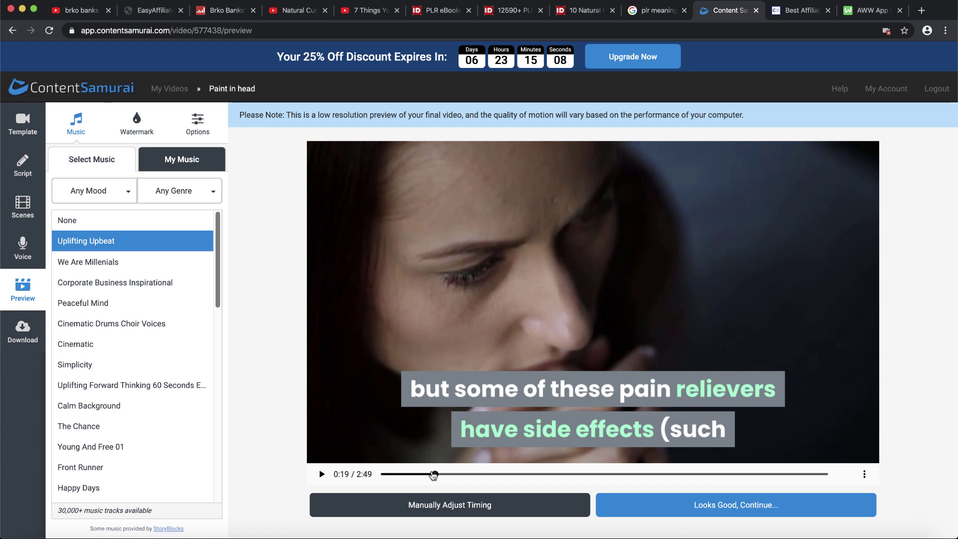
Rewind the preview to its start and jump ahead to 0:40 to inspect that scene
drag(433, 475, 383, 475)
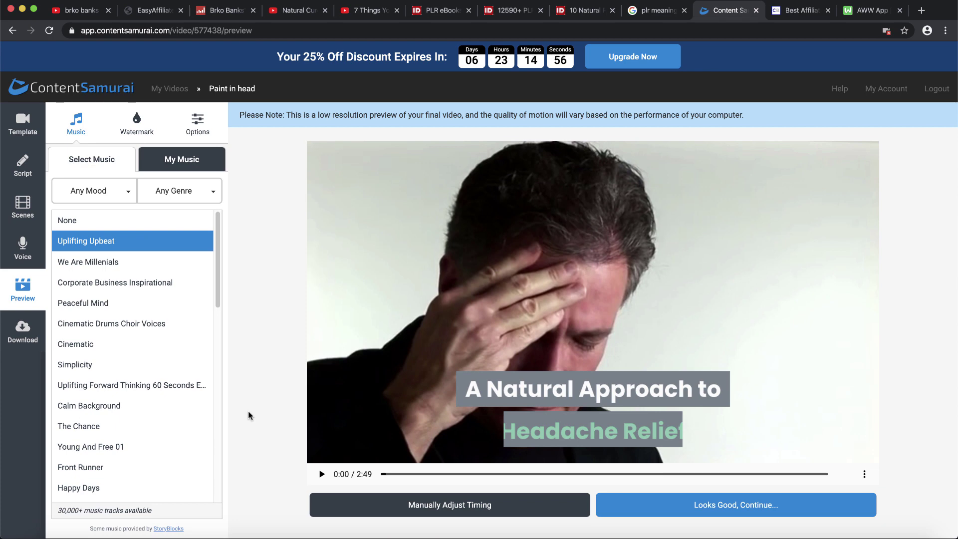
click(17, 329)
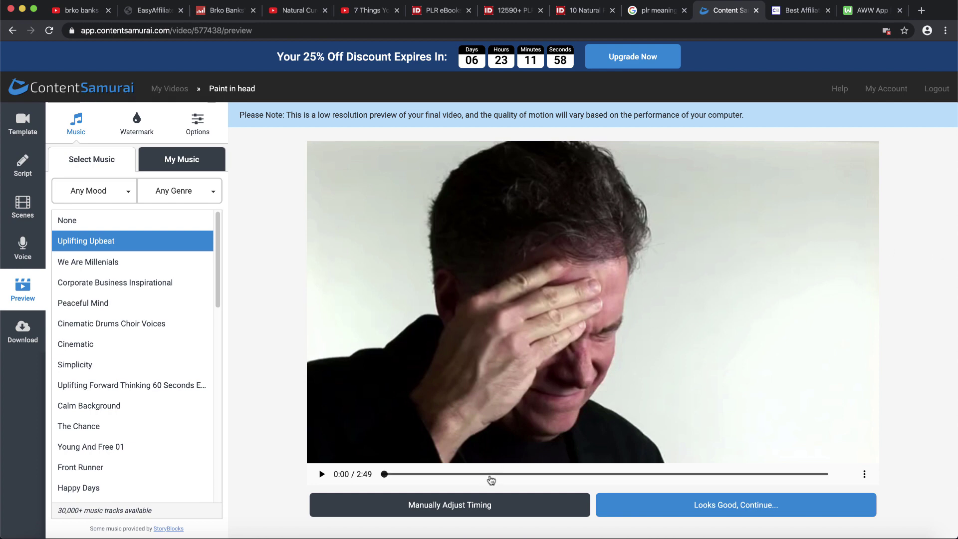
click(490, 475)
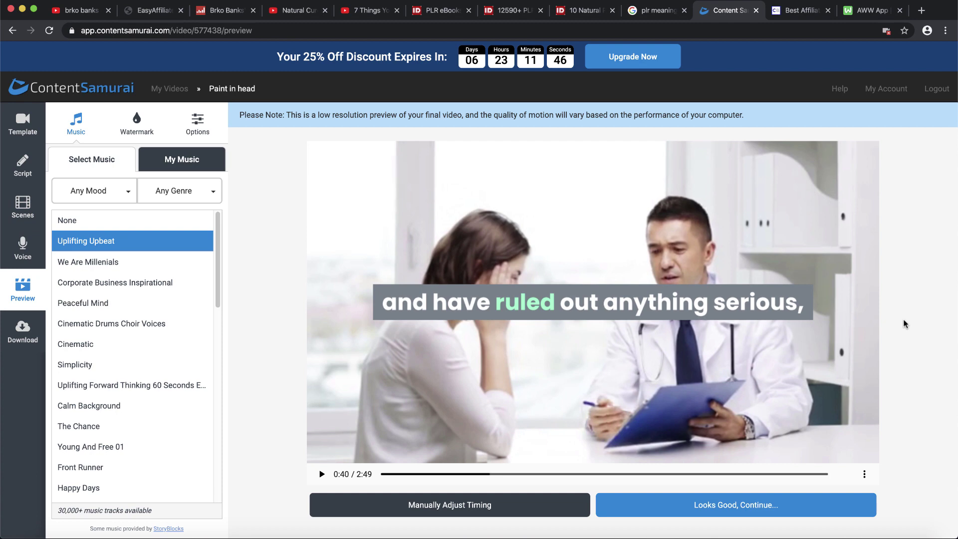
Look through the latest videos in the "brko banks" YouTube search results and return to the Content Samurai preview
click(70, 9)
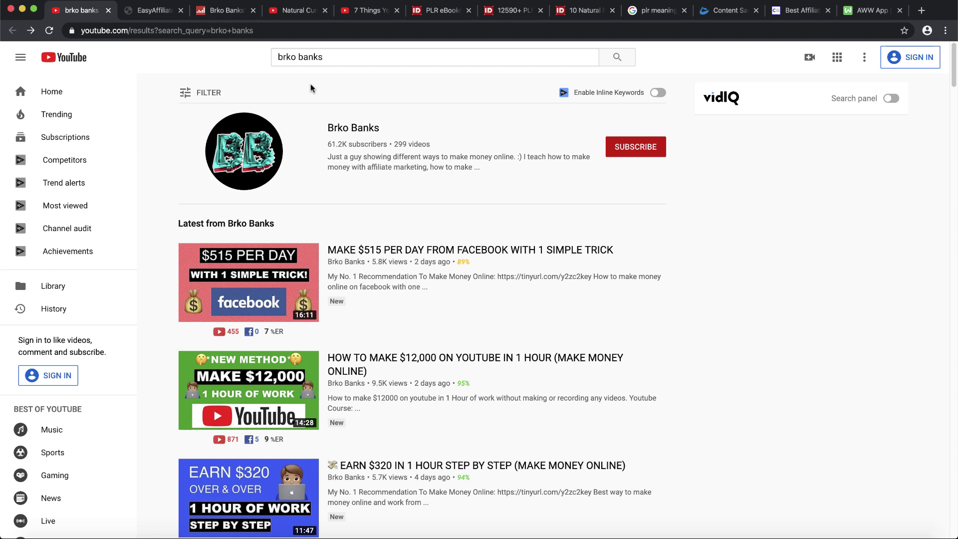
scroll(350, 175, down, 5)
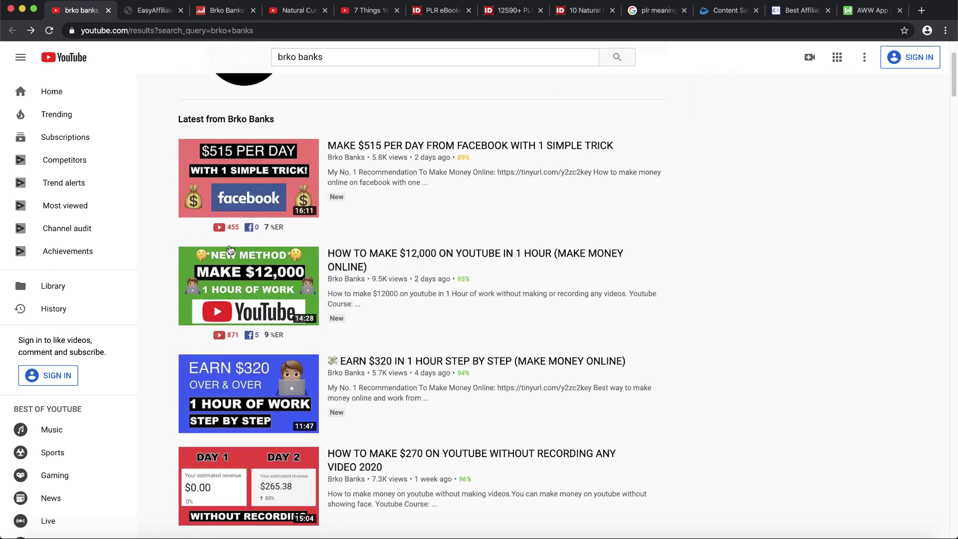
scroll(499, 240, up, 5)
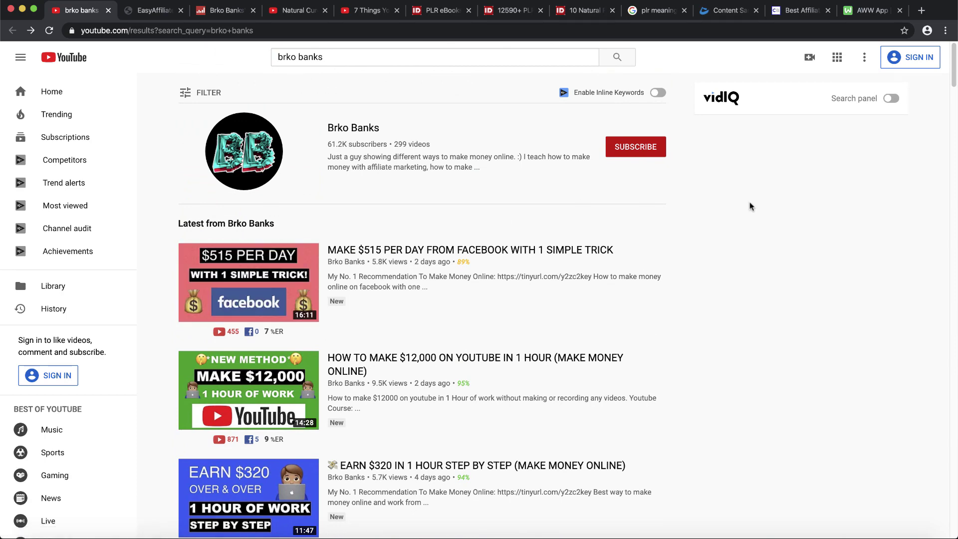
click(714, 12)
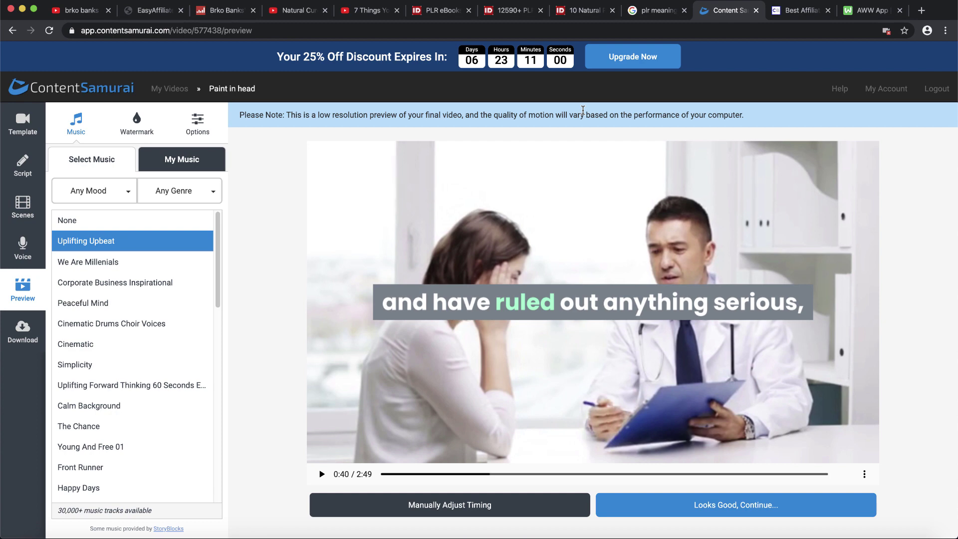
Switch to the ClickBank site, look over its homepage categories and featured products, and check back briefly on the Content Samurai preview
click(801, 9)
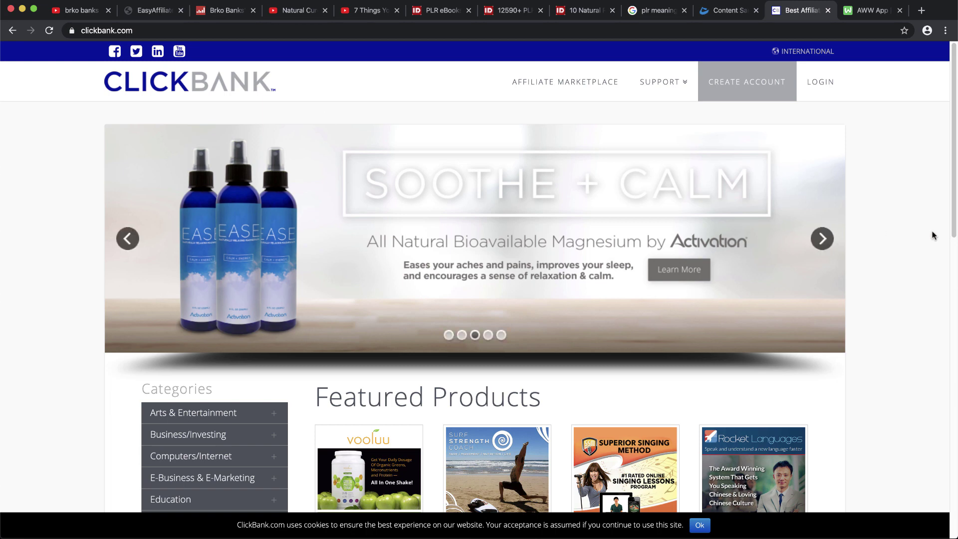
scroll(932, 236, down, 6)
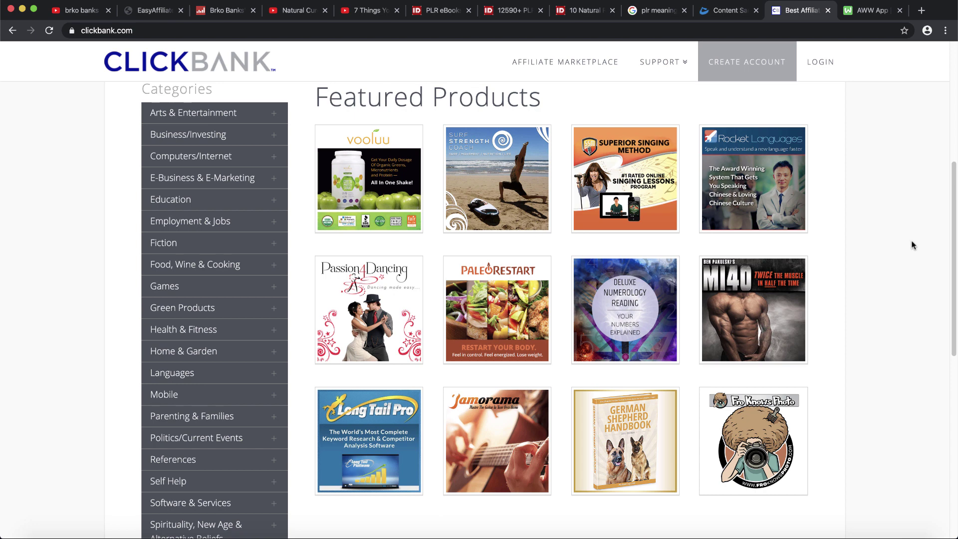
scroll(912, 244, up, 6)
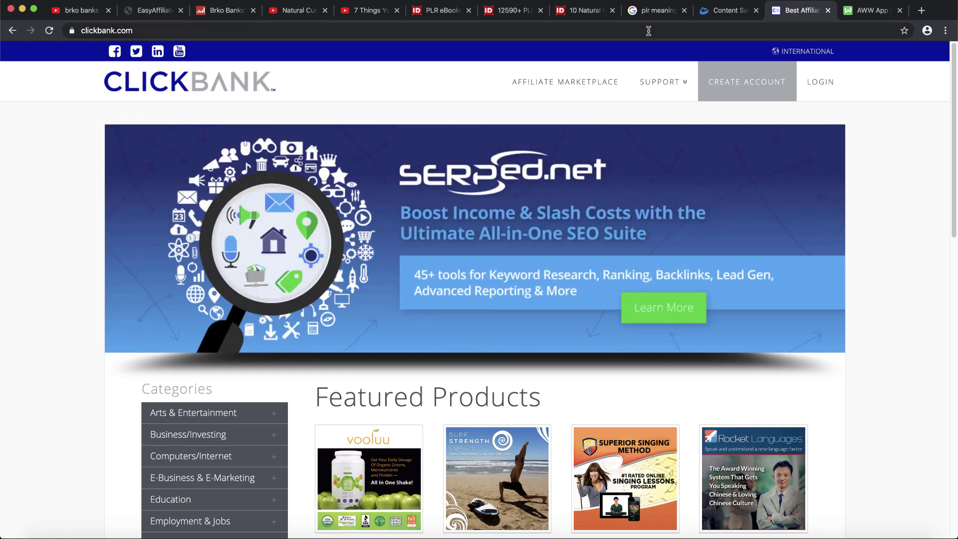
click(713, 10)
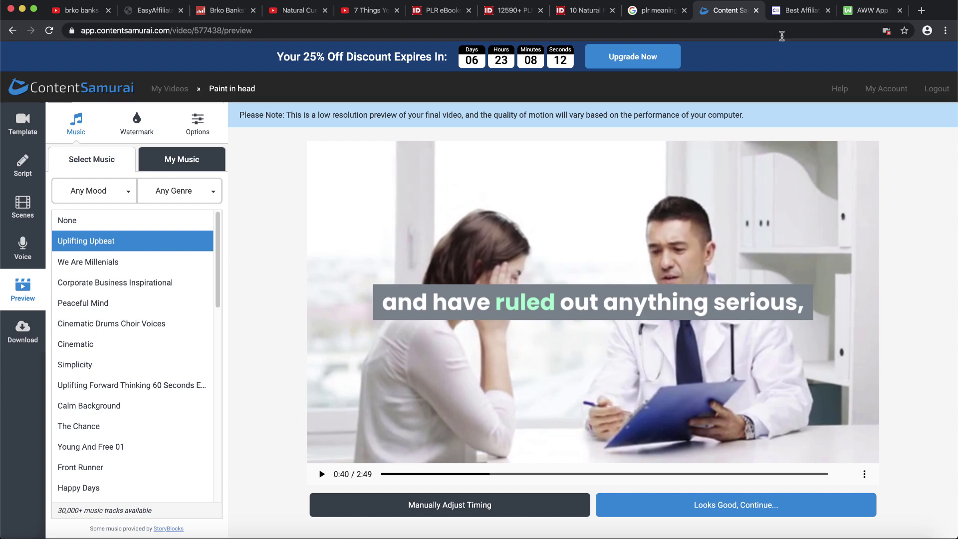
click(791, 11)
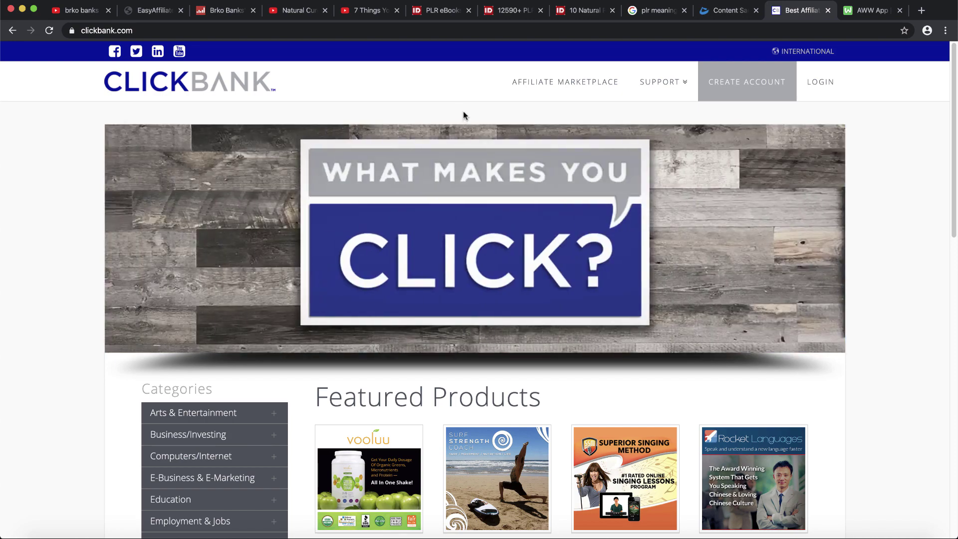
Open ClickBank's account creation page, review the fields and password rules of the sign-up form, and return to the homepage
click(736, 90)
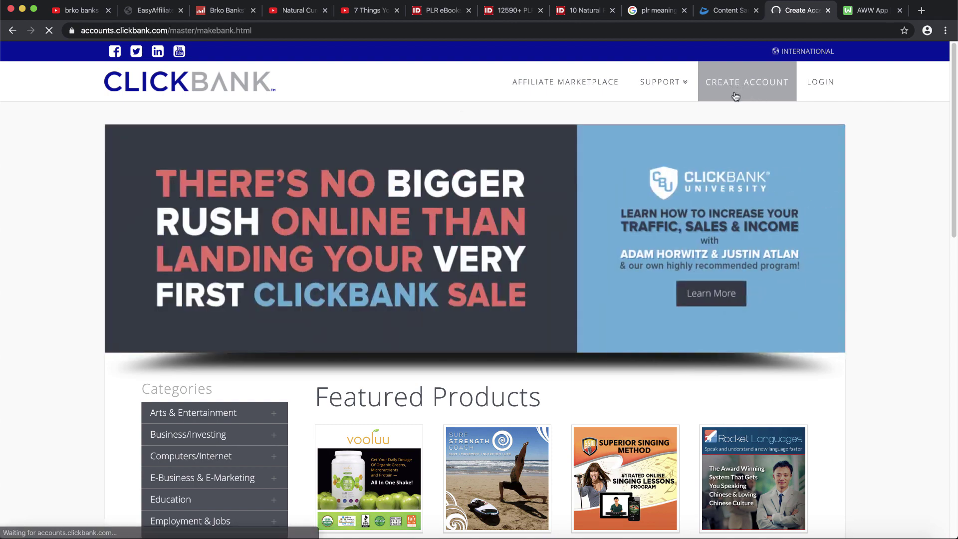
scroll(473, 227, down, 4)
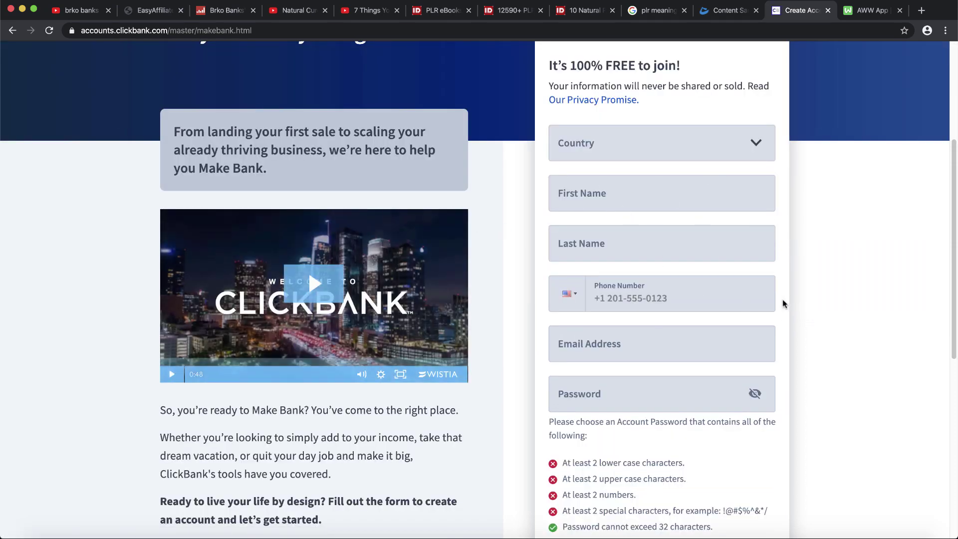
scroll(783, 303, down, 4)
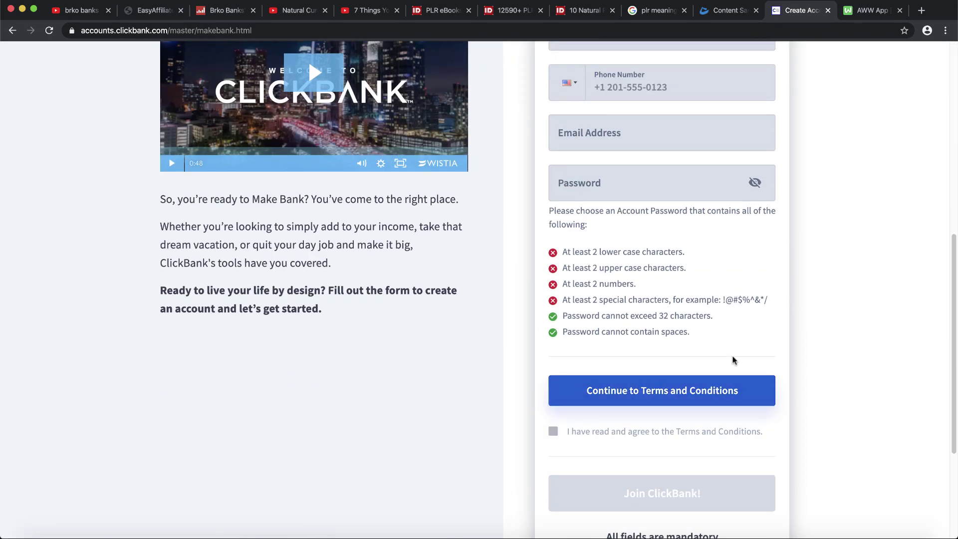
scroll(731, 352, up, 8)
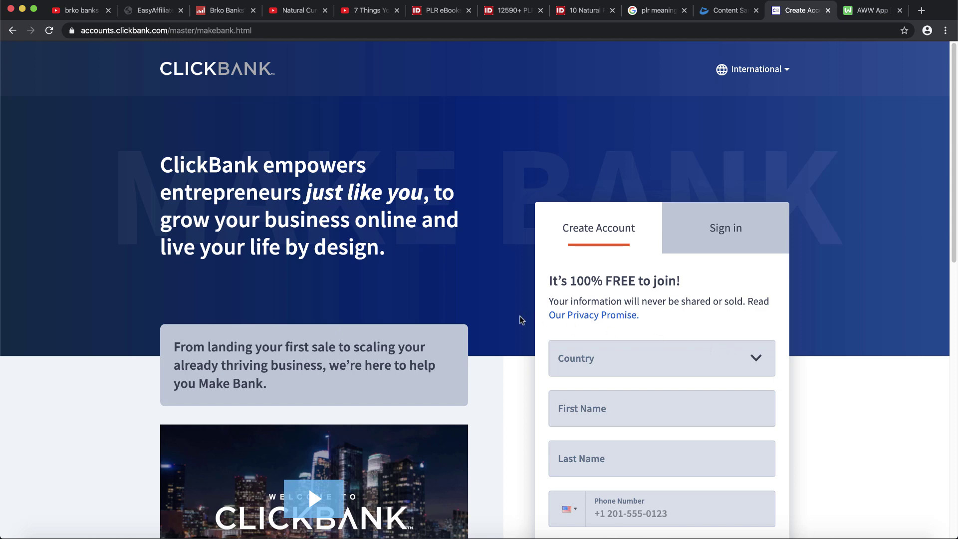
click(12, 30)
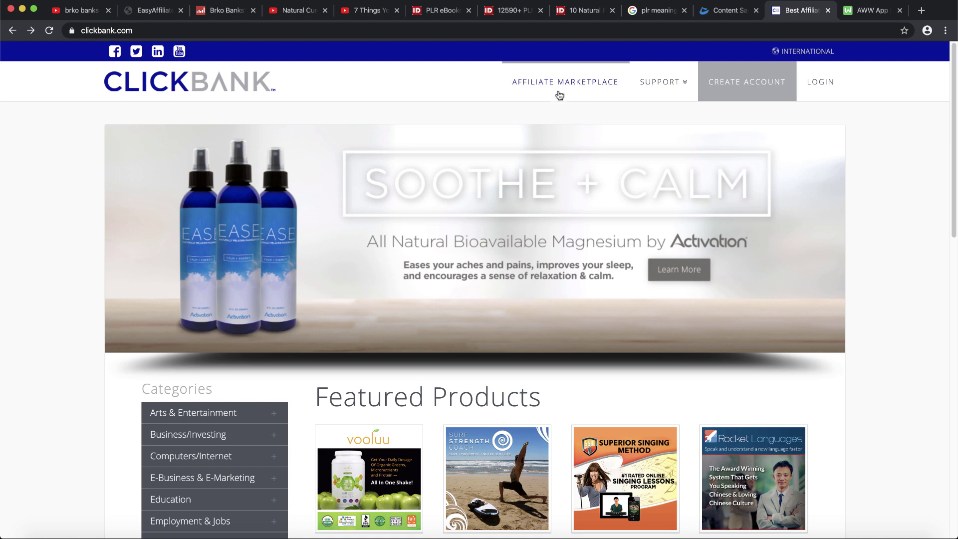
Open the ClickBank affiliate marketplace and list the products in the Health & Fitness category
click(567, 91)
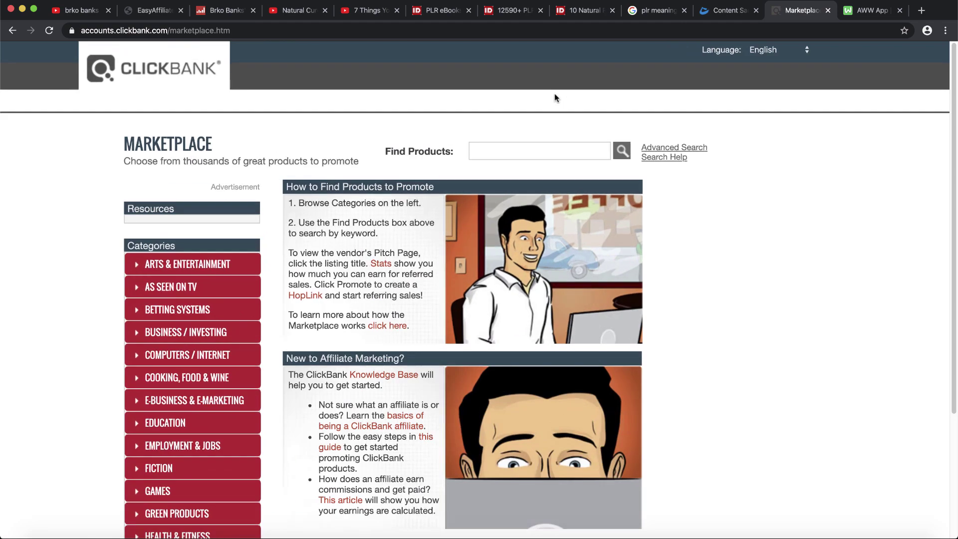
scroll(199, 214, up, 5)
scroll(199, 214, down, 2)
scroll(200, 214, down, 1)
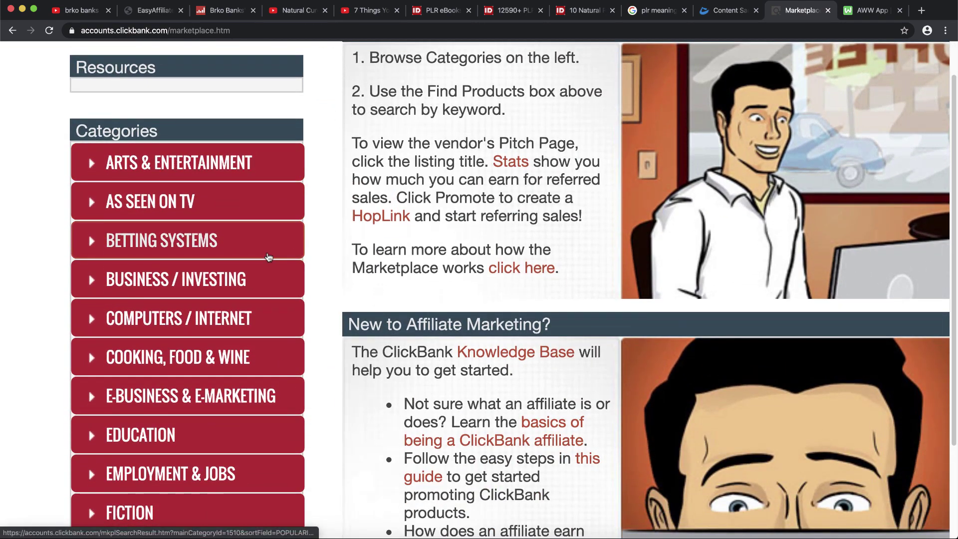
scroll(268, 257, down, 3)
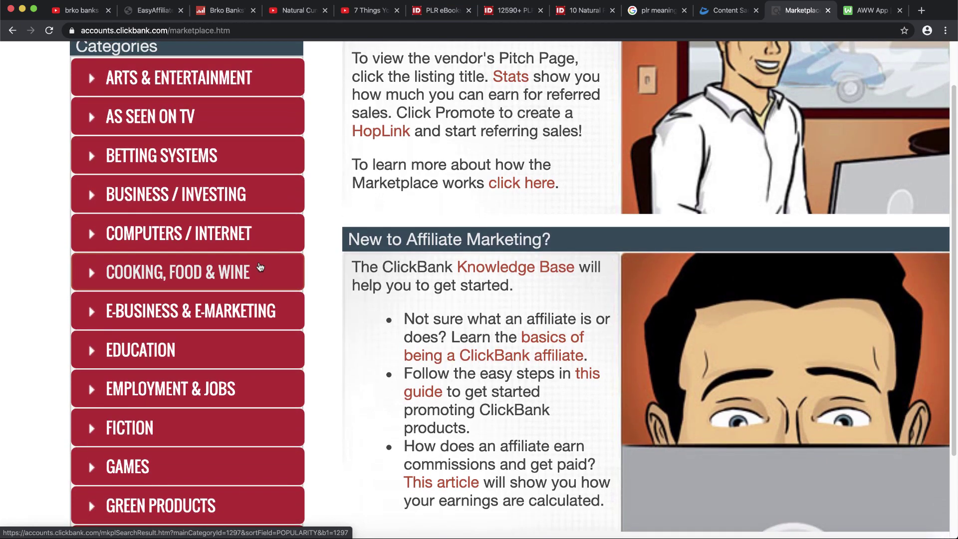
scroll(163, 374, down, 2)
scroll(163, 373, down, 2)
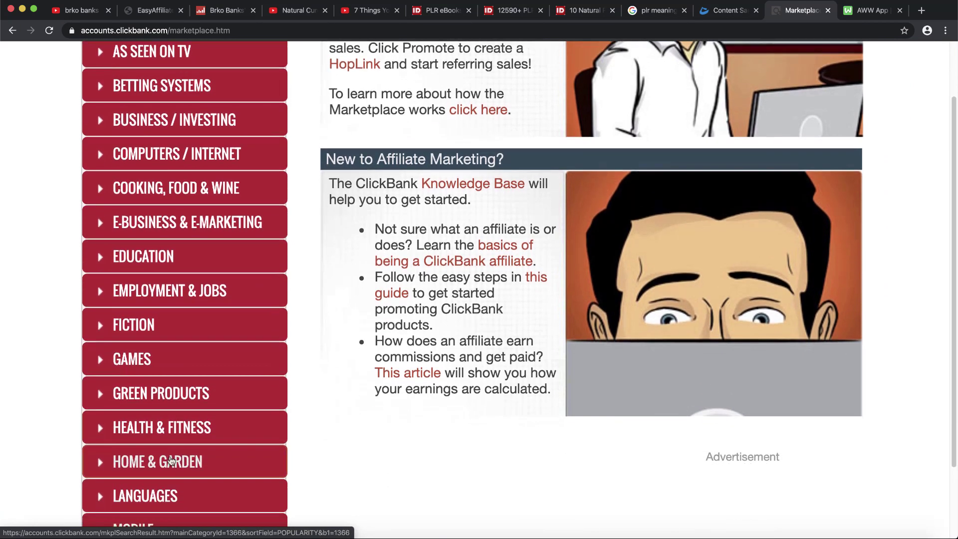
scroll(155, 432, up, 2)
scroll(156, 432, up, 2)
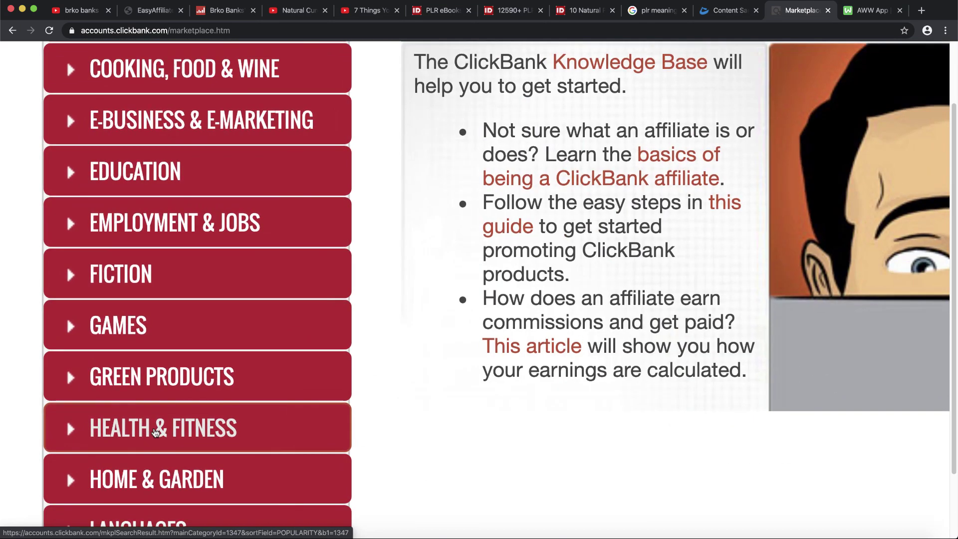
click(159, 431)
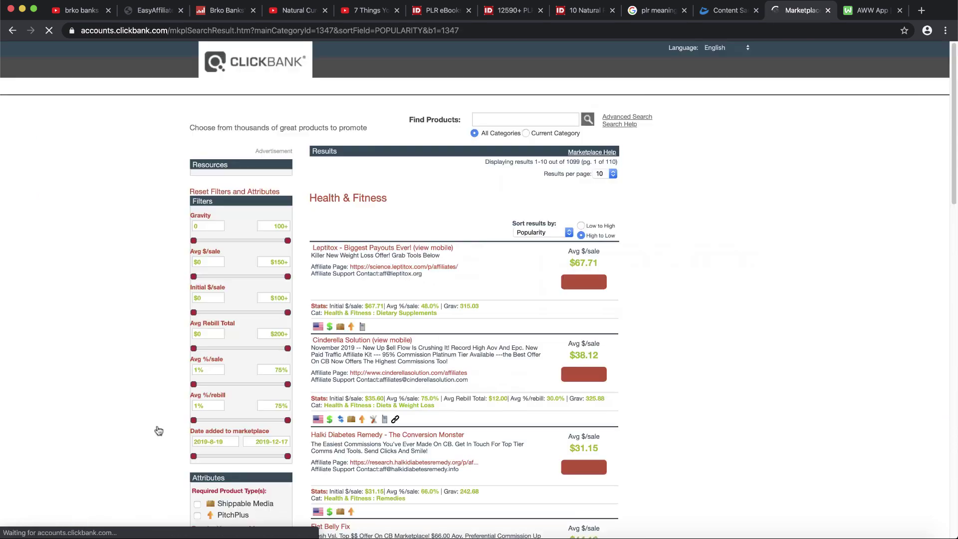
Look through the Health & Fitness offers on the first results page, down to the category's list of subcategories
scroll(408, 229, up, 3)
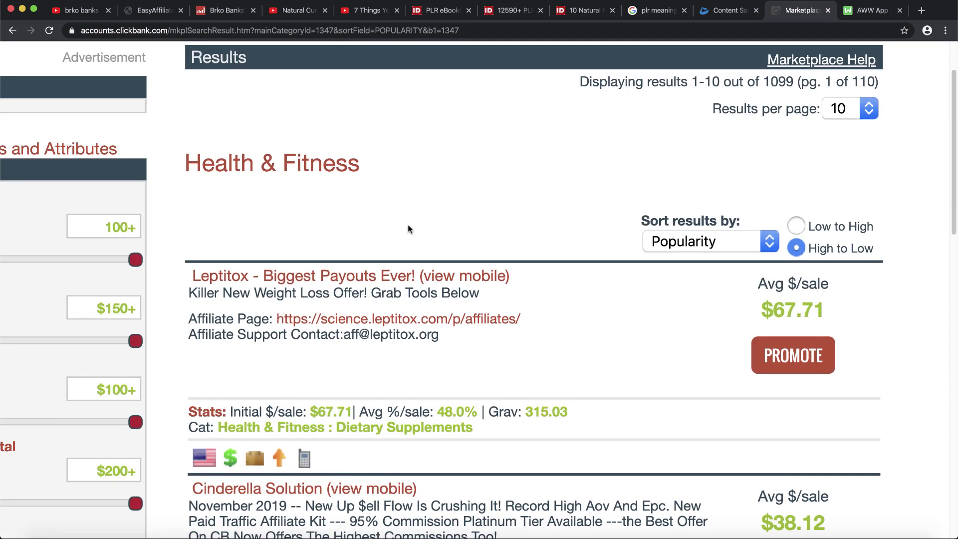
scroll(409, 229, up, 1)
scroll(408, 230, down, 3)
scroll(409, 230, down, 10)
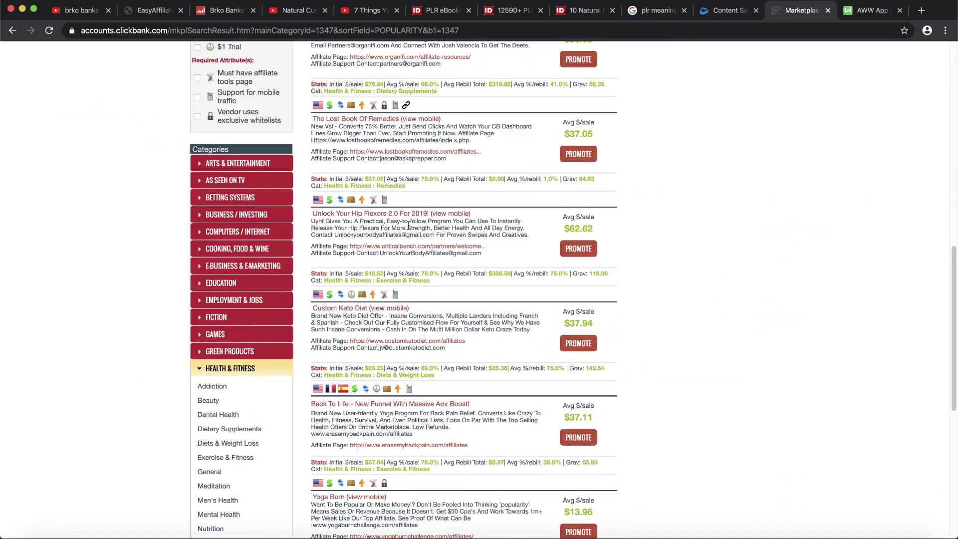
scroll(408, 225, up, 3)
scroll(408, 226, down, 3)
scroll(349, 180, up, 3)
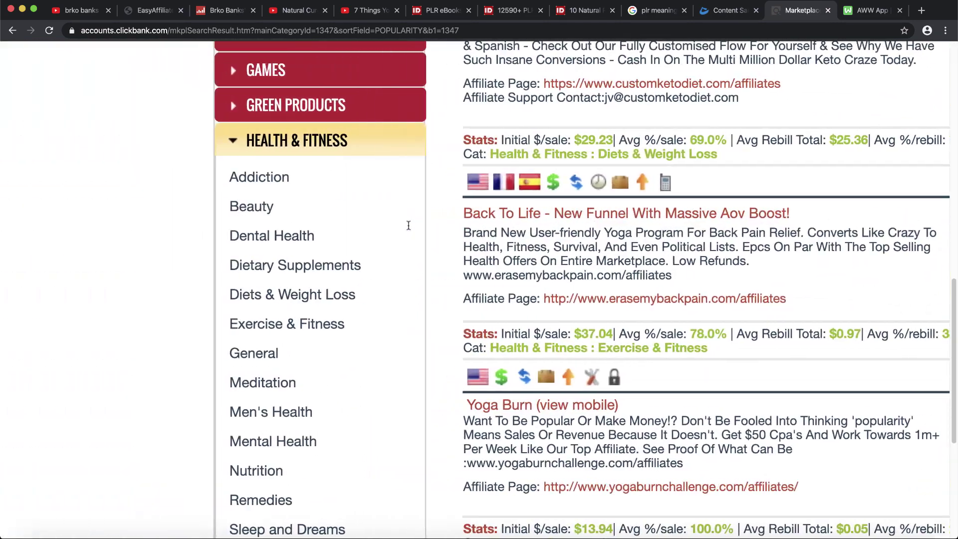
Read through the Health & Fitness subcategories from Addiction and Beauty down to Yoga
drag(319, 180, 243, 168)
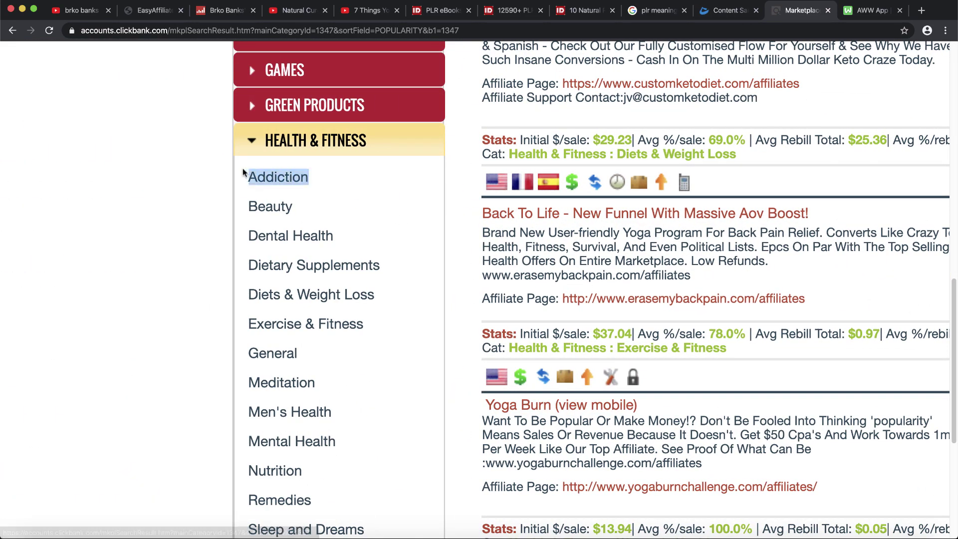
click(308, 202)
drag(308, 202, 199, 201)
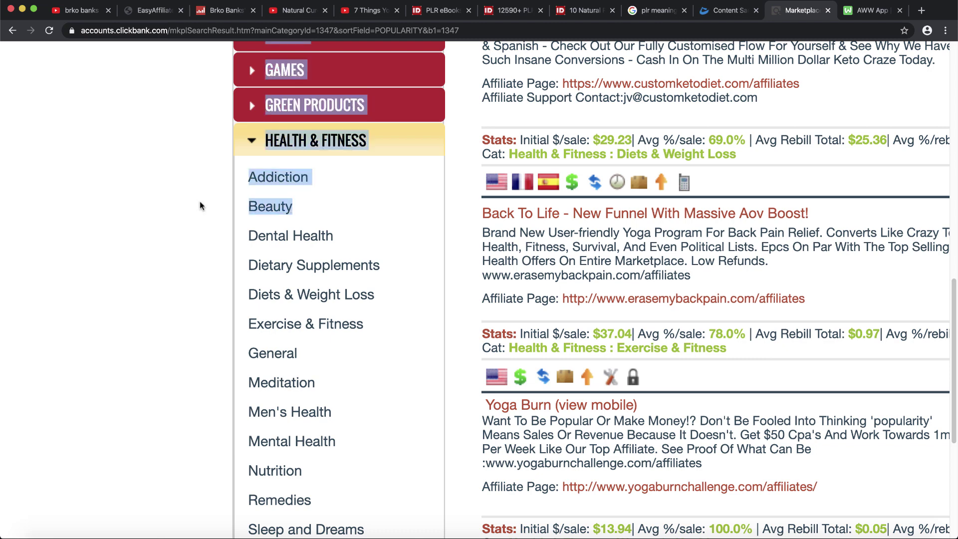
click(348, 239)
scroll(348, 239, down, 1)
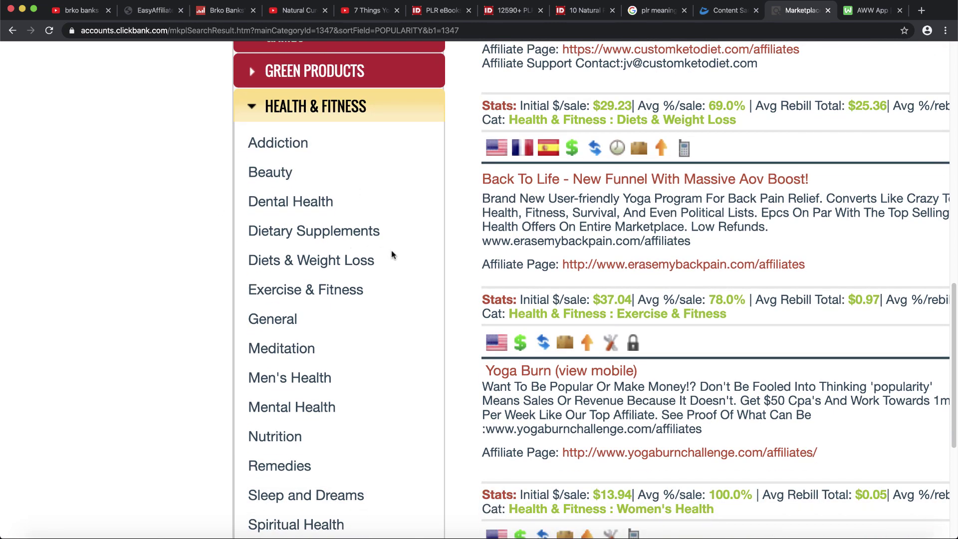
scroll(370, 322, down, 2)
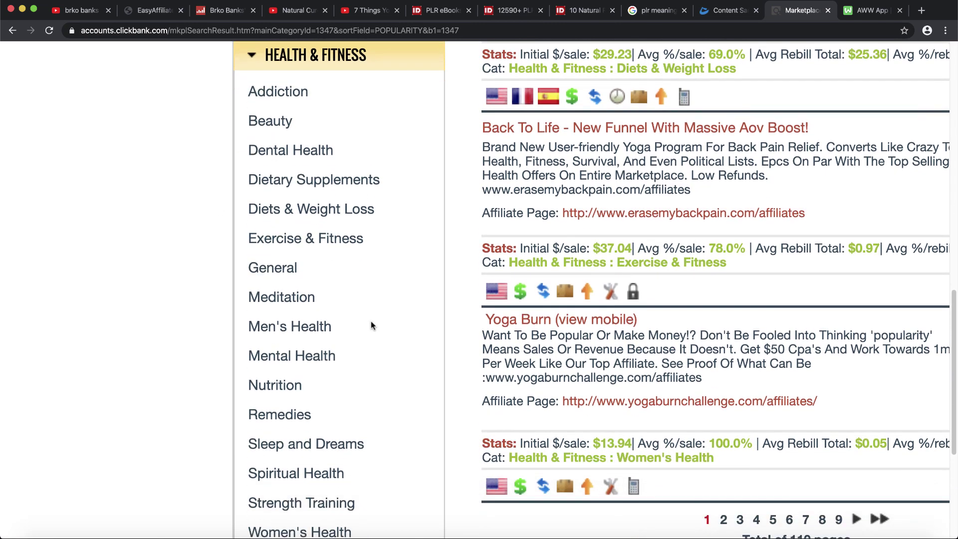
scroll(342, 325, down, 1)
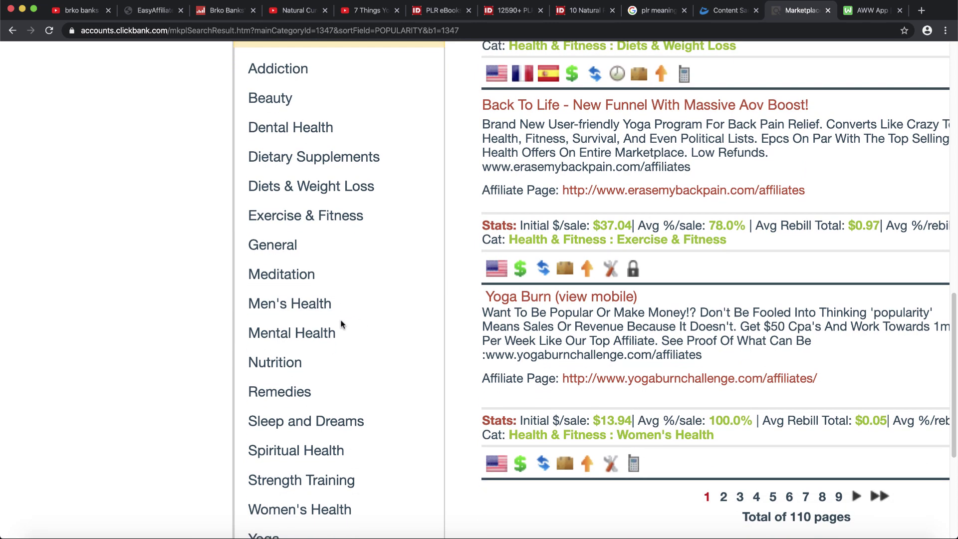
scroll(359, 336, down, 2)
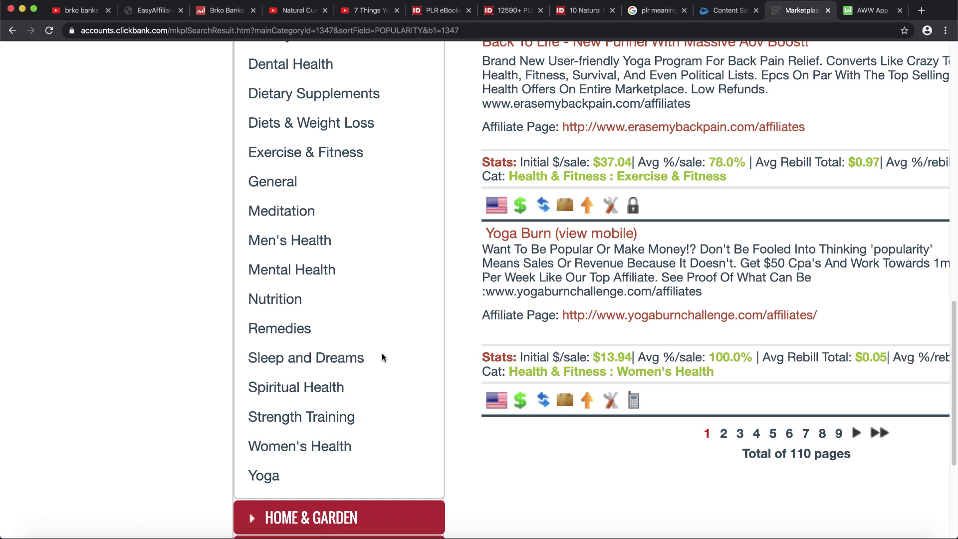
scroll(374, 360, down, 1)
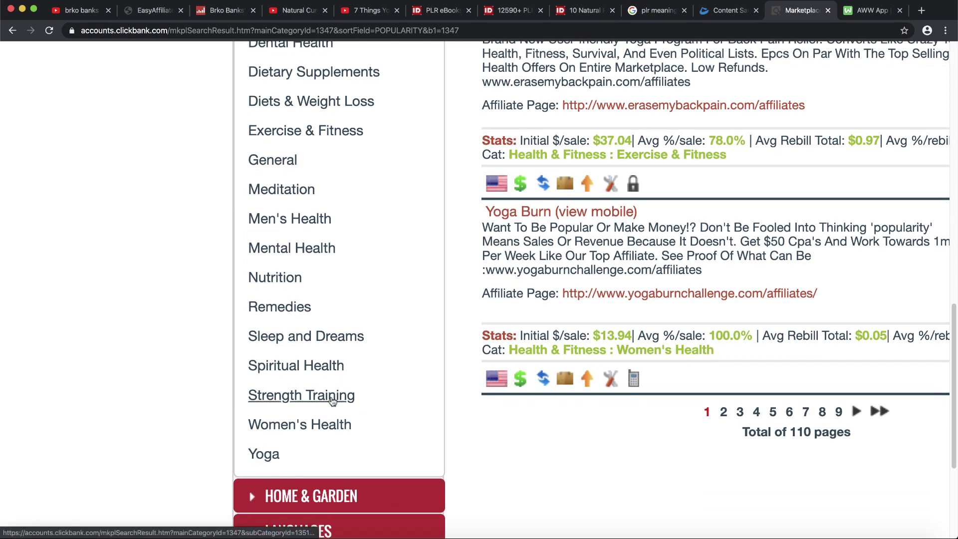
scroll(332, 401, down, 5)
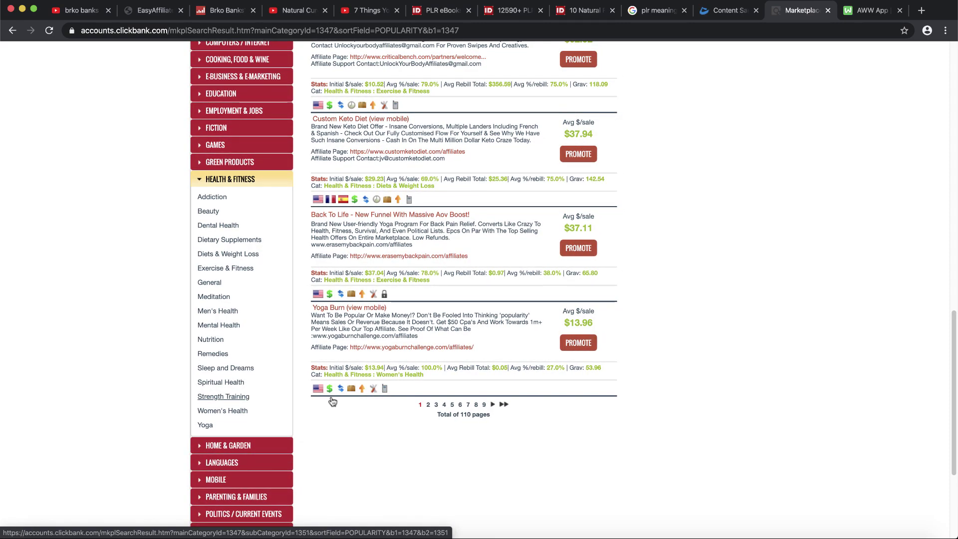
Return to the start of the Health & Fitness results and examine the average earnings per sale of the Leptitox offer
scroll(332, 400, up, 15)
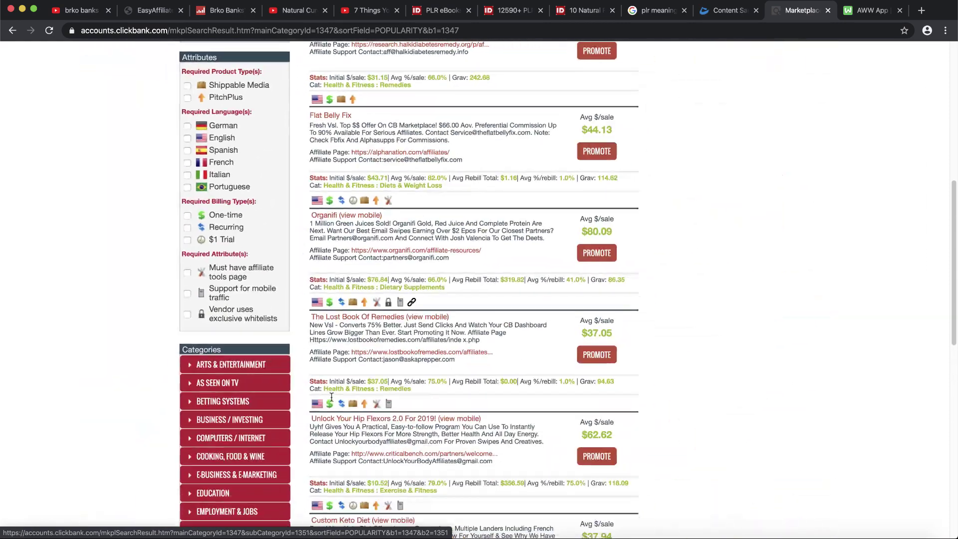
scroll(331, 397, up, 5)
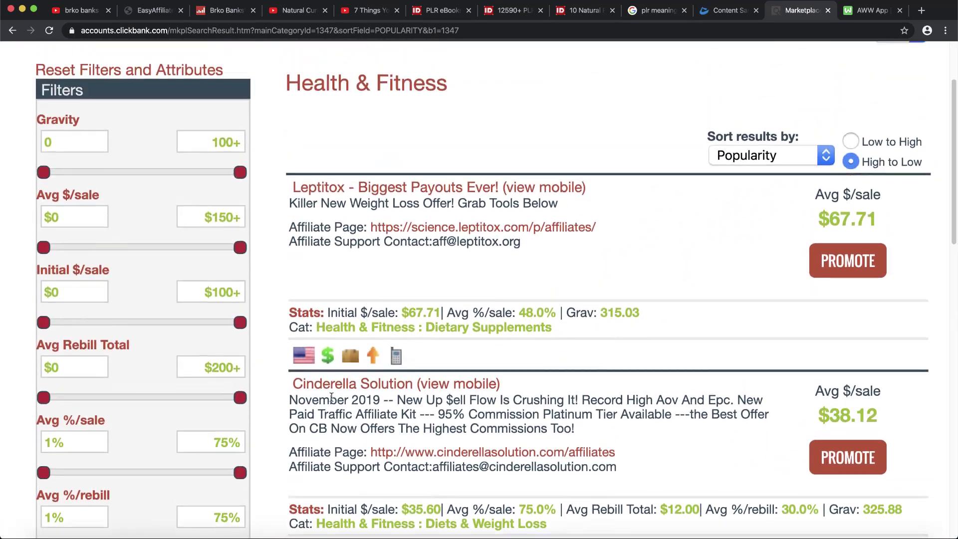
scroll(332, 397, right, 1)
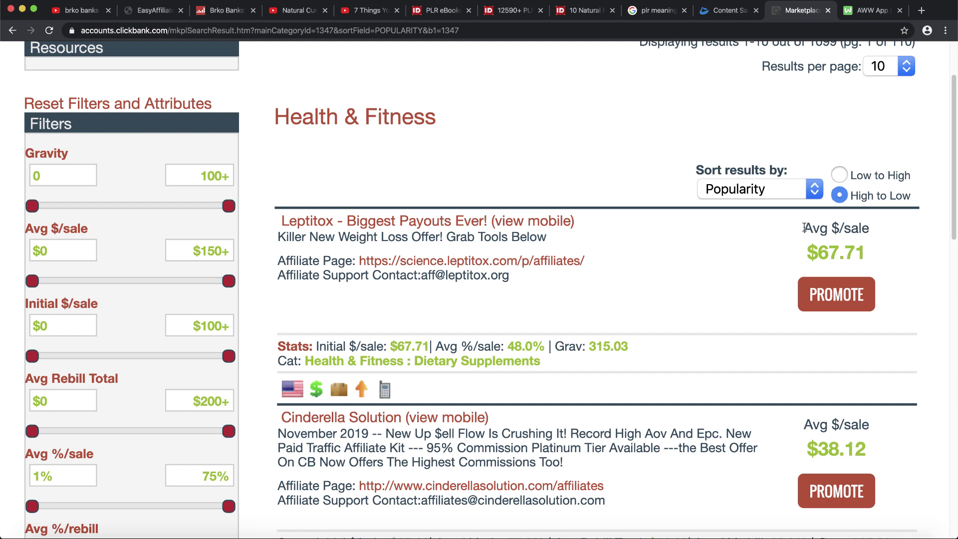
drag(803, 225, 883, 248)
click(883, 245)
drag(818, 250, 859, 248)
click(858, 248)
Check the "7 Things You Can Do To Lose Weight Naturally" YouTube video, then compare the Leptitox and Cinderella Solution offers in the ClickBank marketplace
click(370, 13)
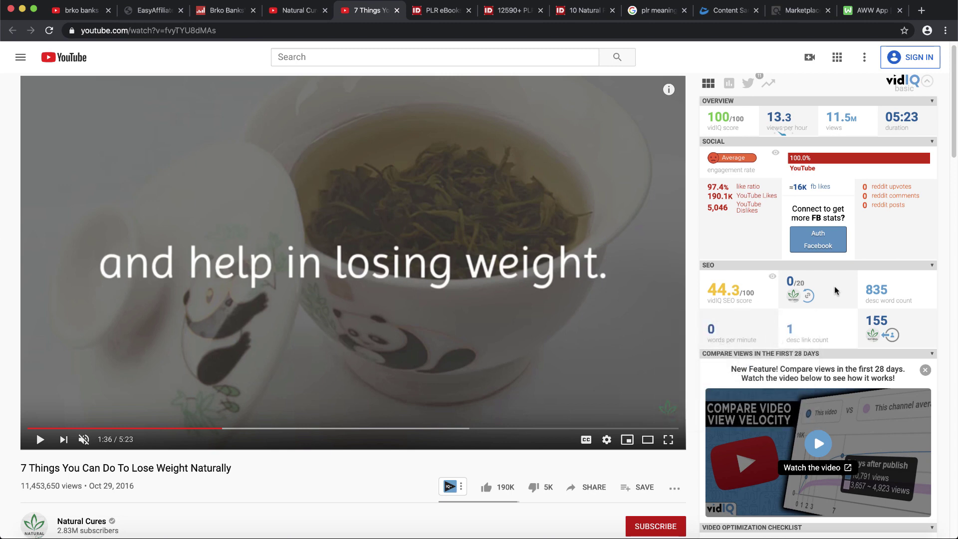
click(789, 11)
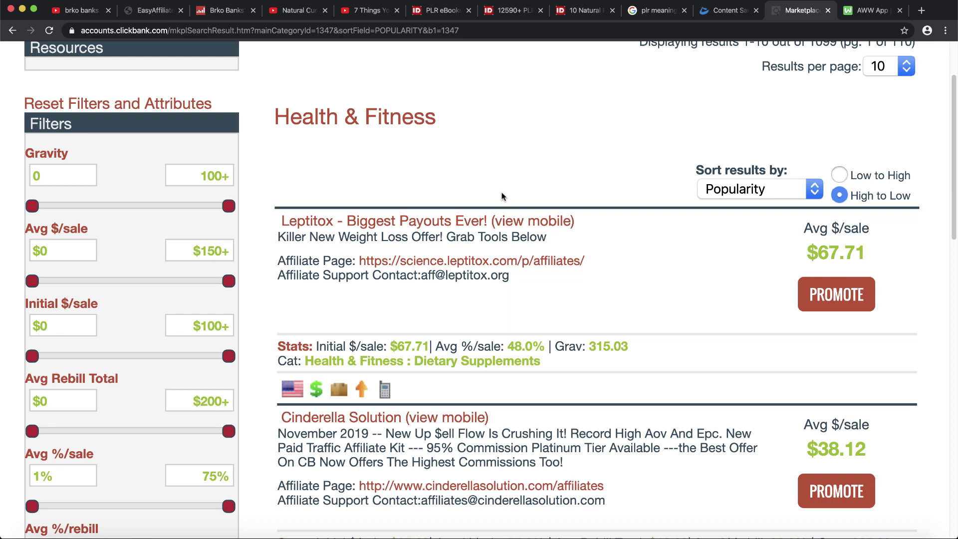
scroll(502, 196, down, 4)
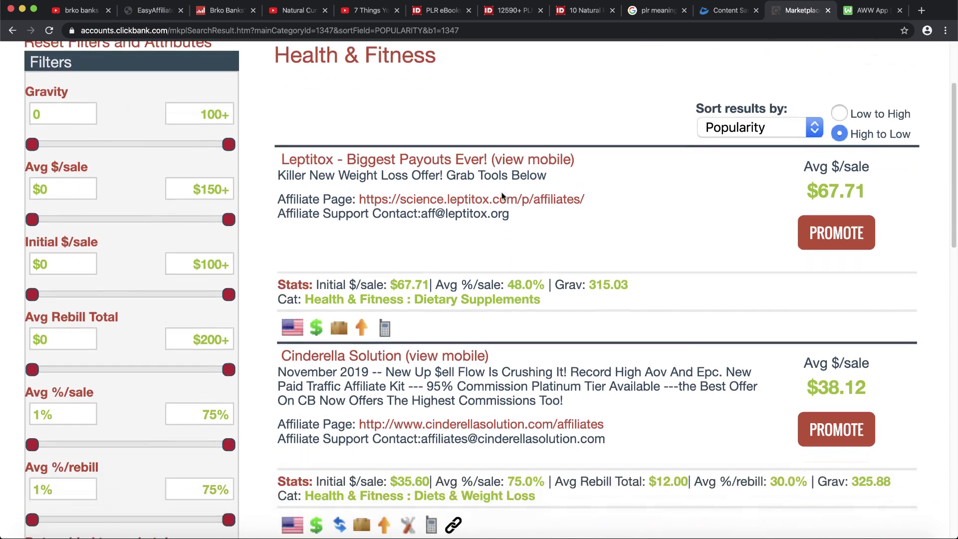
scroll(359, 352, right, 2)
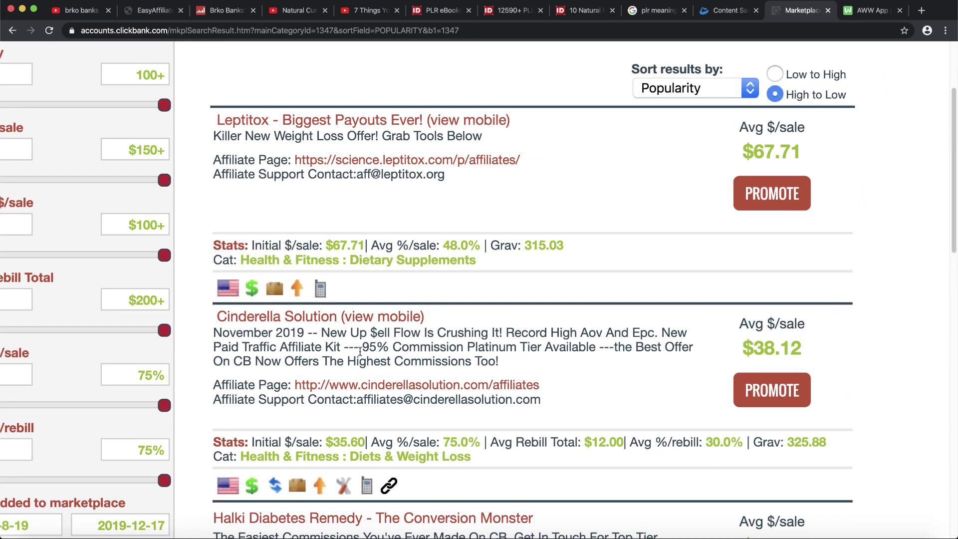
scroll(360, 352, down, 1)
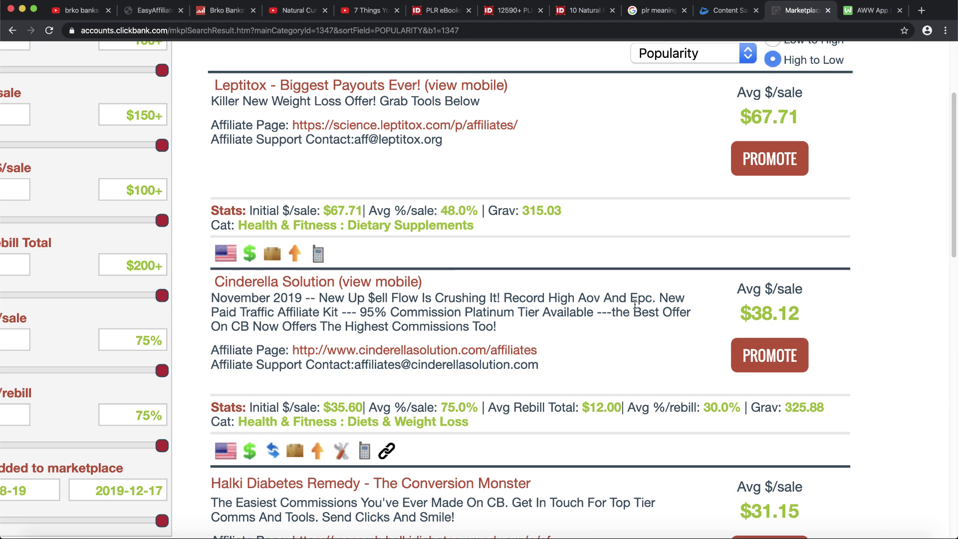
Examine the Cinderella Solution offer's average earnings per sale, and look through the Health & Fitness offers listed below it
scroll(635, 304, right, 2)
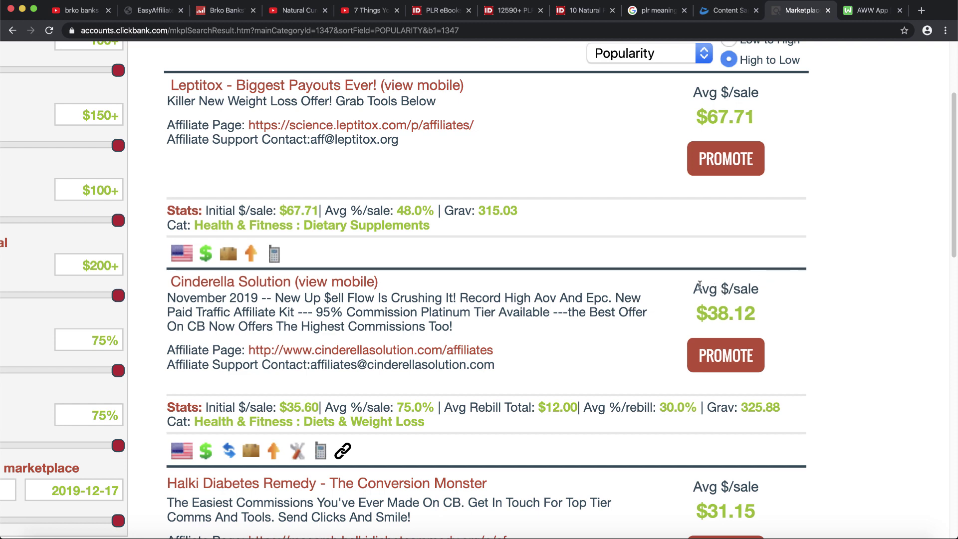
drag(693, 285, 756, 312)
click(757, 309)
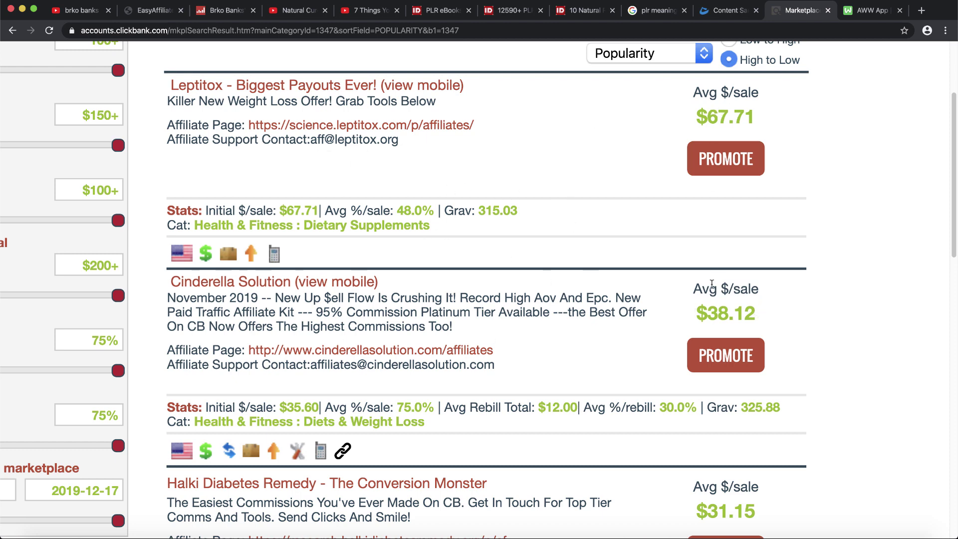
drag(694, 289, 758, 298)
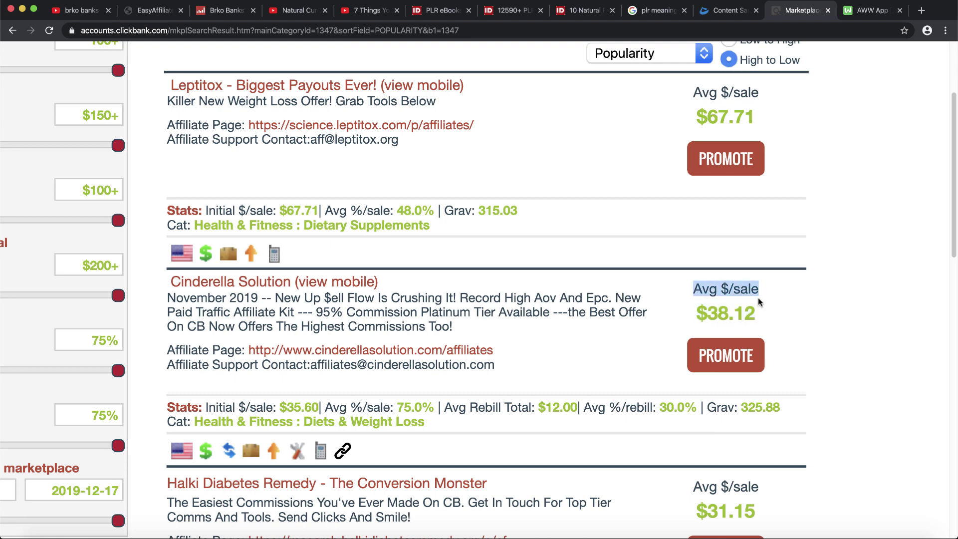
click(759, 298)
click(697, 313)
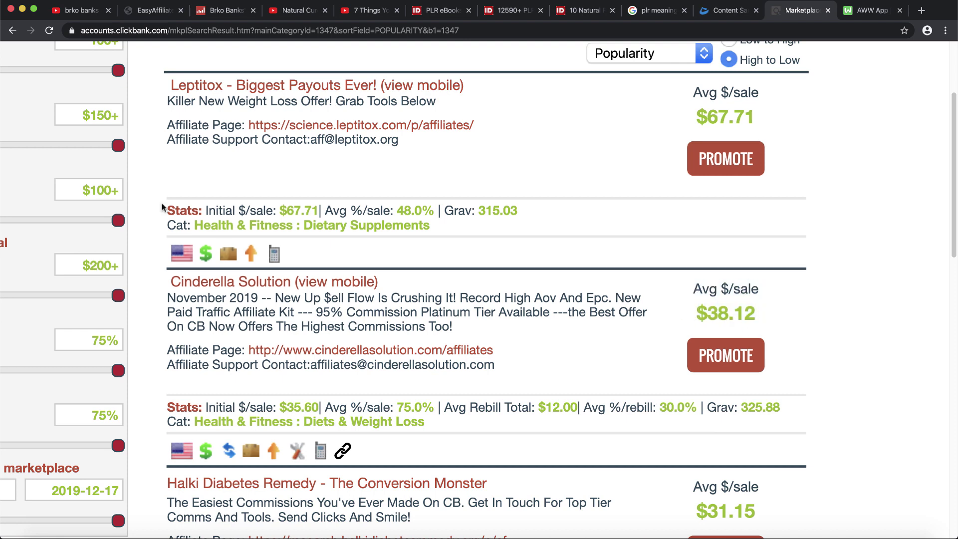
scroll(638, 292, down, 5)
scroll(638, 294, down, 6)
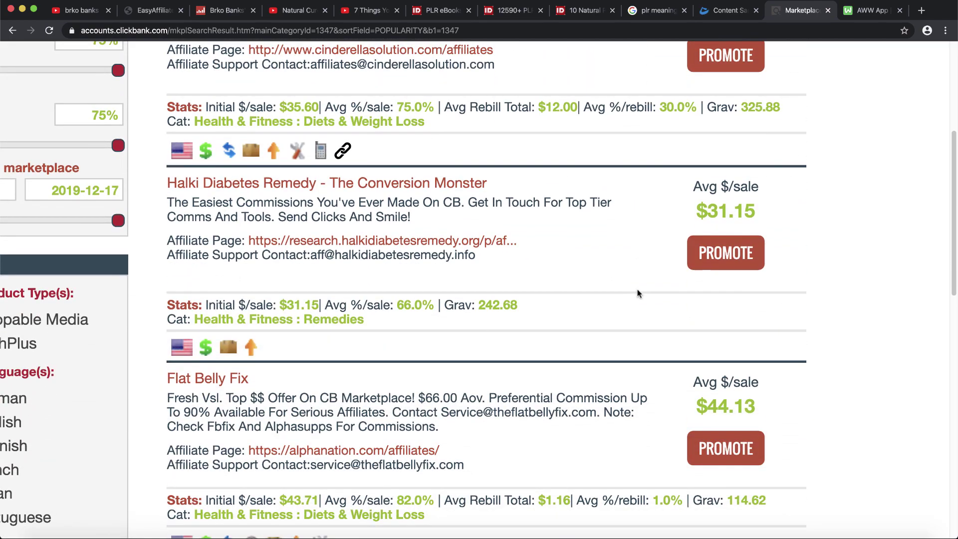
key(ctrl+minus)
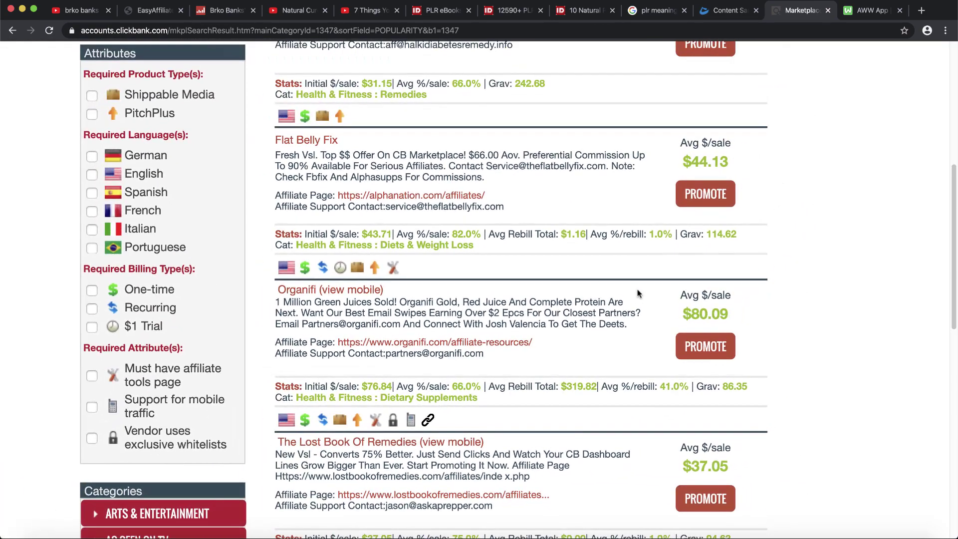
scroll(638, 293, up, 15)
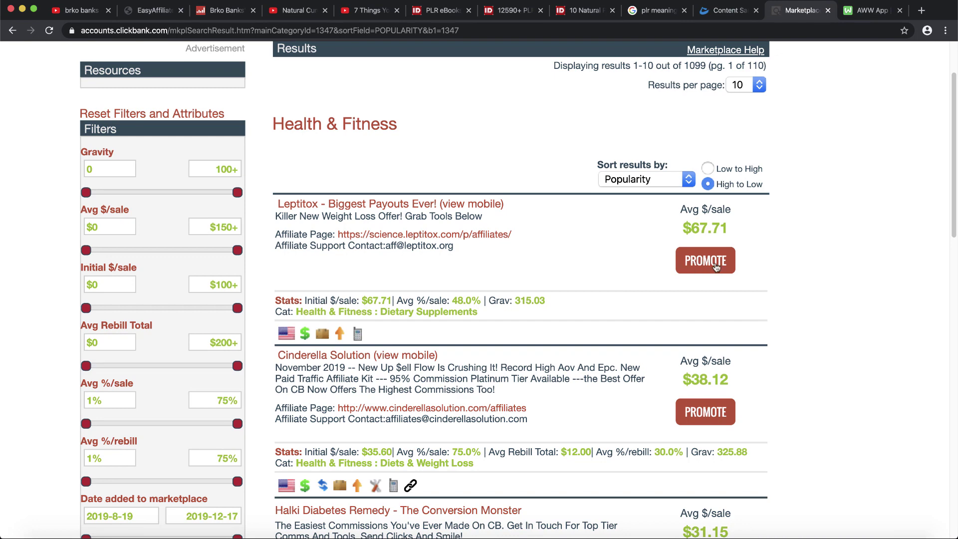
Generate a HopLink for the Cinderella Solution offer with the account nickname xxxxx and the Default landing page
click(696, 403)
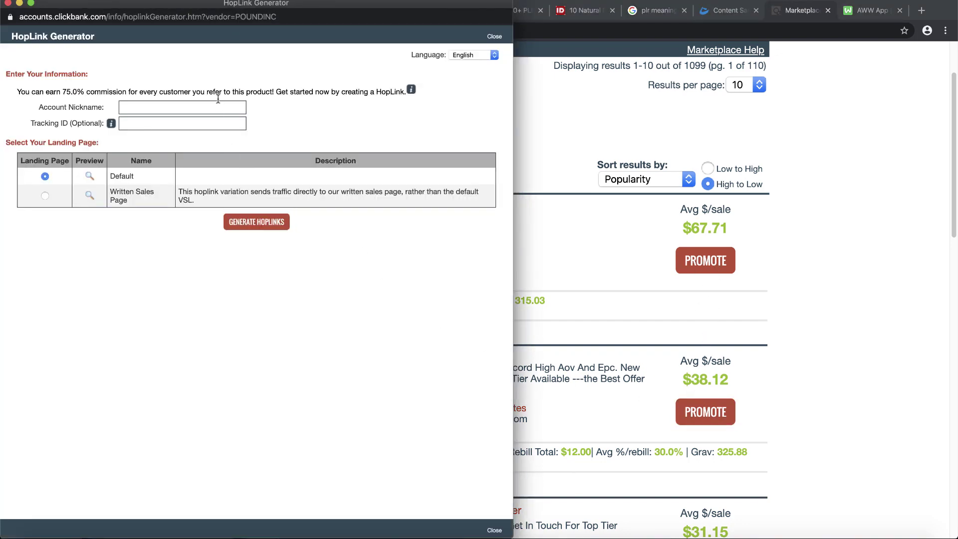
click(219, 108)
text(xxxxx)
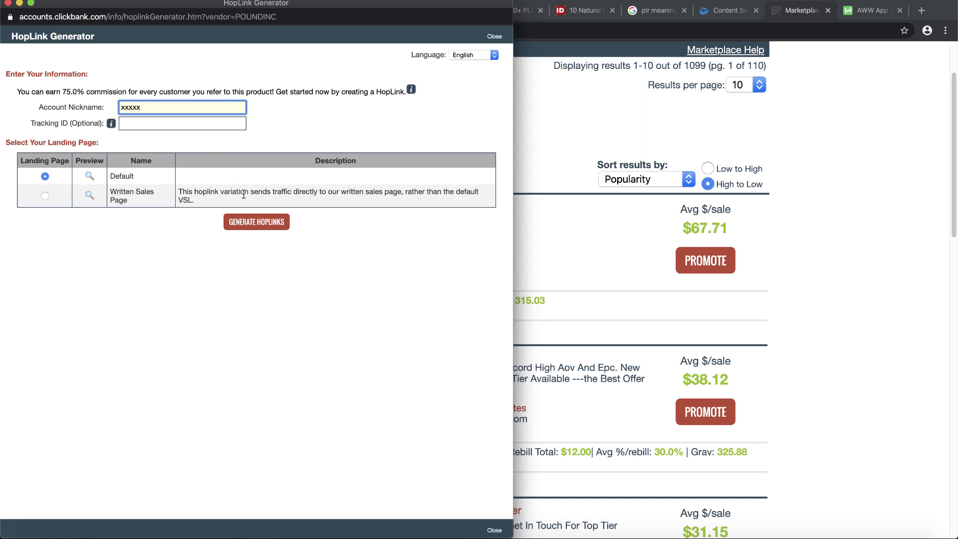
click(247, 222)
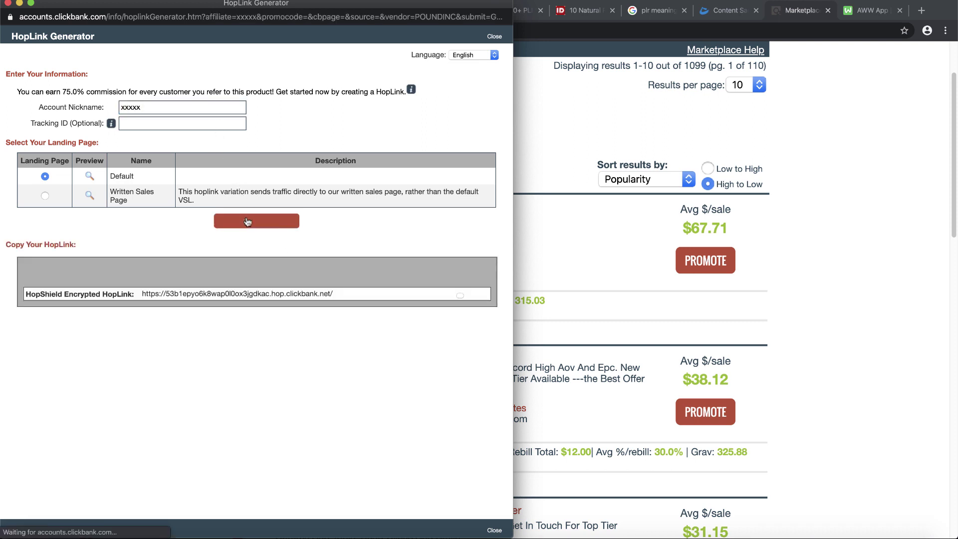
Inspect the generated HopShield Encrypted HopLink up close, and close the HopLink Generator window
drag(339, 303, 143, 306)
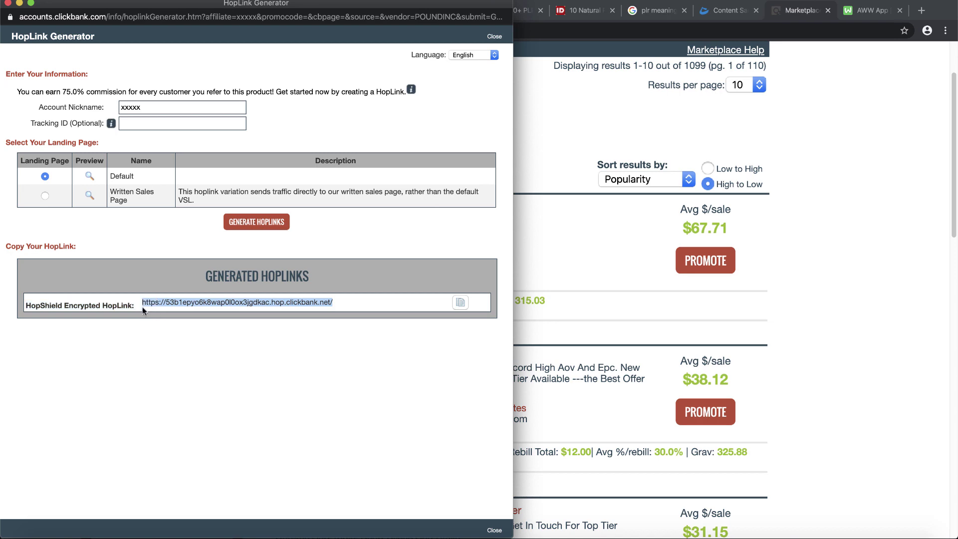
scroll(142, 306, up, 5)
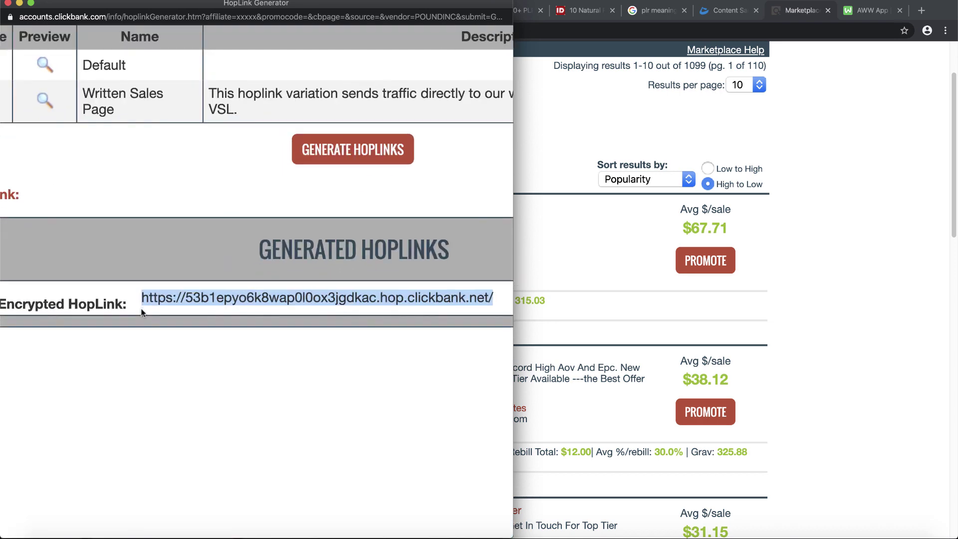
scroll(141, 313, down, 5)
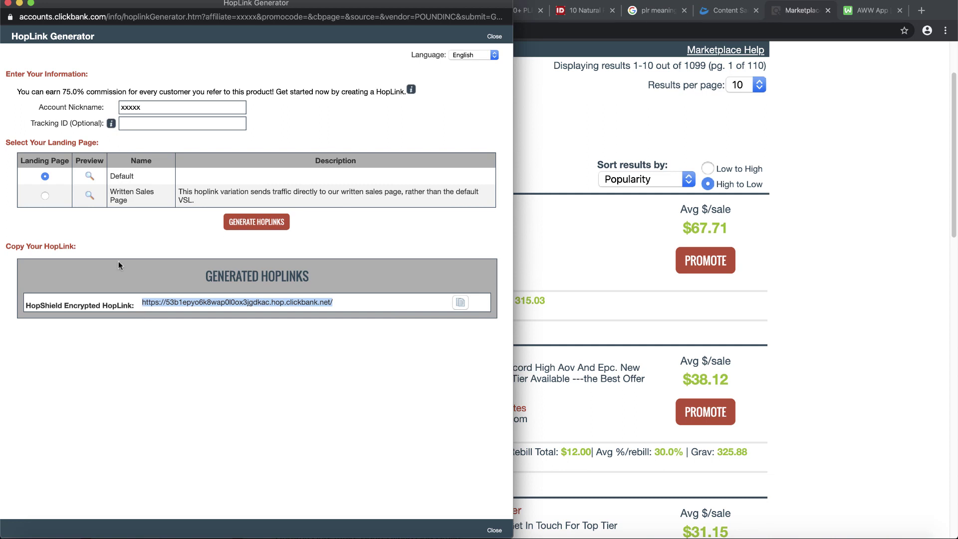
drag(90, 3, 361, 164)
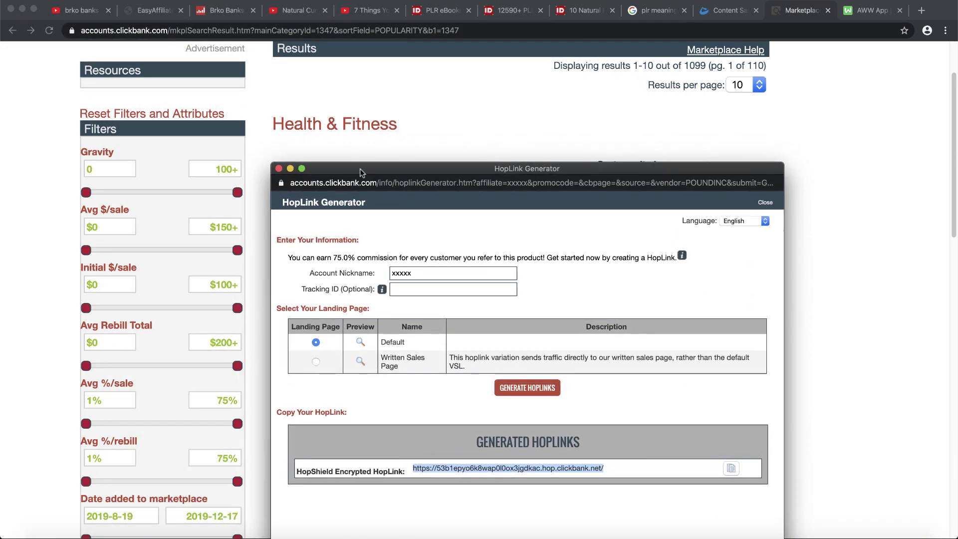
click(279, 169)
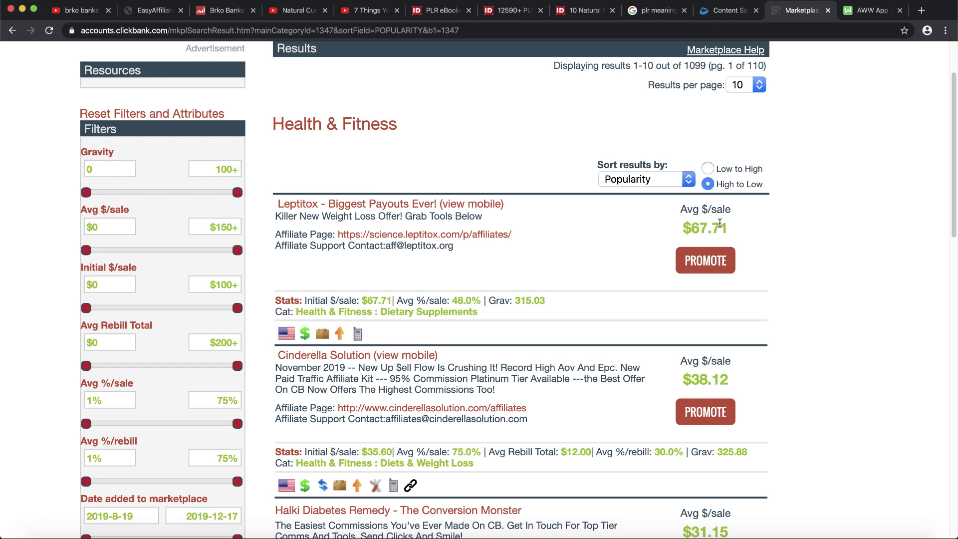
Examine the average earnings per sale of the Leptitox offer and return to the beginning of the marketplace results page
scroll(720, 223, up, 2)
drag(674, 230, 737, 232)
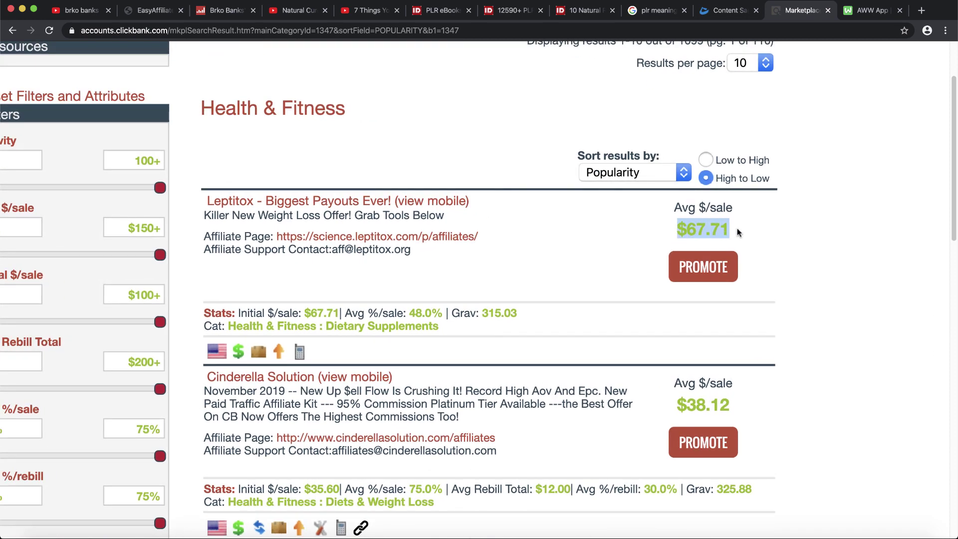
click(738, 232)
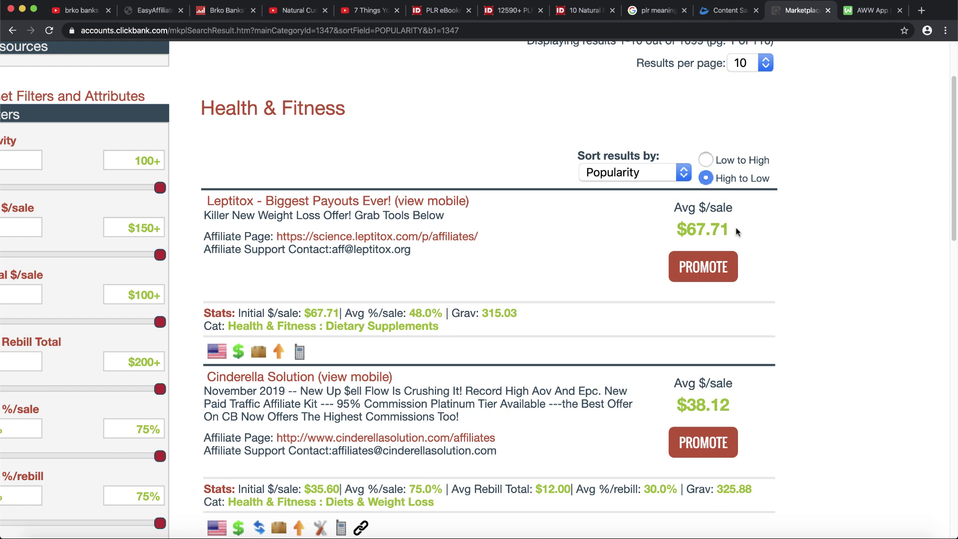
scroll(737, 232, down, 2)
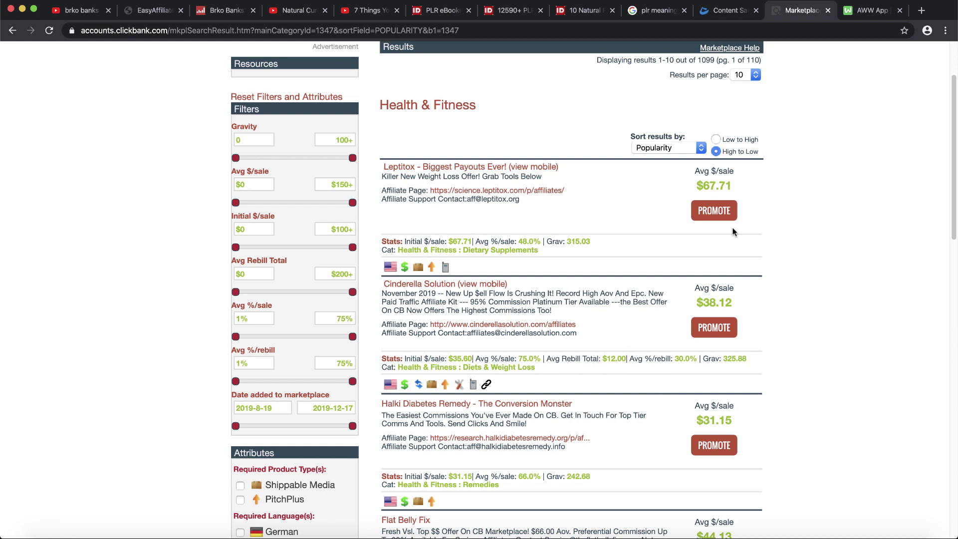
drag(701, 191, 738, 186)
click(742, 186)
drag(697, 188, 738, 186)
click(735, 187)
click(733, 188)
drag(733, 188, 688, 185)
click(687, 184)
scroll(610, 324, up, 5)
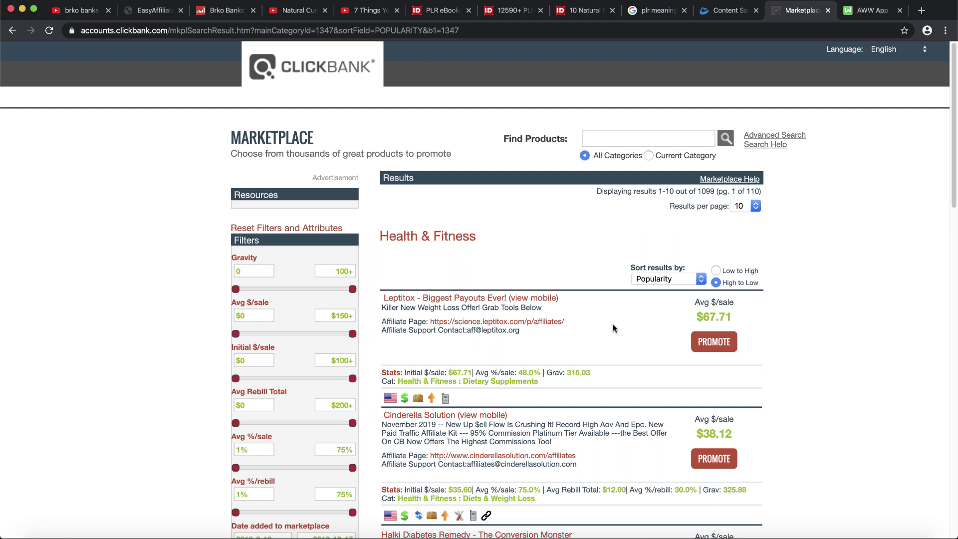
Switch to the AWW App whiteboard and set the pen size to 4
click(705, 19)
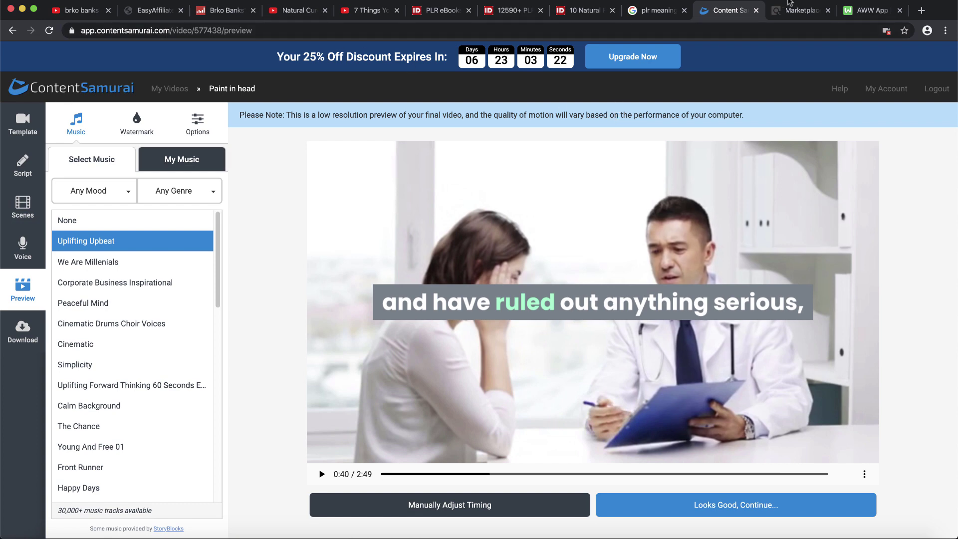
click(855, 15)
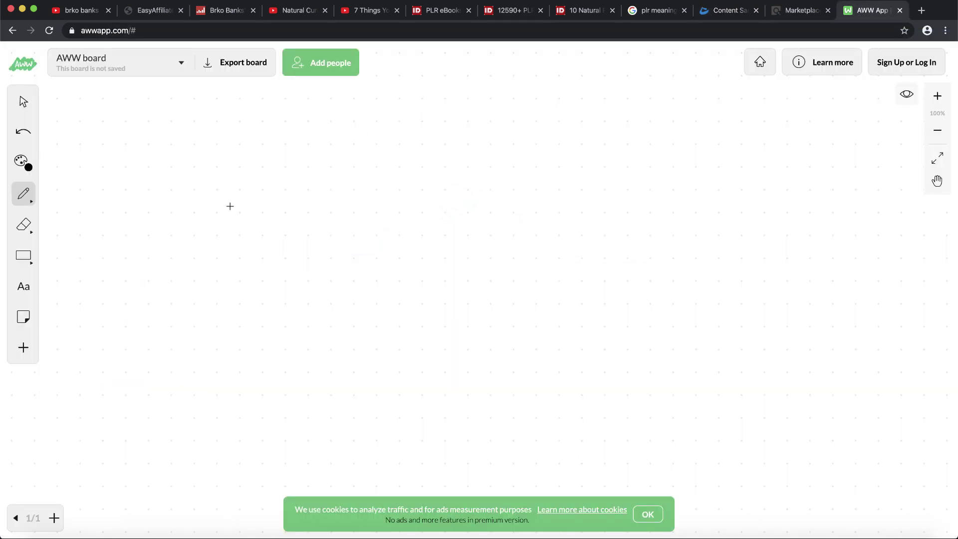
drag(110, 150, 109, 217)
click(23, 134)
drag(85, 240, 143, 241)
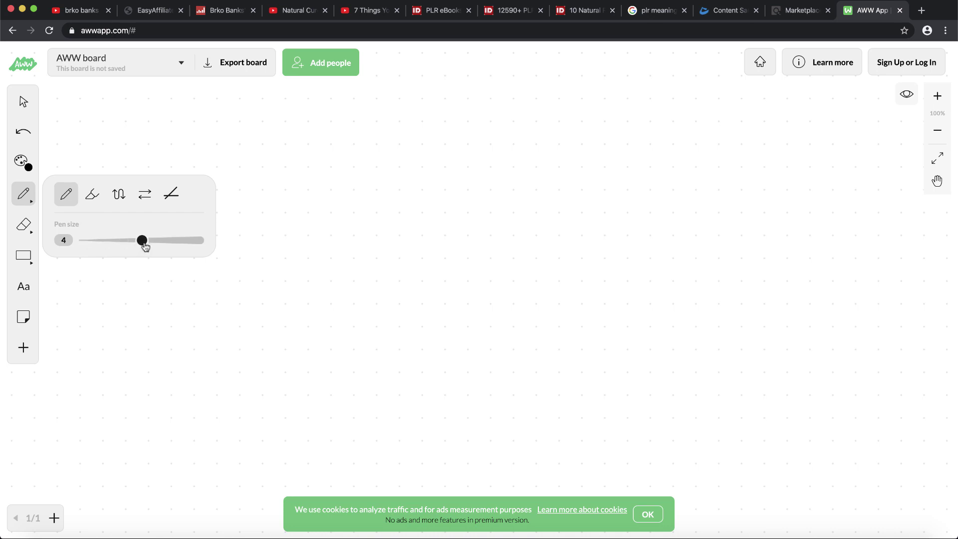
Draw a freehand box near the upper edge of the board and write YT inside it
mouse_move(227, 108)
mouse_down()
mouse_move(224, 200)
mouse_move(407, 203)
mouse_move(409, 82)
mouse_move(231, 85)
mouse_move(224, 113)
mouse_up()
mouse_move(283, 96)
mouse_down()
mouse_move(294, 115)
mouse_move(309, 104)
mouse_move(294, 175)
mouse_up()
drag(345, 108, 343, 162)
drag(327, 110, 360, 107)
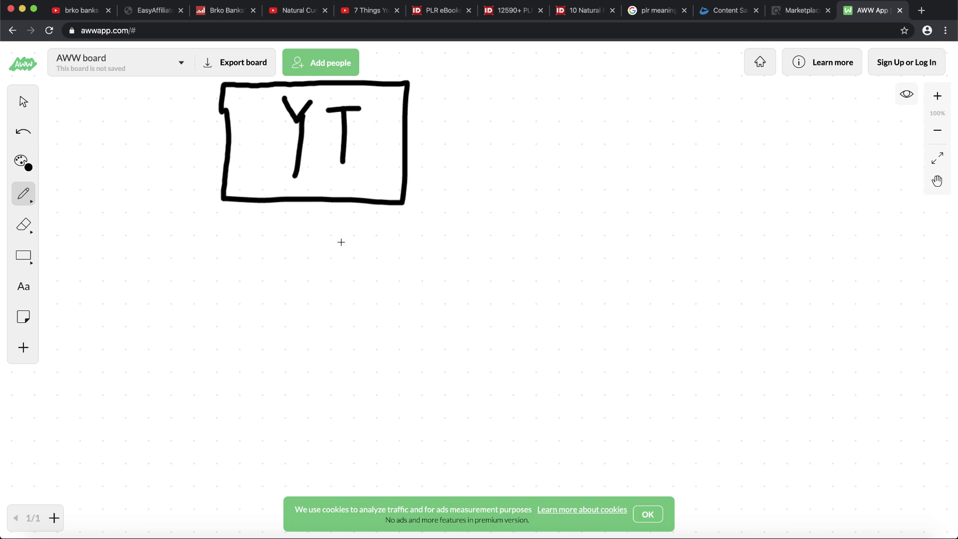
Open the YouTube video "HOW TO MAKE $12,000 ON YOUTUBE IN 1 HOUR" and look at the course link in its description
click(80, 10)
mouse_move(277, 257)
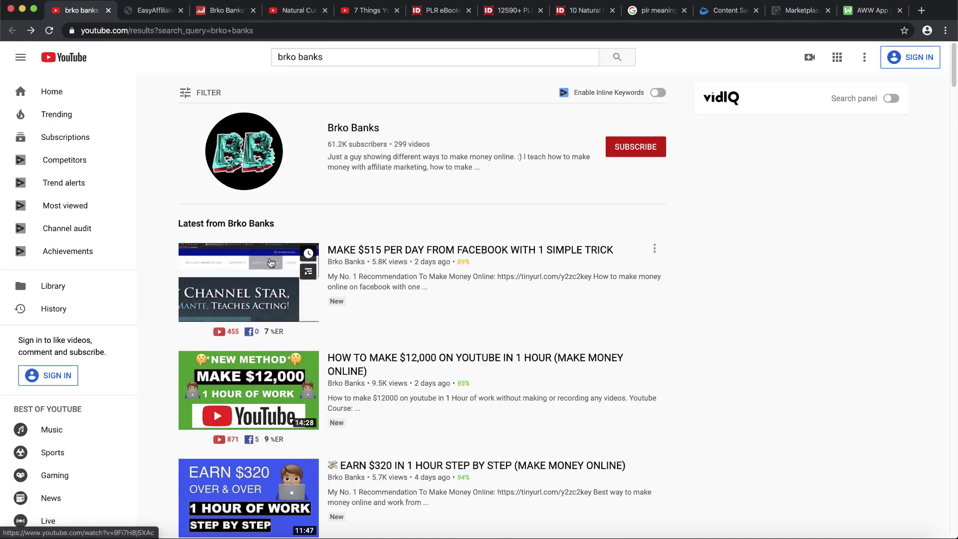
click(248, 390)
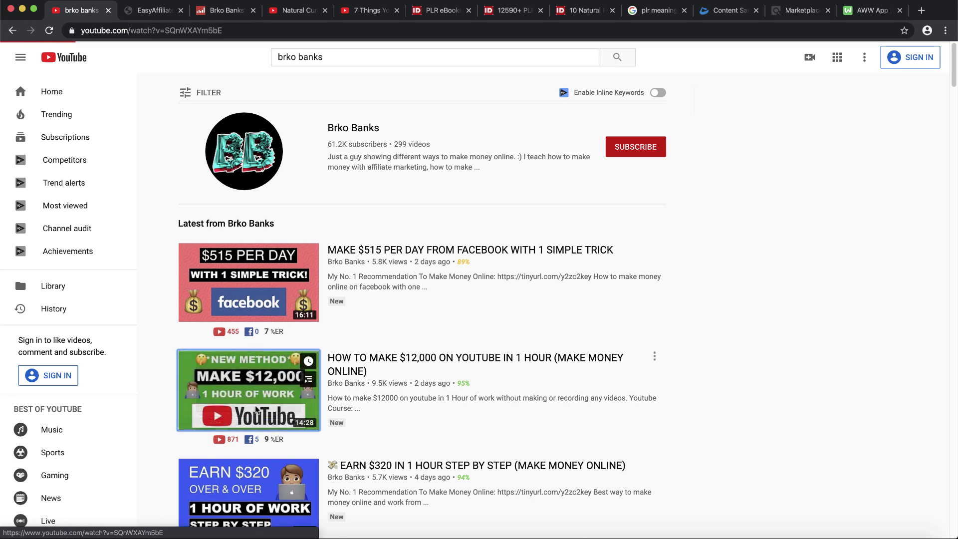
scroll(427, 233, down, 8)
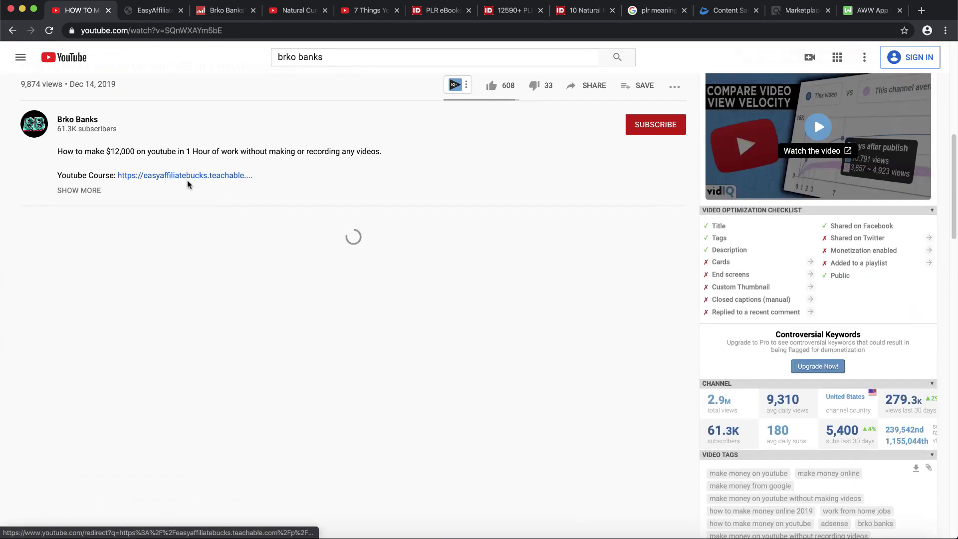
scroll(229, 189, up, 1)
scroll(247, 200, up, 4)
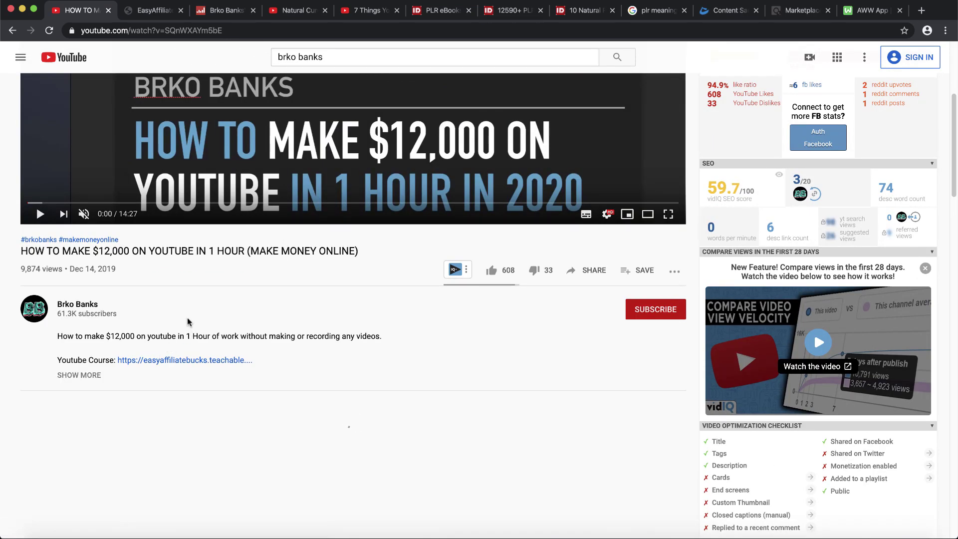
scroll(189, 322, up, 5)
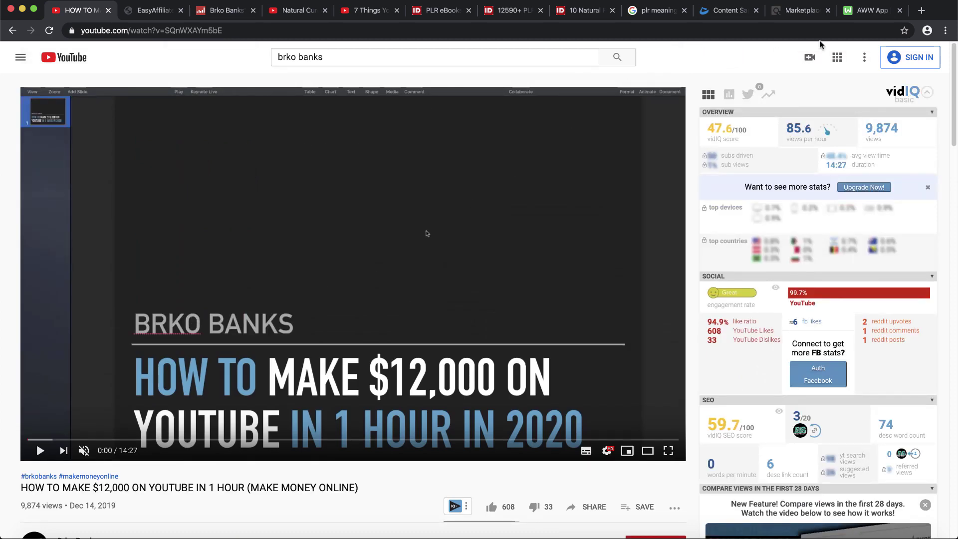
Compare the ClickBank marketplace offers with the whiteboard sketch and the link placed in the YouTube video's description
click(792, 15)
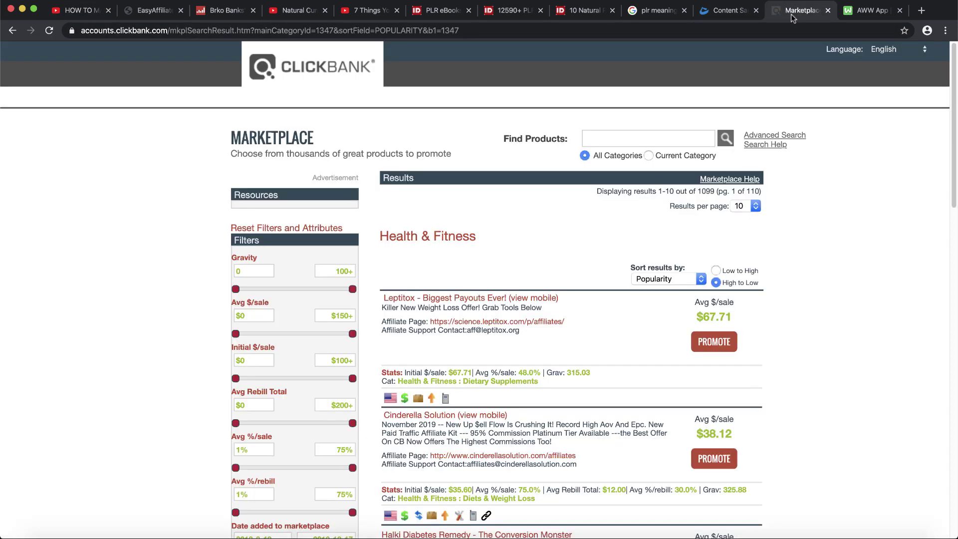
click(858, 11)
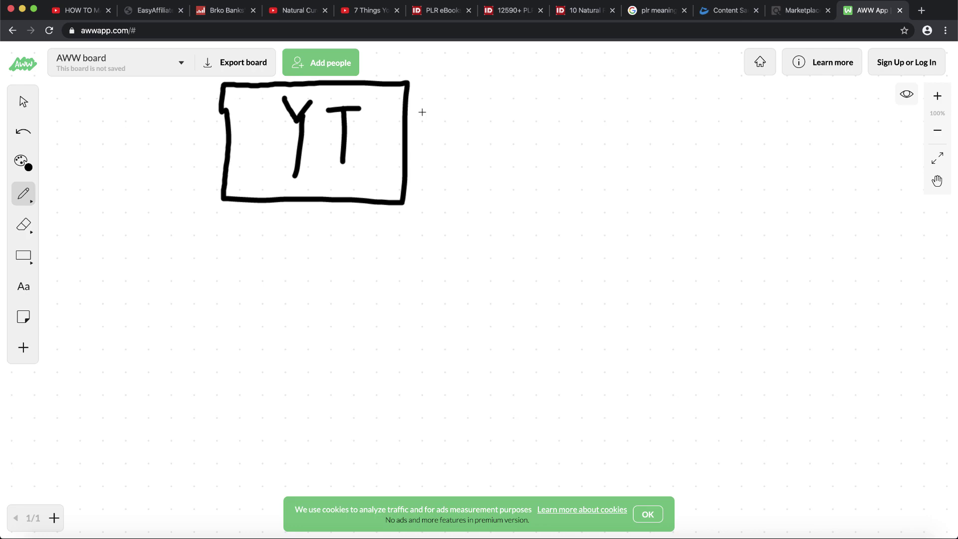
click(82, 15)
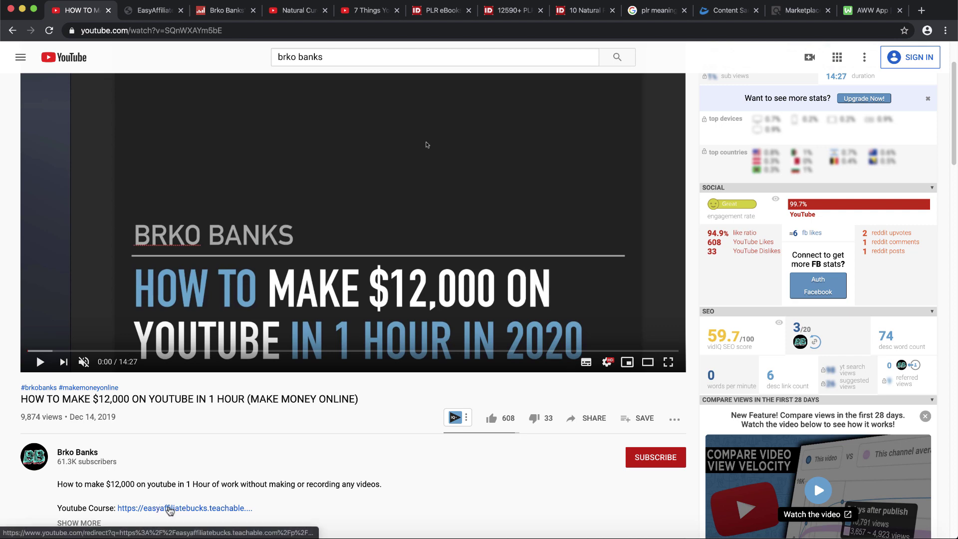
click(802, 10)
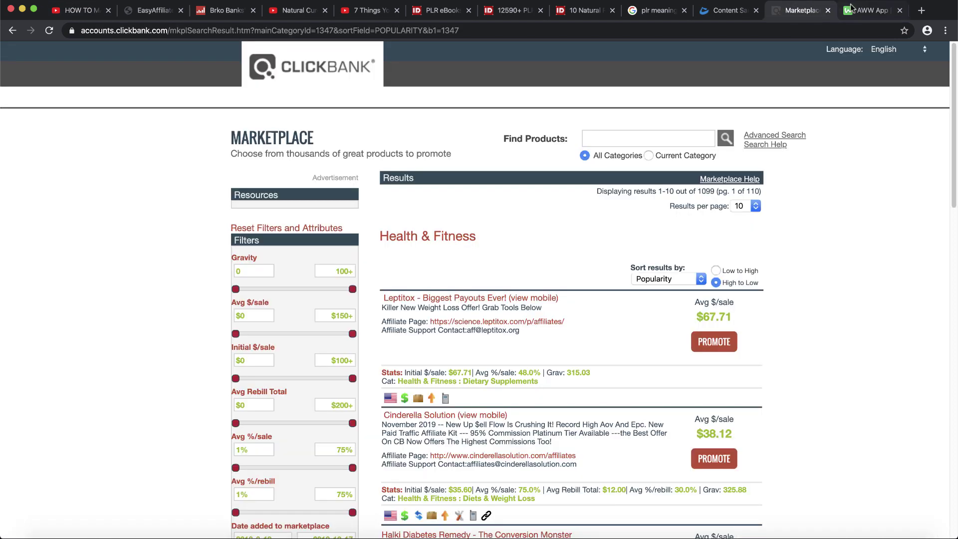
On the whiteboard, draw an arrow from the YT box to a second box below labelled LP, and return to the ClickBank marketplace
click(868, 10)
mouse_move(299, 200)
mouse_down()
mouse_move(286, 270)
mouse_move(313, 252)
mouse_up()
mouse_move(202, 272)
mouse_down()
mouse_move(418, 294)
mouse_move(406, 376)
mouse_move(290, 407)
mouse_move(184, 291)
mouse_move(194, 272)
mouse_up()
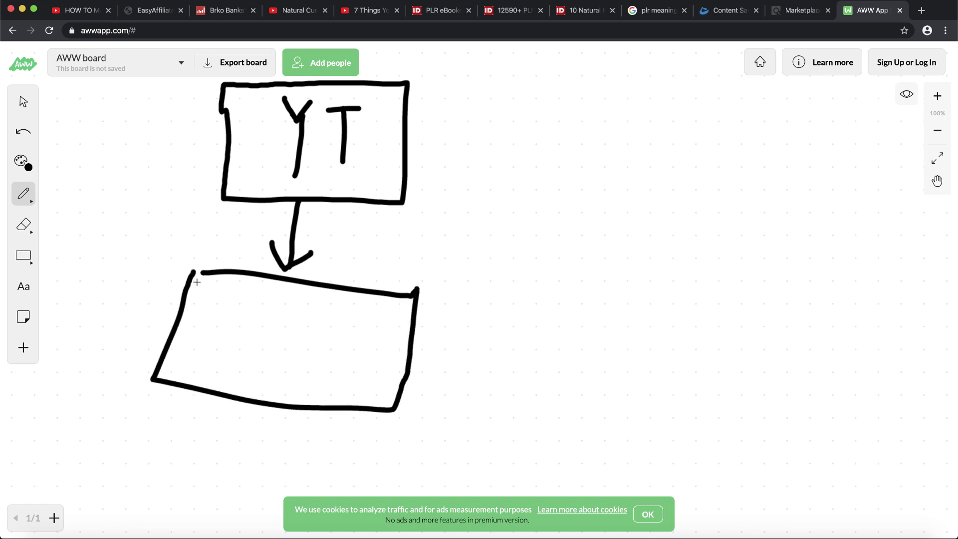
mouse_move(229, 300)
mouse_down()
mouse_move(218, 338)
mouse_move(267, 354)
mouse_up()
mouse_move(283, 310)
mouse_down()
mouse_move(283, 343)
mouse_move(298, 304)
mouse_move(308, 320)
mouse_move(286, 325)
mouse_up()
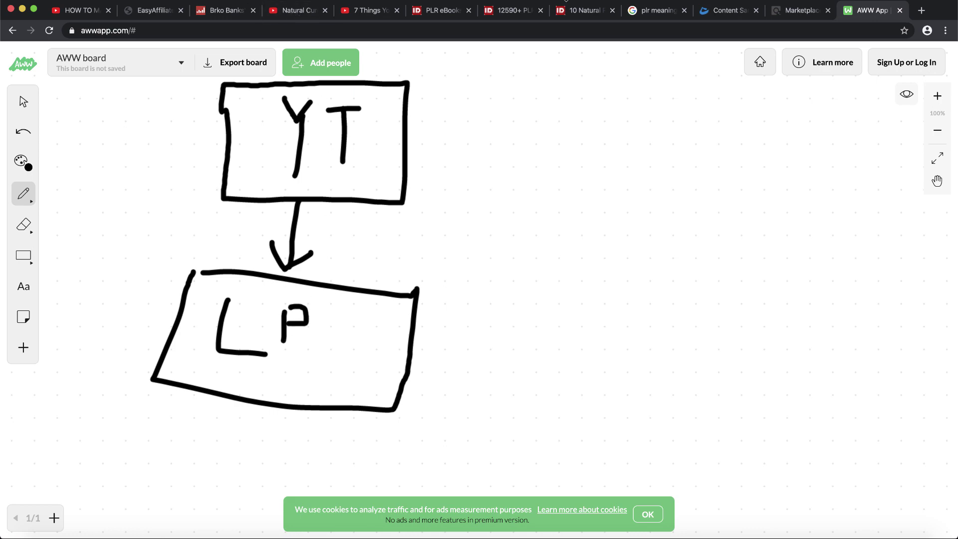
click(801, 10)
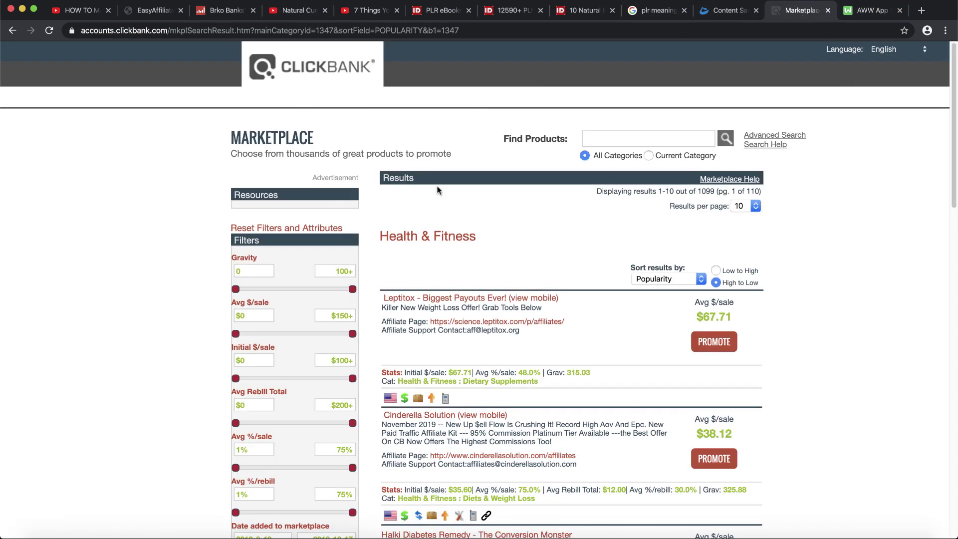
Open the Cinderella Solution sales page, dismiss its pop-up, look over the page and return to the ClickBank marketplace
click(414, 419)
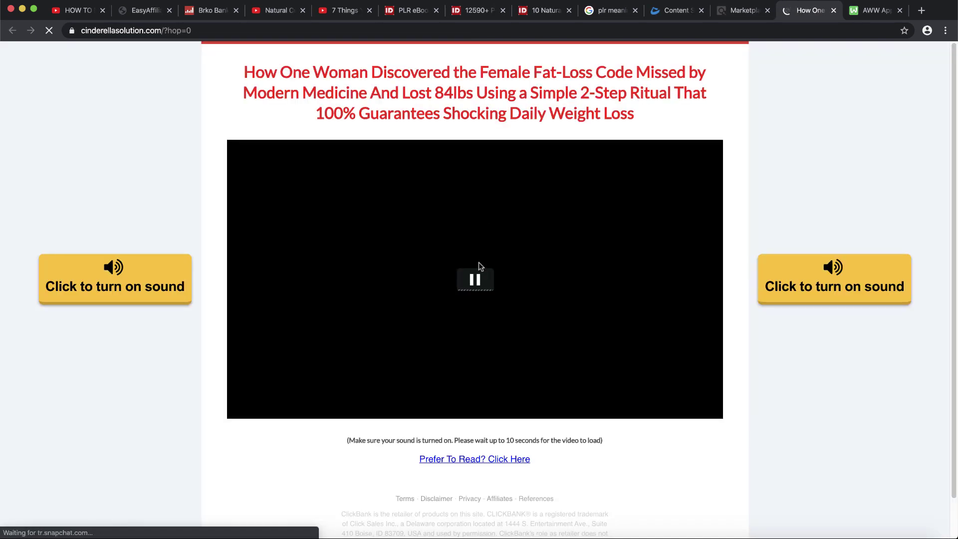
click(478, 268)
mouse_move(669, 53)
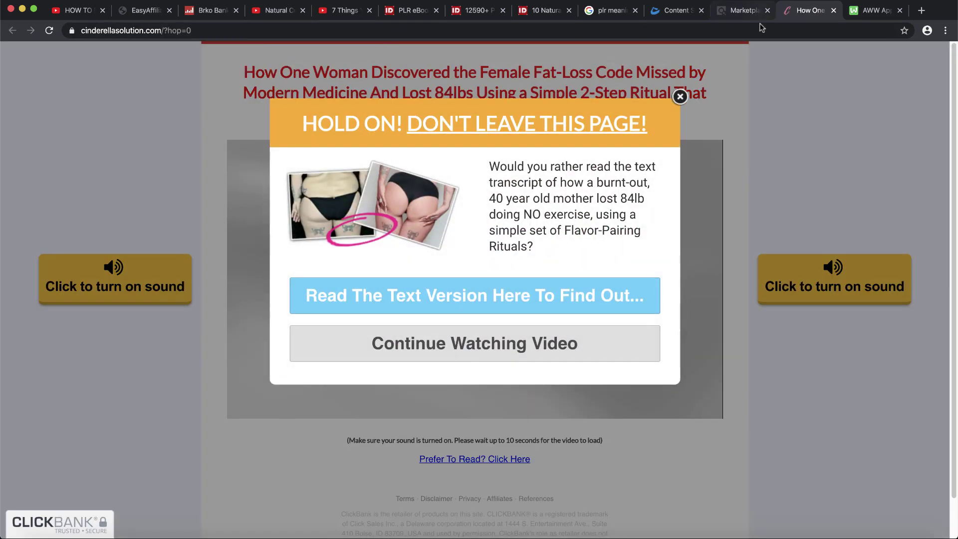
click(680, 97)
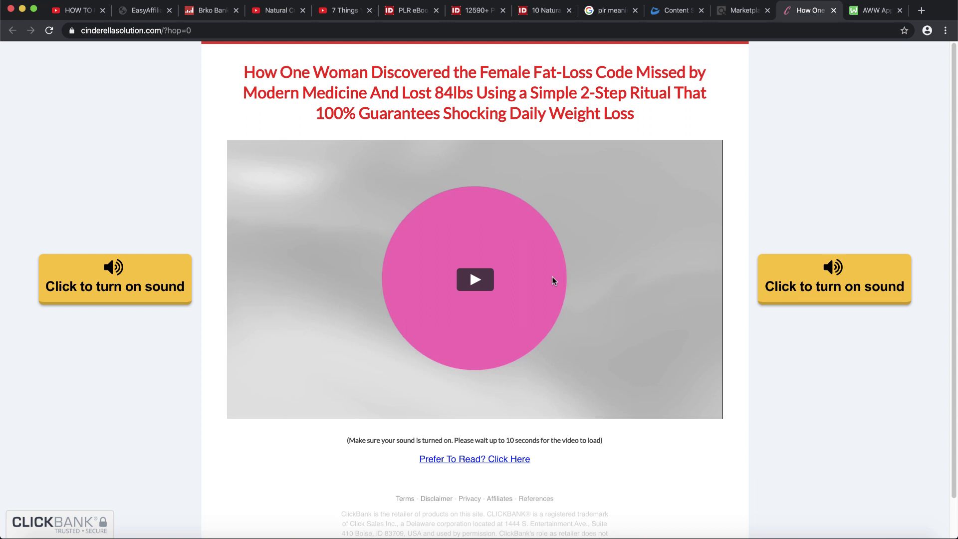
scroll(552, 276, down, 2)
scroll(545, 266, up, 2)
click(743, 13)
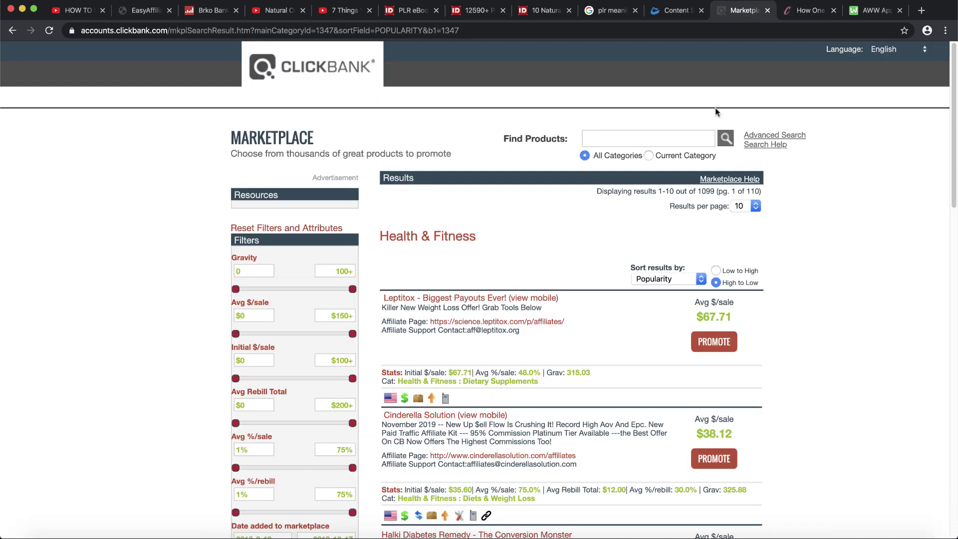
On the whiteboard, write 100 below the LP box and draw an arrow to a new box with 1 below it
click(854, 11)
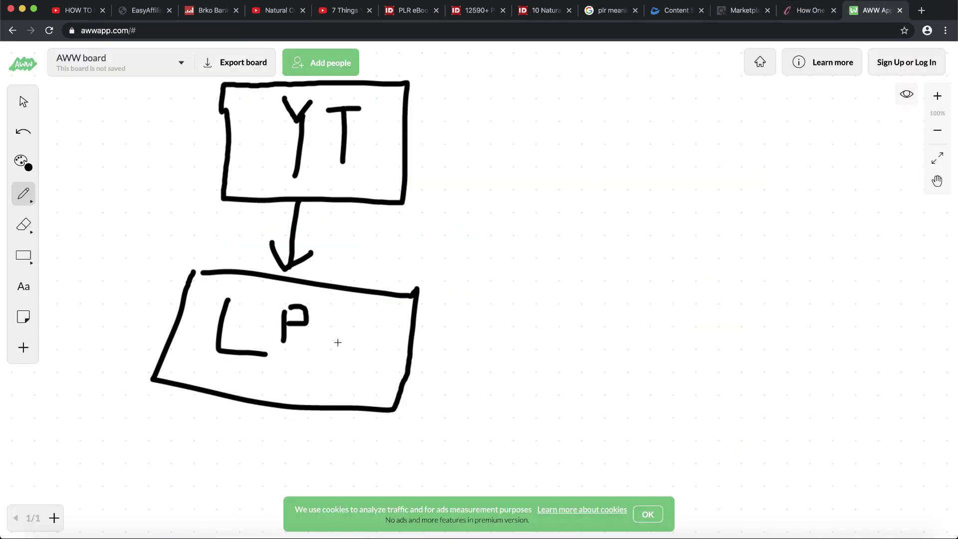
mouse_move(227, 442)
mouse_down()
mouse_move(258, 406)
mouse_move(248, 442)
mouse_move(287, 426)
mouse_move(307, 434)
mouse_up()
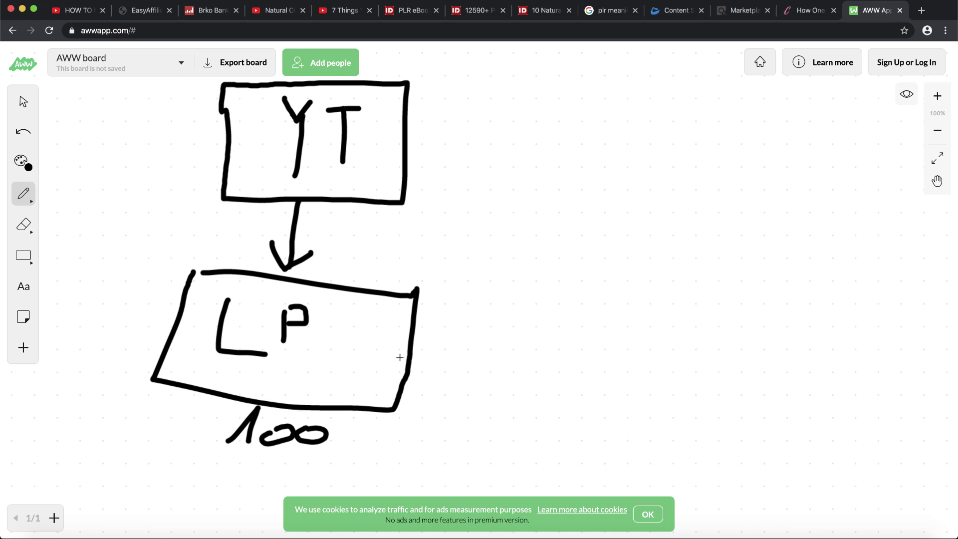
mouse_move(417, 349)
mouse_down()
mouse_move(596, 335)
mouse_move(593, 370)
mouse_up()
click(581, 322)
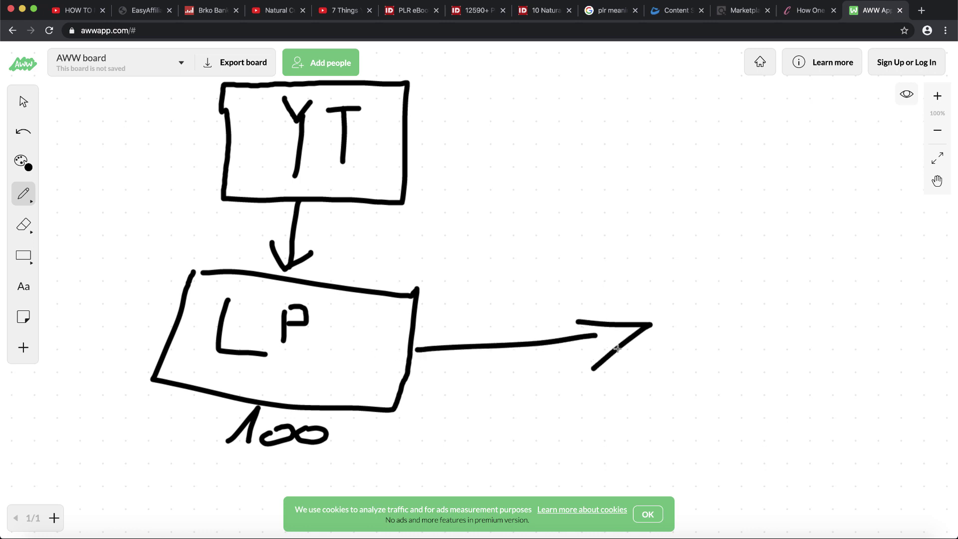
mouse_move(663, 294)
mouse_down()
mouse_move(699, 402)
mouse_move(869, 401)
mouse_move(864, 289)
mouse_move(679, 288)
mouse_up()
drag(753, 463, 769, 491)
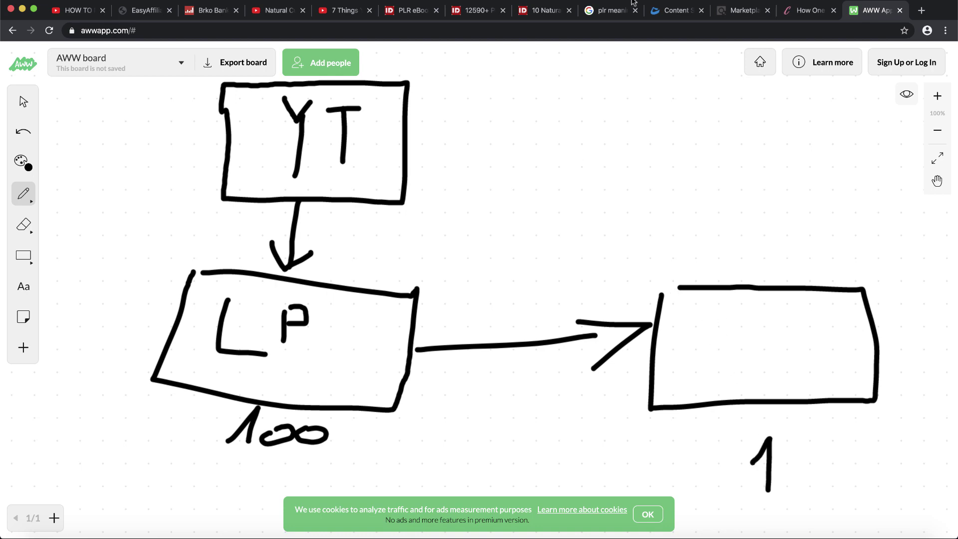
Check the Leptitox average sale value on ClickBank and write $67 inside the new whiteboard box
click(734, 11)
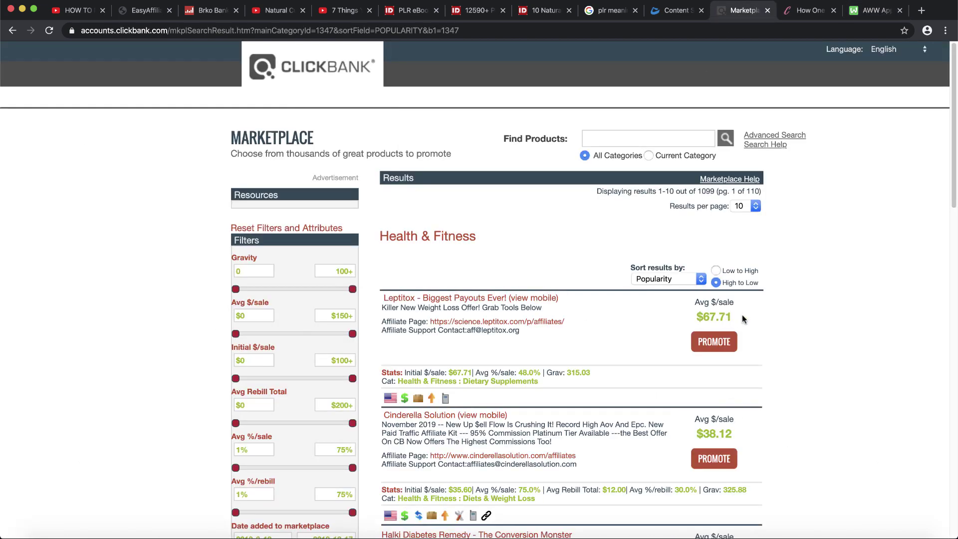
click(874, 10)
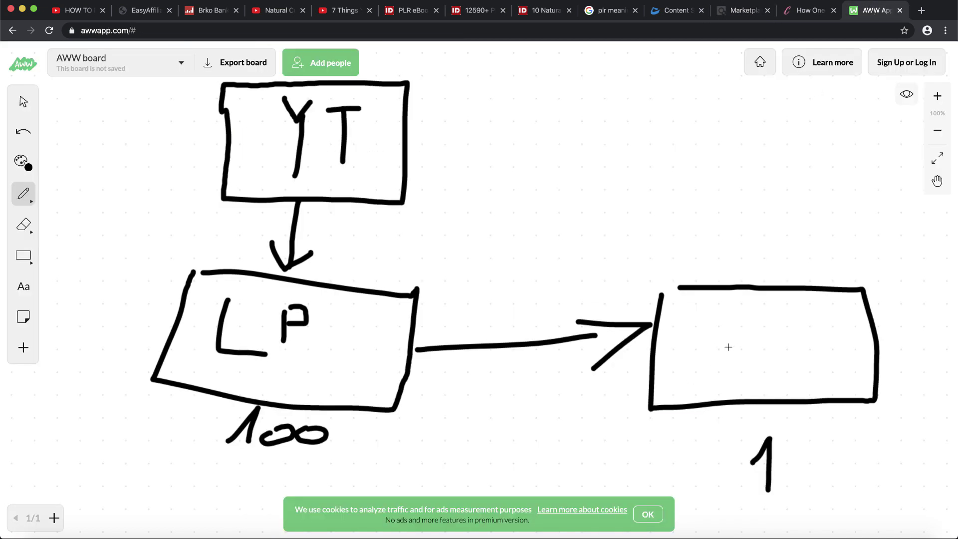
mouse_move(753, 320)
mouse_down()
mouse_move(726, 342)
mouse_move(737, 333)
mouse_move(767, 345)
mouse_move(781, 332)
mouse_up()
click(770, 319)
drag(708, 324, 690, 341)
mouse_move(702, 304)
mouse_down()
mouse_move(695, 374)
mouse_move(702, 357)
mouse_up()
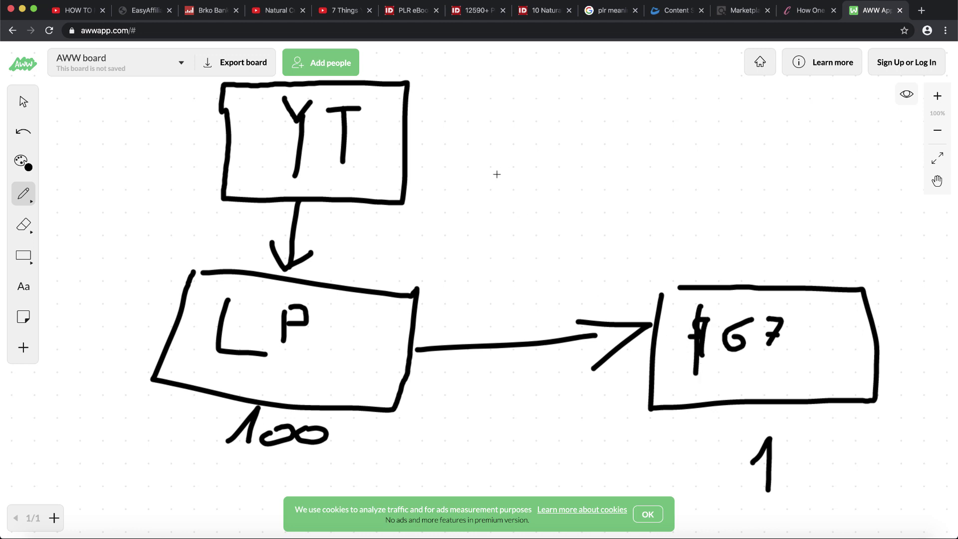
Draw an arrow from the YT box to the word ADS and outline the word with a rounded box
drag(407, 131, 508, 138)
mouse_move(494, 126)
mouse_down()
mouse_move(535, 131)
mouse_move(508, 145)
mouse_up()
mouse_move(599, 109)
mouse_down()
mouse_move(569, 157)
mouse_move(602, 144)
mouse_move(599, 132)
mouse_move(617, 147)
mouse_move(659, 125)
mouse_move(611, 144)
mouse_up()
mouse_move(679, 120)
mouse_down()
mouse_move(684, 135)
mouse_move(665, 144)
mouse_up()
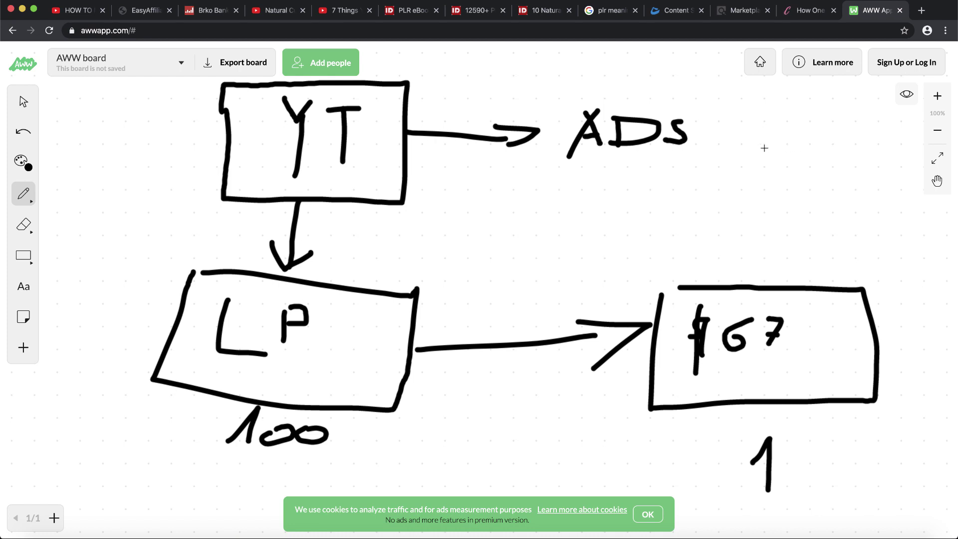
mouse_move(554, 76)
mouse_down()
mouse_move(548, 167)
mouse_move(759, 163)
mouse_move(588, 71)
mouse_move(555, 76)
mouse_up()
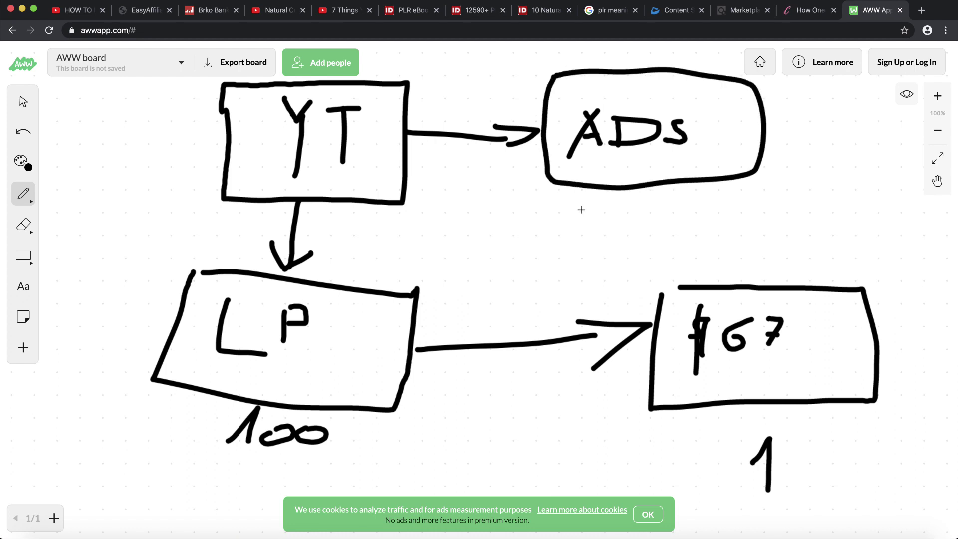
Write the price range $3–$4 below the ADS box
mouse_move(581, 209)
mouse_down()
mouse_move(604, 227)
mouse_move(552, 226)
mouse_up()
mouse_move(556, 191)
mouse_down()
mouse_move(559, 224)
mouse_move(700, 214)
mouse_up()
mouse_move(697, 206)
mouse_down()
mouse_move(697, 226)
mouse_move(664, 209)
mouse_move(653, 223)
mouse_up()
mouse_move(658, 224)
mouse_down()
mouse_move(664, 182)
mouse_move(664, 232)
mouse_up()
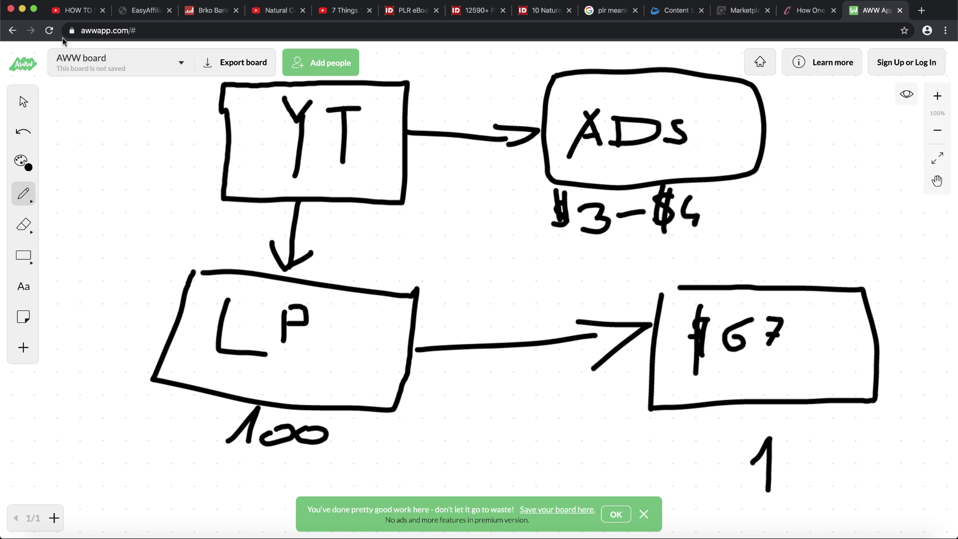
Look at the duration and title of the YouTube video "HOW TO MAKE $12,000 ON YOUTUBE IN 1 HOUR"
key(ctrl+Tab)
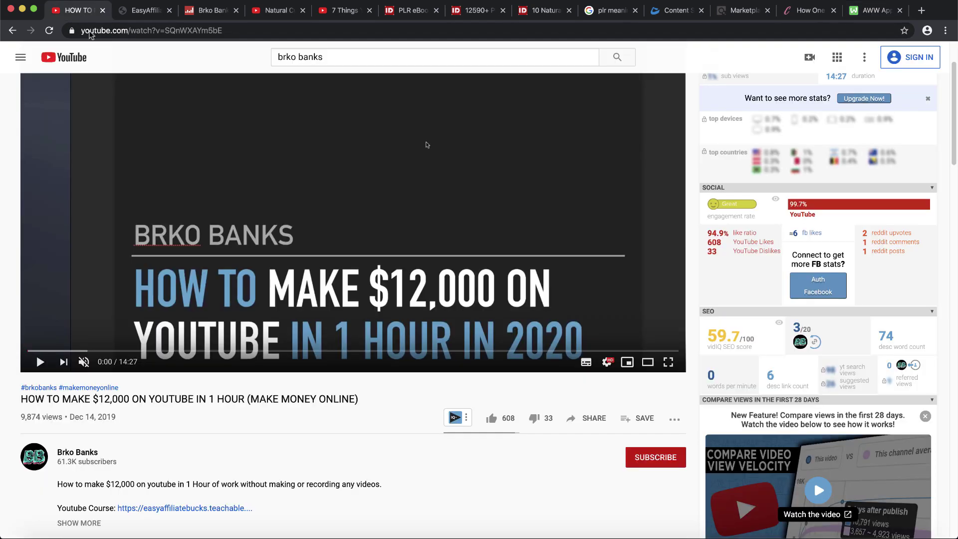
scroll(61, 367, up, 5)
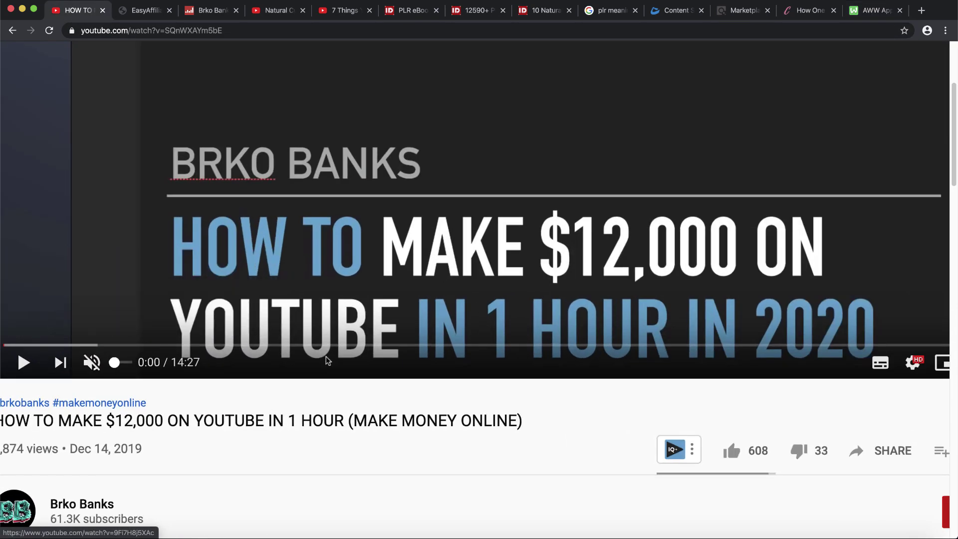
scroll(327, 361, down, 2)
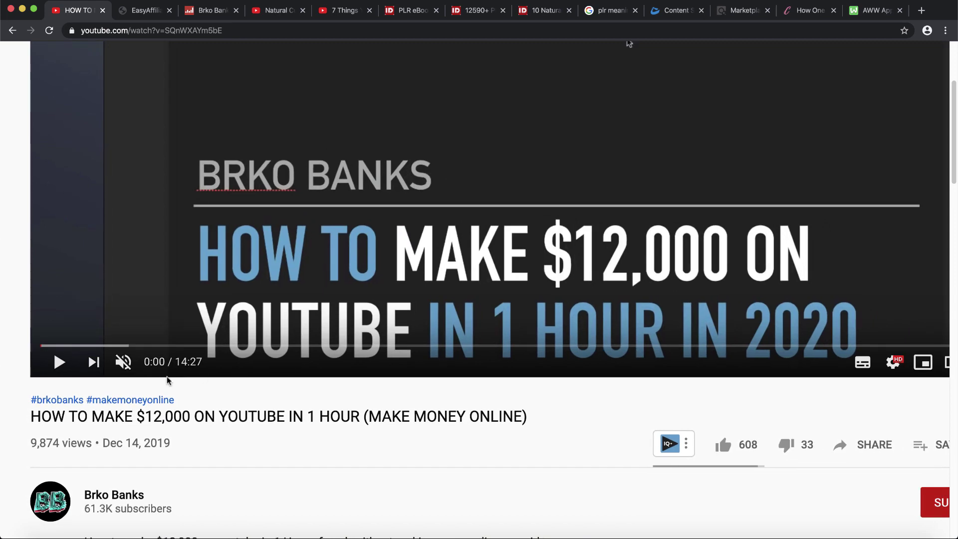
scroll(199, 362, up, 5)
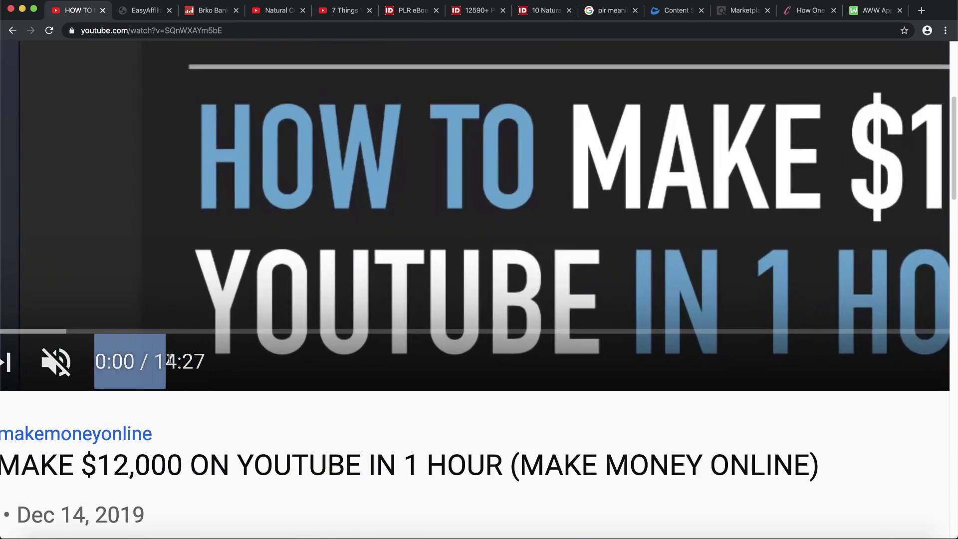
scroll(227, 402, down, 5)
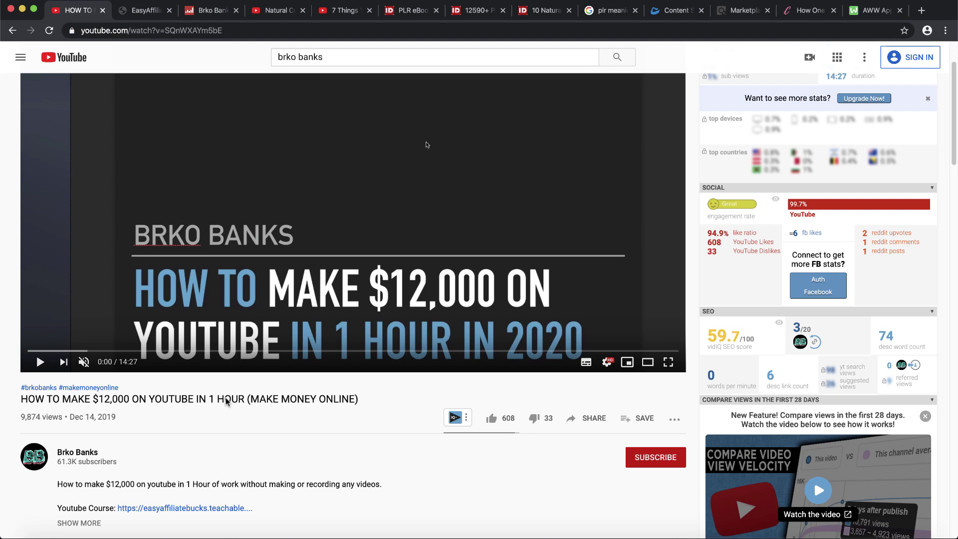
Back on the whiteboard, write a second price range, $7–$10, below the $3–$4 range
click(877, 10)
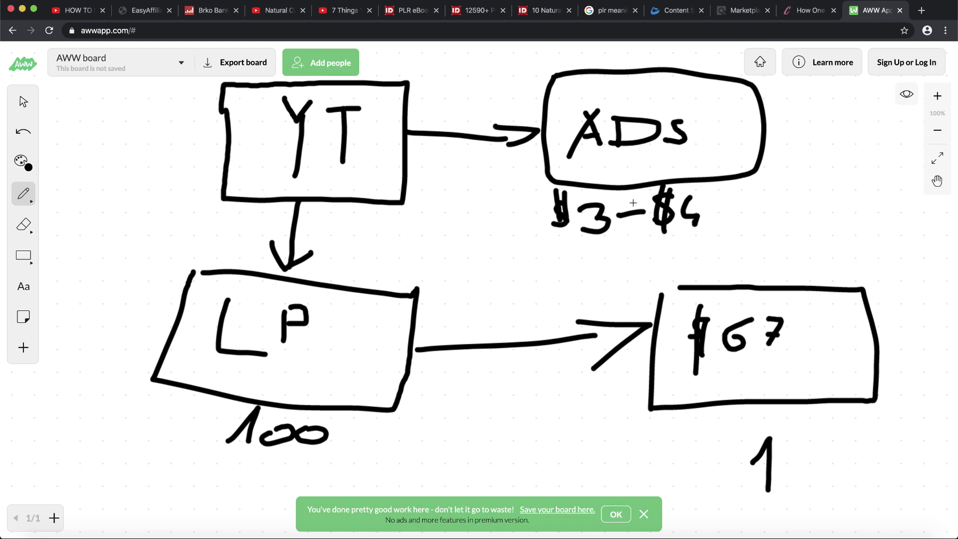
mouse_move(590, 253)
mouse_down()
mouse_move(605, 260)
mouse_move(597, 275)
mouse_move(609, 263)
mouse_move(568, 268)
mouse_up()
mouse_move(624, 260)
mouse_down()
mouse_move(677, 270)
mouse_move(698, 262)
mouse_move(709, 243)
mouse_up()
mouse_move(677, 248)
mouse_down()
mouse_move(664, 247)
mouse_move(662, 267)
mouse_up()
drag(661, 229, 662, 276)
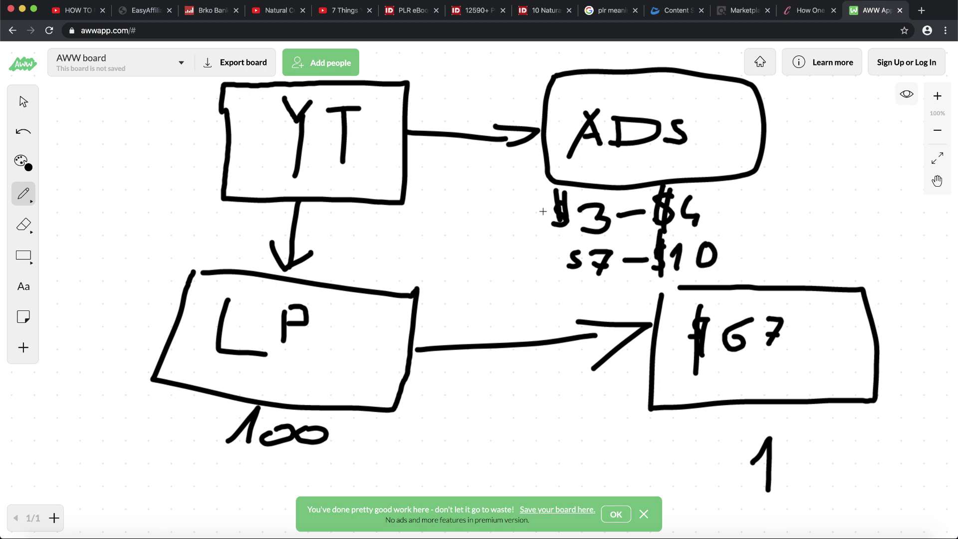
Outline the two ad price ranges and write 1000 beside them
mouse_move(542, 193)
mouse_down()
mouse_move(547, 283)
mouse_move(716, 263)
mouse_move(701, 208)
mouse_move(501, 202)
mouse_up()
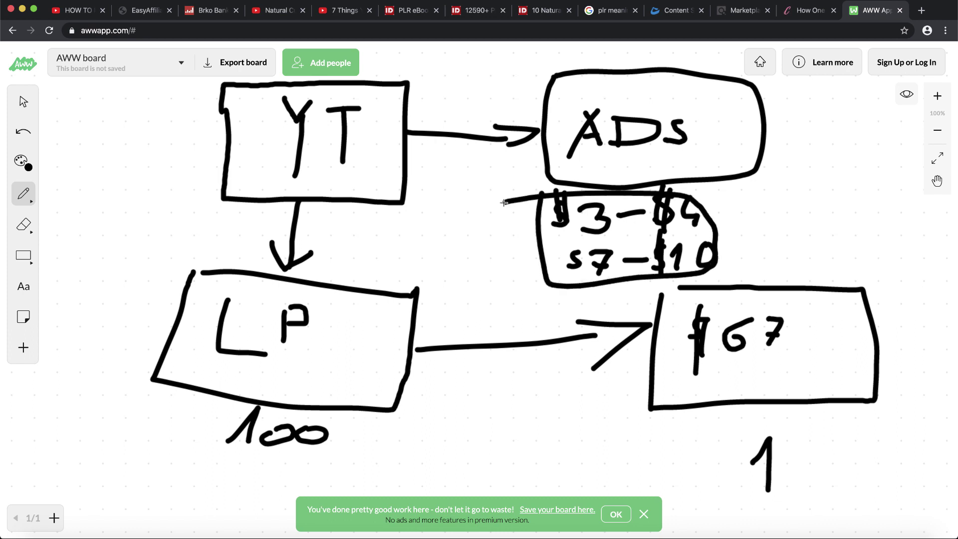
mouse_move(773, 229)
mouse_down()
mouse_move(789, 208)
mouse_move(777, 266)
mouse_up()
mouse_move(812, 228)
mouse_down()
mouse_move(854, 239)
mouse_move(874, 227)
mouse_up()
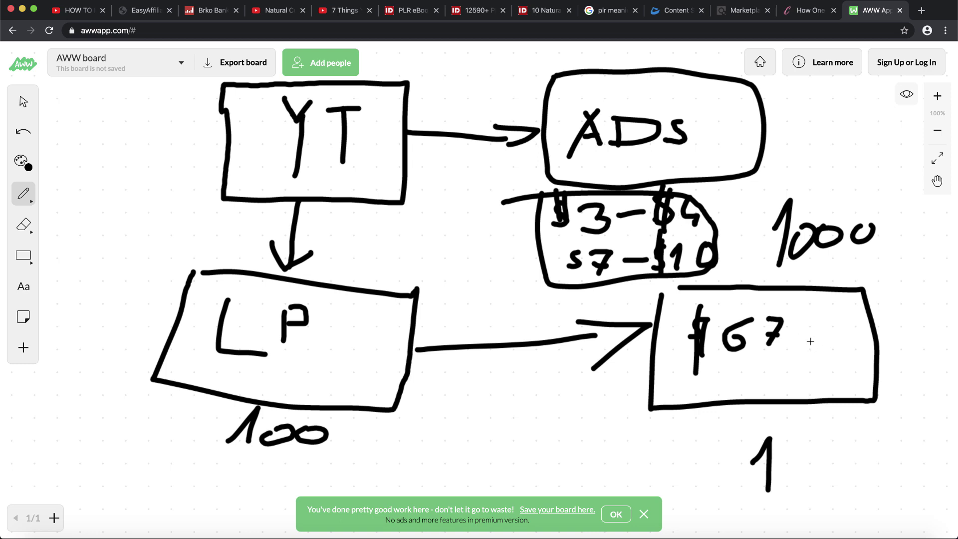
Extend $67 to $670 and the 1 below its box to 10, and circle both numbers
mouse_move(808, 322)
mouse_down()
mouse_move(799, 344)
mouse_move(811, 321)
mouse_up()
mouse_move(803, 450)
mouse_down()
mouse_move(809, 470)
mouse_move(790, 455)
mouse_move(802, 449)
mouse_up()
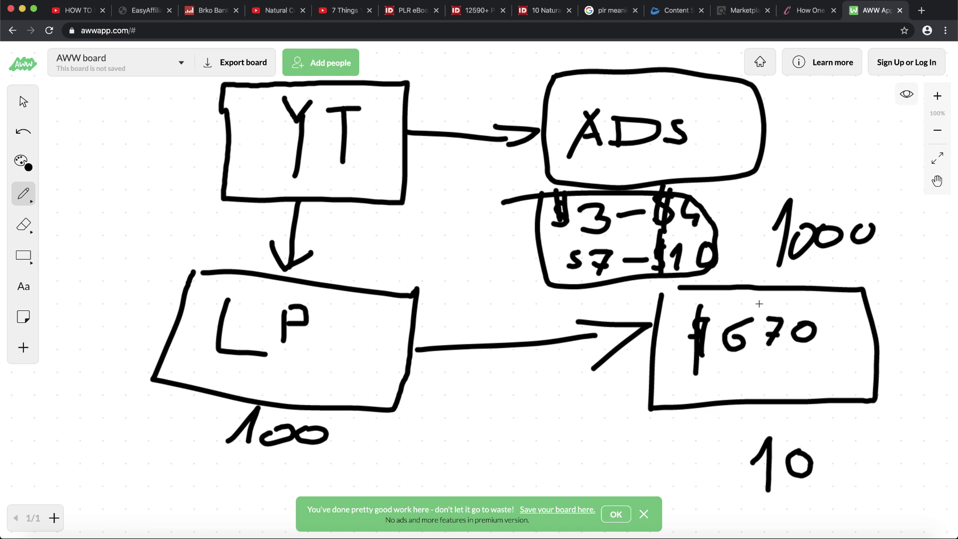
mouse_move(743, 299)
mouse_down()
mouse_move(668, 332)
mouse_move(871, 345)
mouse_move(683, 292)
mouse_up()
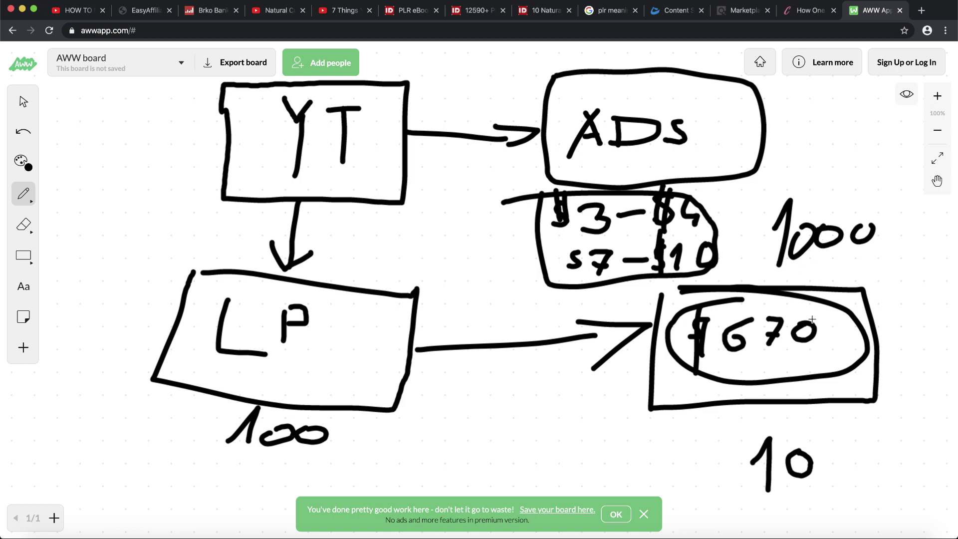
mouse_move(802, 427)
mouse_down()
mouse_move(760, 487)
mouse_move(786, 439)
mouse_up()
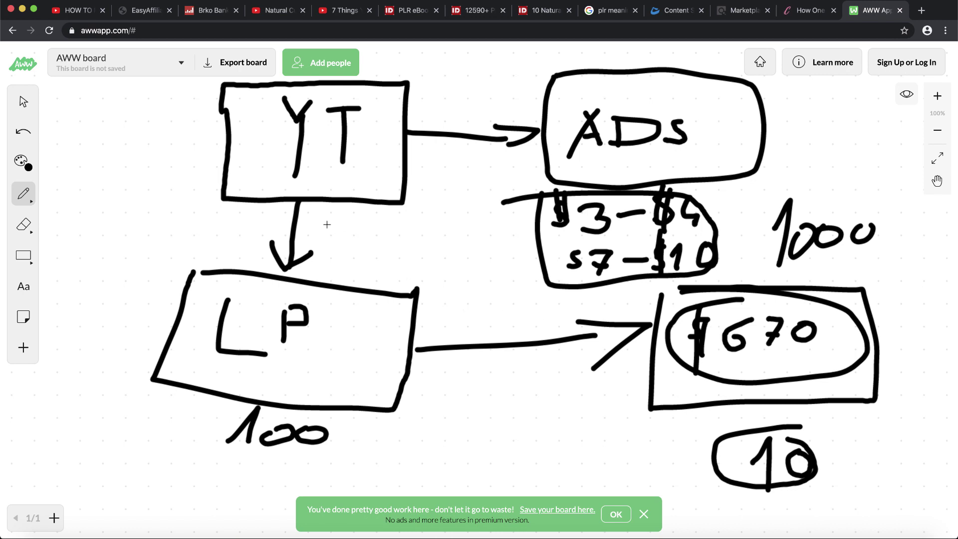
Go back to the YouTube channel search results and view the Teachable checkout page for the YouTube course
click(86, 19)
scroll(333, 135, left, 5)
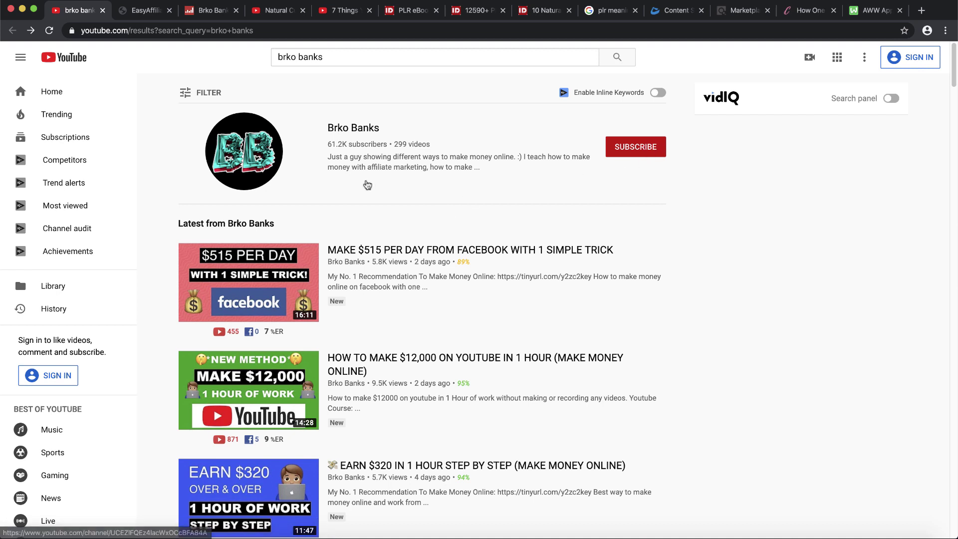
click(143, 15)
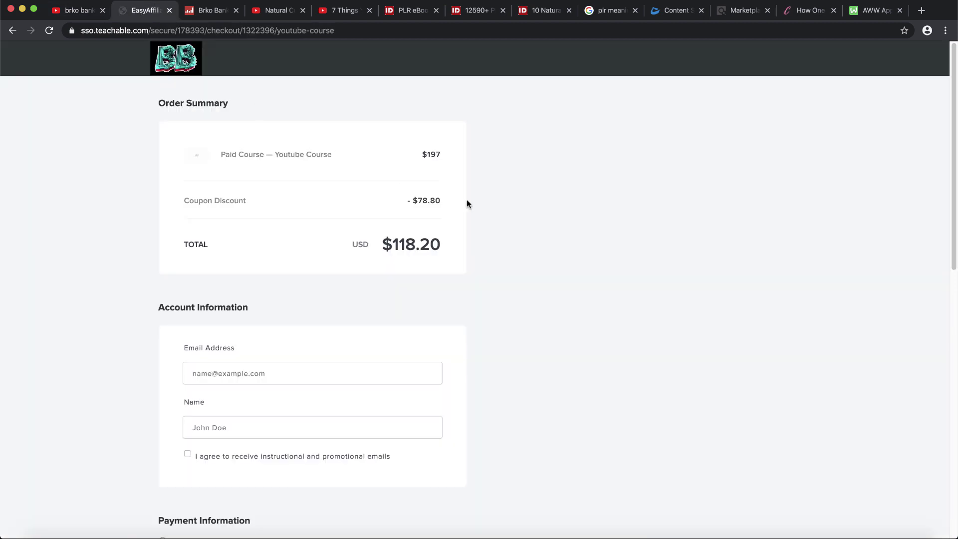